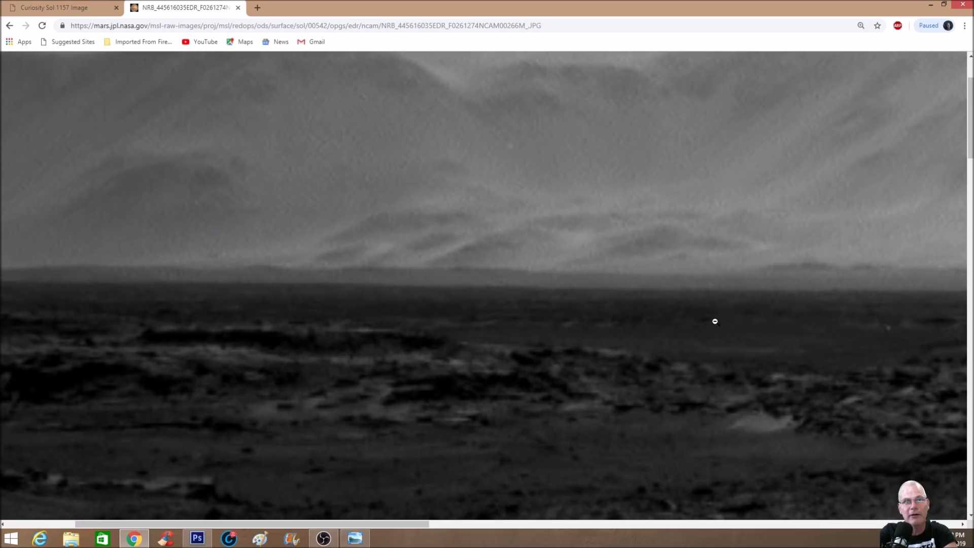
Step: Examine the distant hills and horizon in the enlarged Mars raw image, and reset the page zoom to 100%
left_click_drag(392, 520, 348, 523)
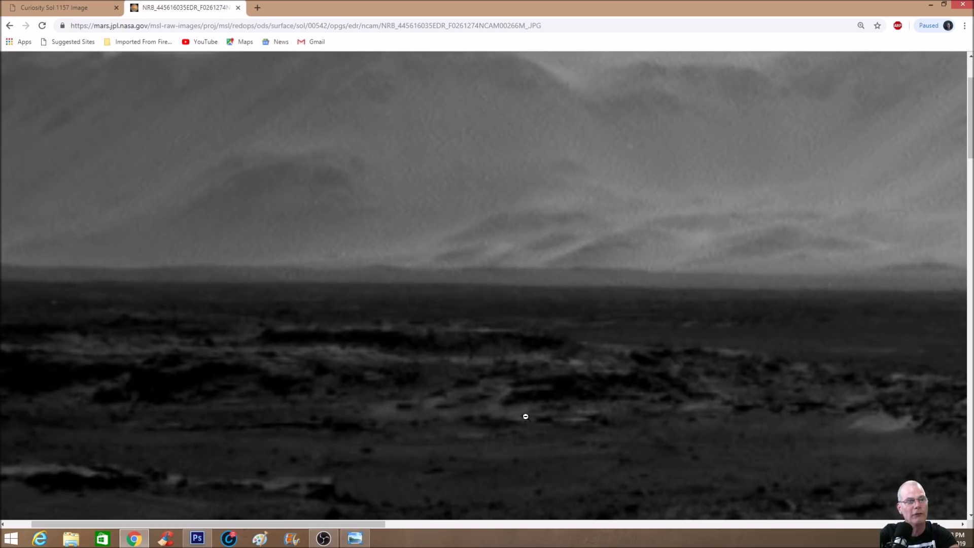
left_click_drag(371, 522, 346, 522)
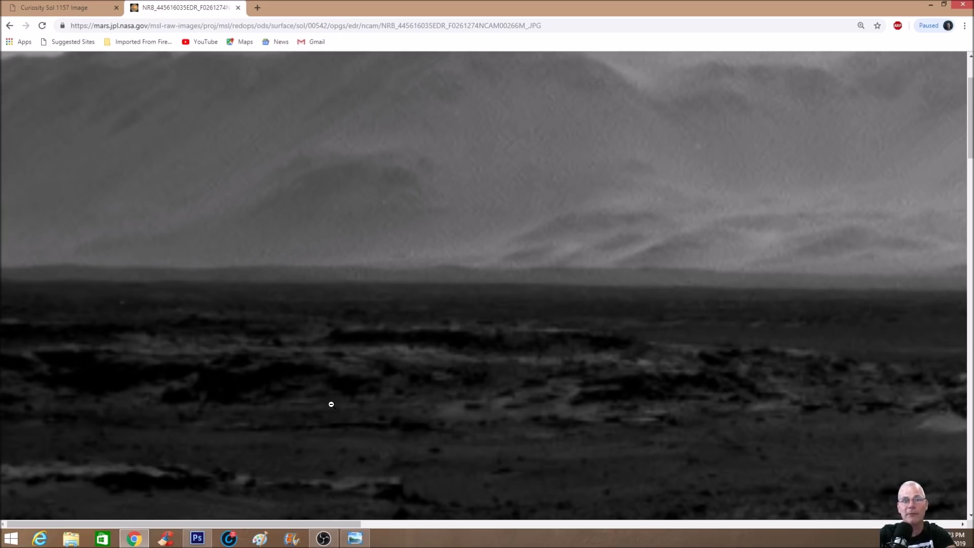
key("ctrl+minus")
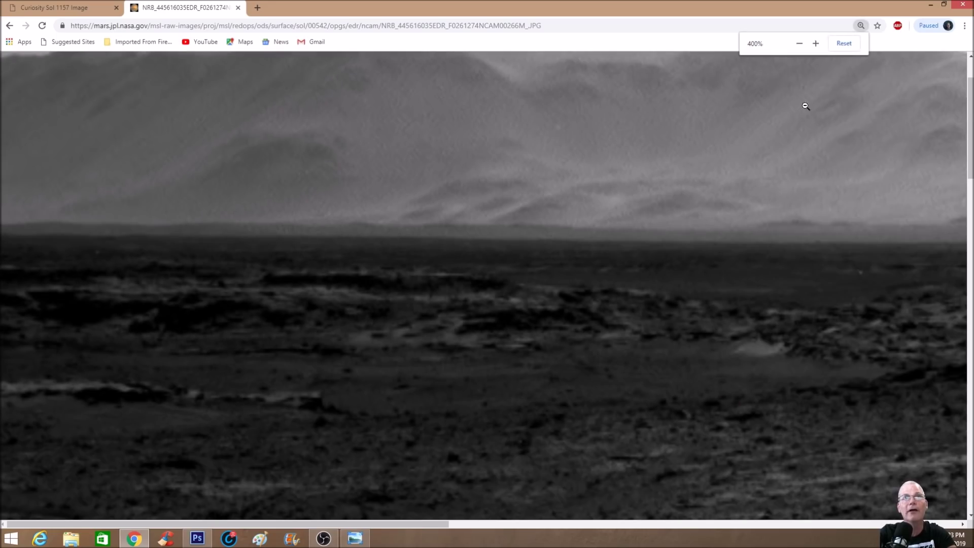
left_click(857, 44)
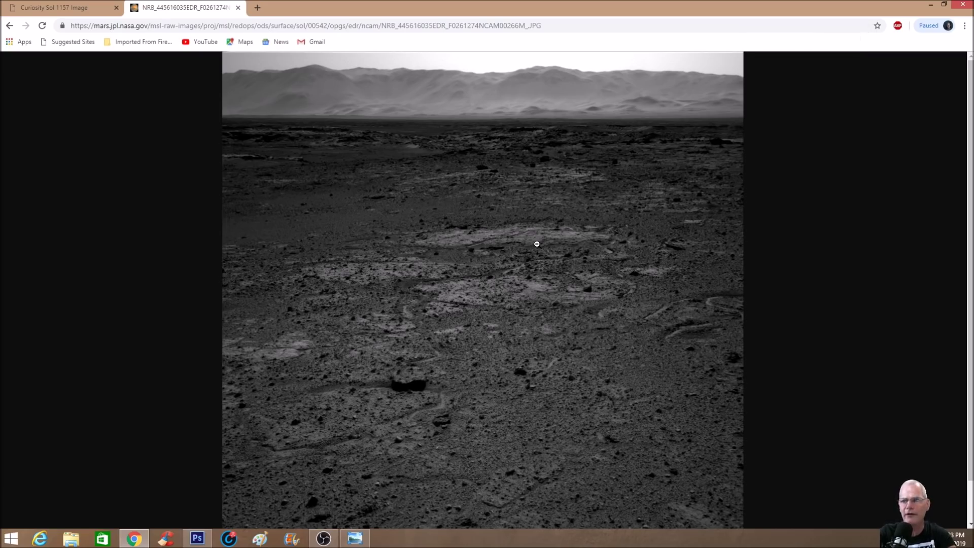
key("ctrl+plus")
key("ctrl+plus")
key("ctrl+minus")
key("ctrl+minus")
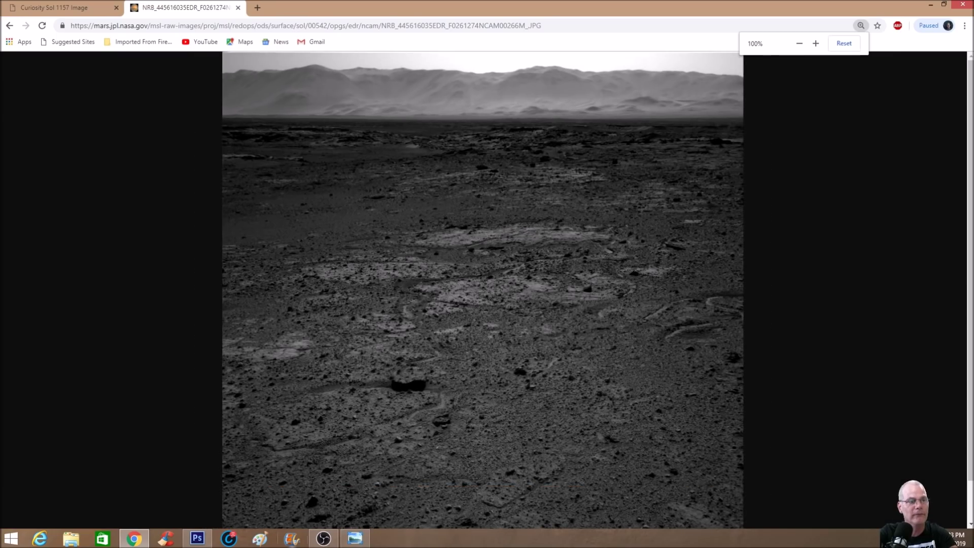
Step: Switch to Photoshop and compare Snapshot 1 with Snapshot 2 of the Mars image
left_click(198, 538)
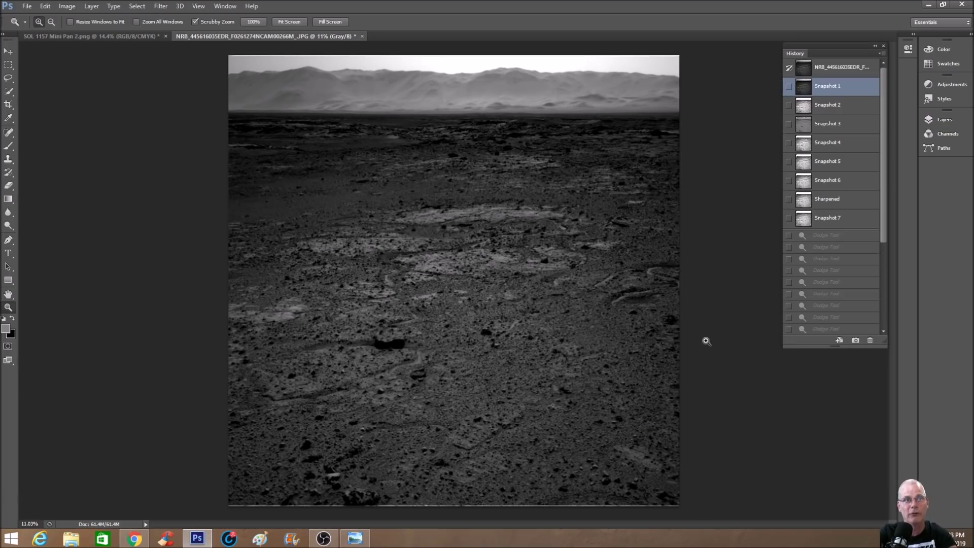
left_click_drag(403, 156, 522, 230)
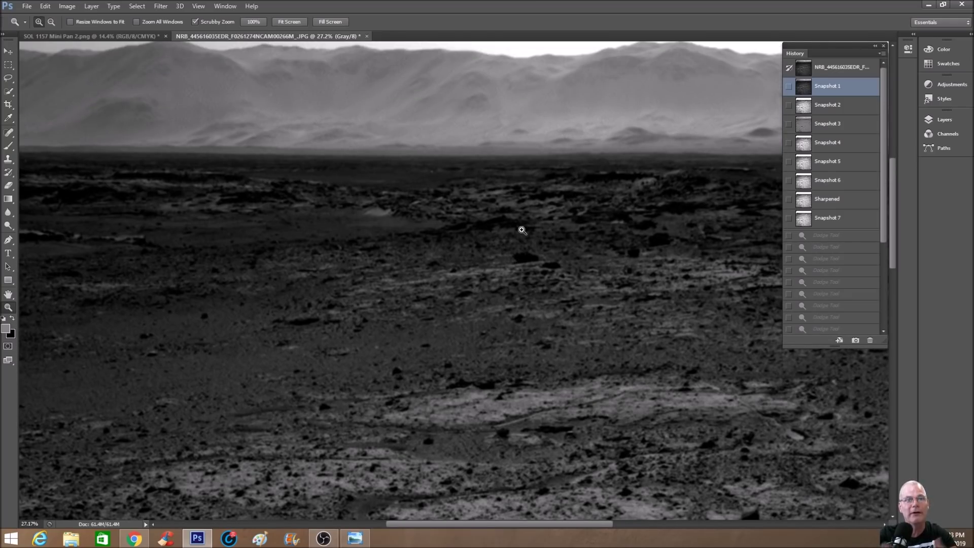
key("ctrl+minus")
key("ctrl+minus")
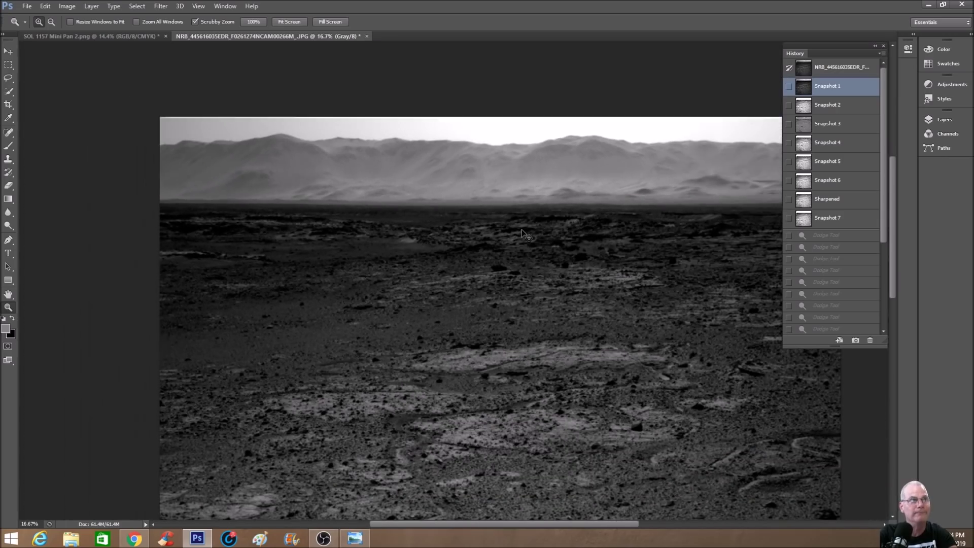
left_click(819, 106)
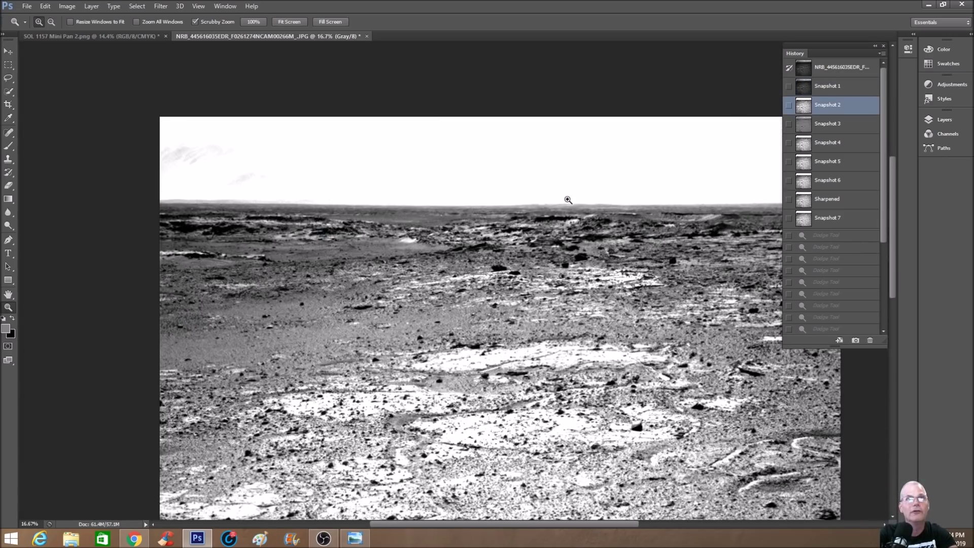
left_click(832, 87)
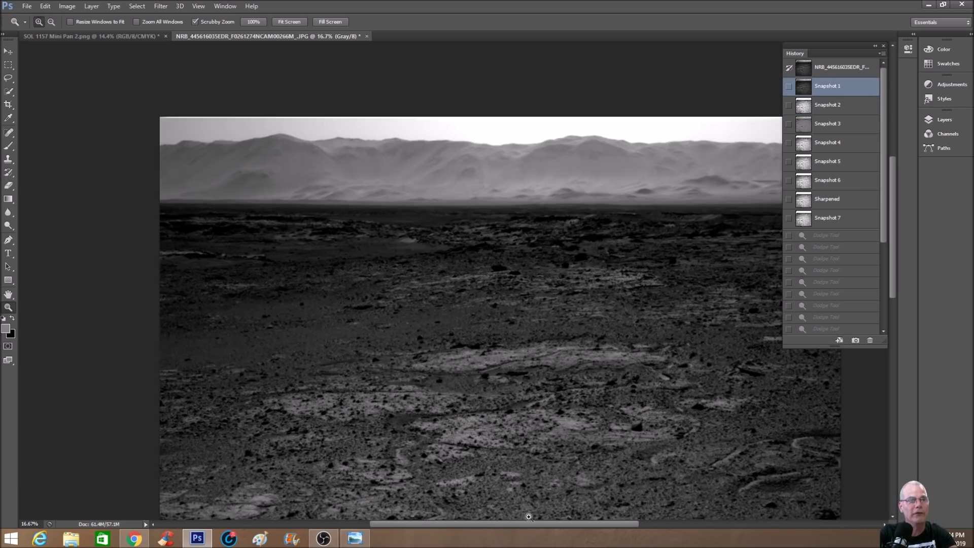
Step: Restore Snapshot 2 to inspect the terrain near the image's right edge, and convert the image to RGB Color
left_click_drag(539, 524, 623, 522)
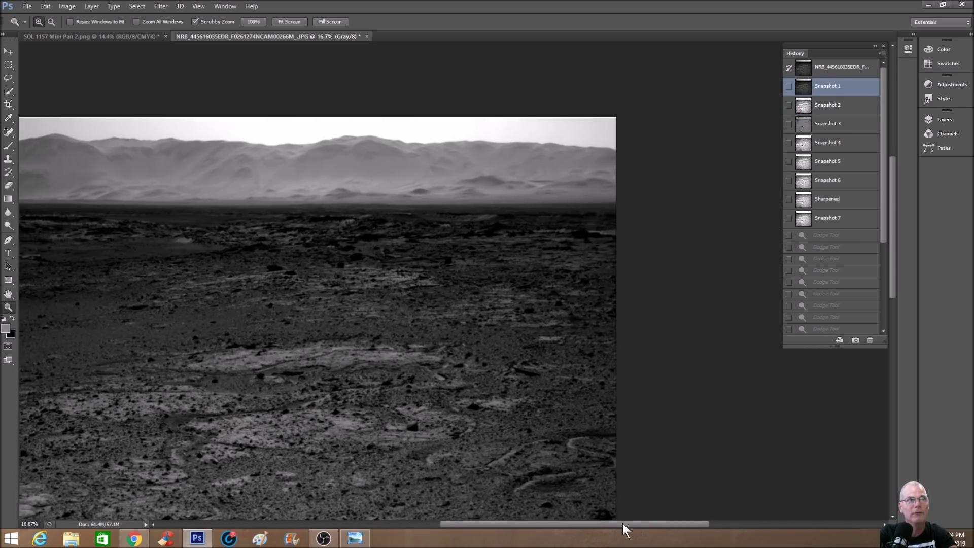
left_click(630, 452)
left_click(634, 455)
left_click(635, 240)
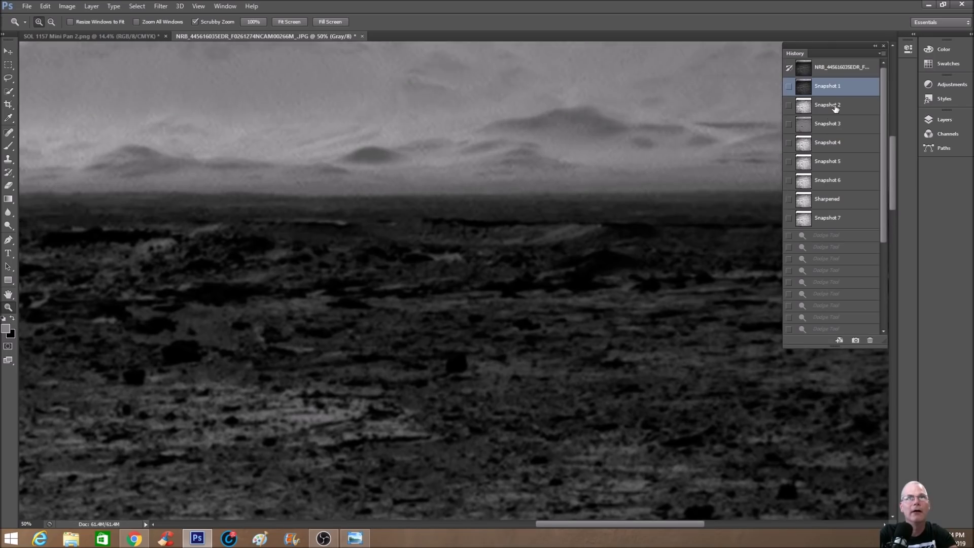
left_click(832, 106)
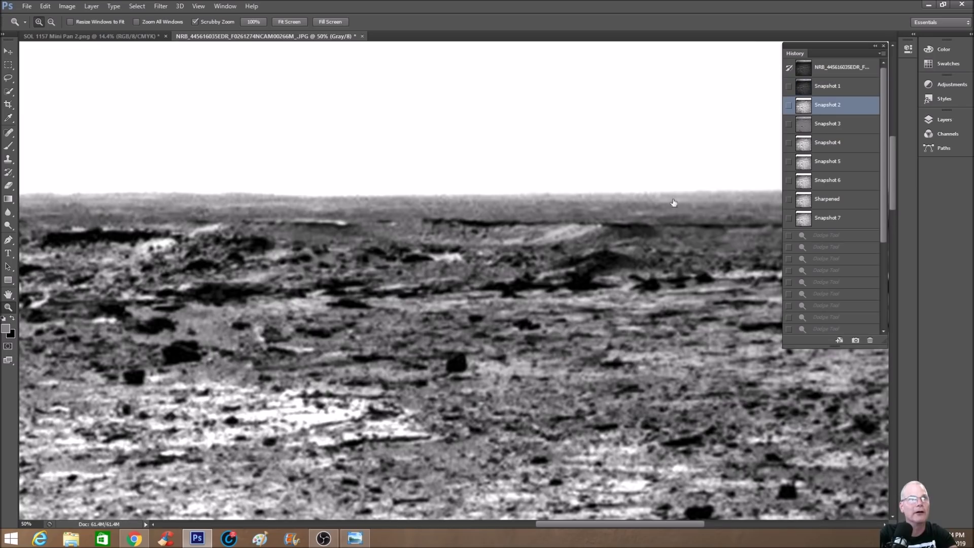
key("ctrl+plus")
left_click_drag(582, 524, 589, 524)
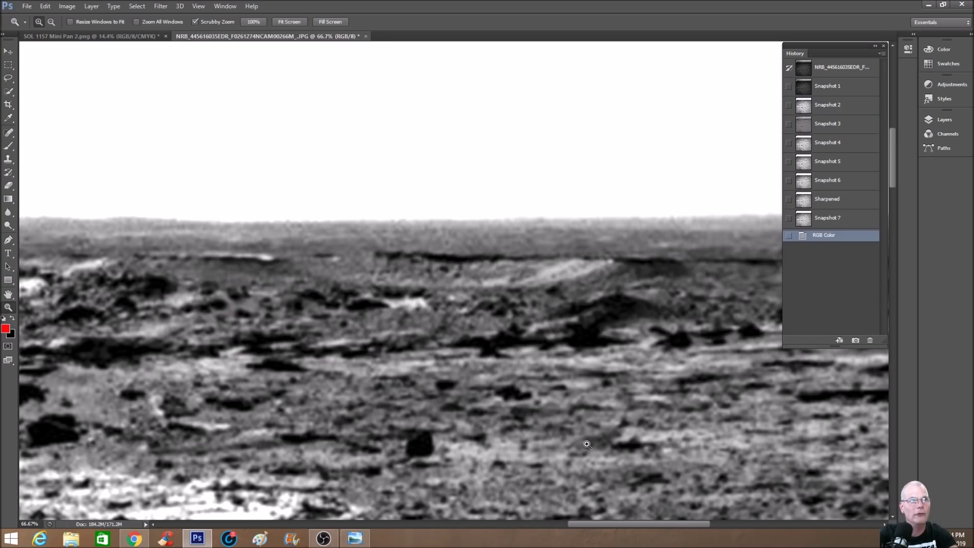
Step: Trace the dark ledge below the horizon with a red brush, and revert the history to the first brush stroke
left_click(10, 147)
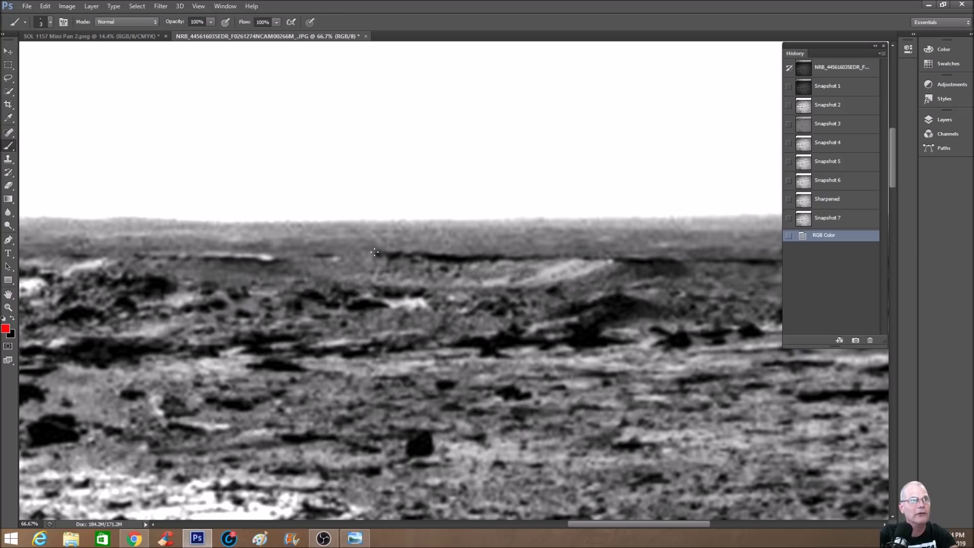
mouse_move(374, 266)
left_mouse_down()
mouse_move(375, 251)
mouse_move(513, 257)
left_mouse_up()
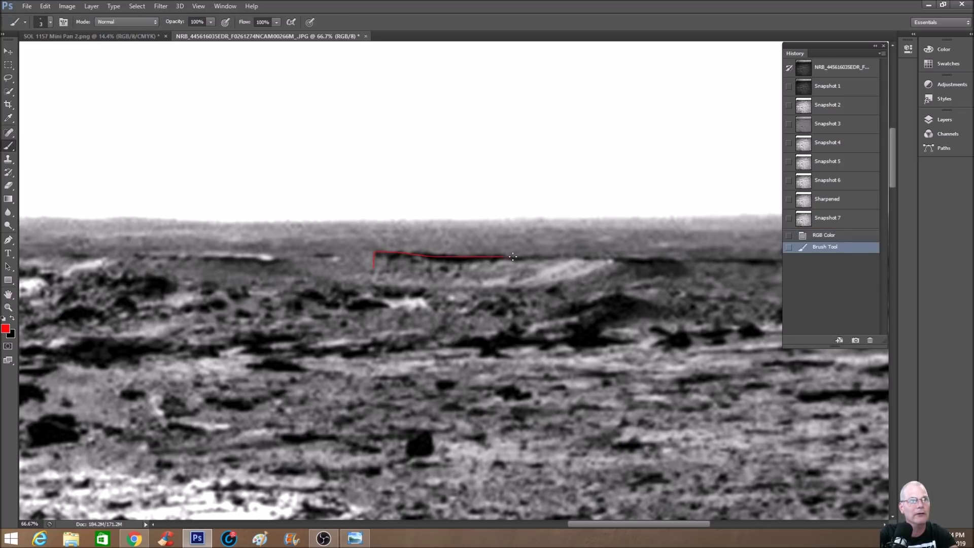
mouse_move(660, 257)
left_mouse_down()
mouse_move(690, 265)
mouse_move(676, 272)
left_mouse_up()
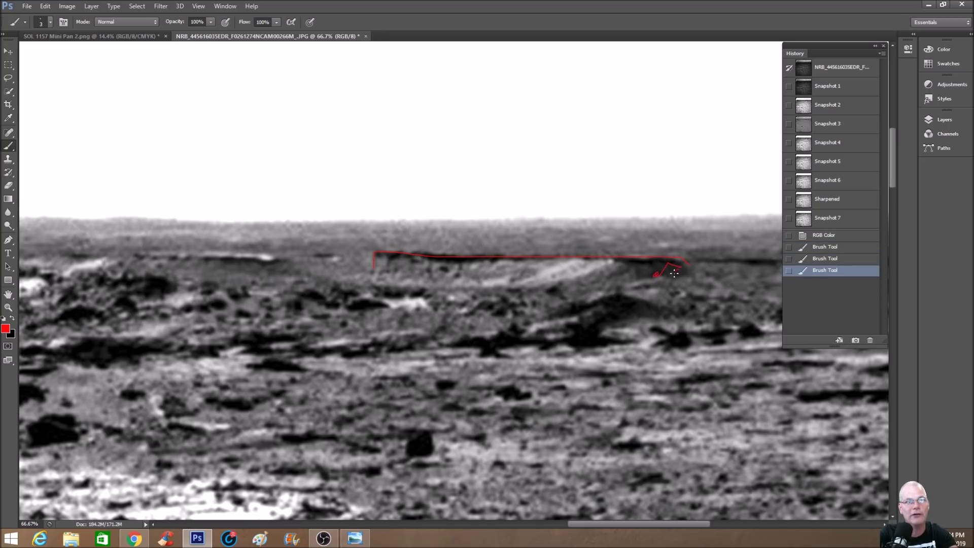
left_click(830, 247)
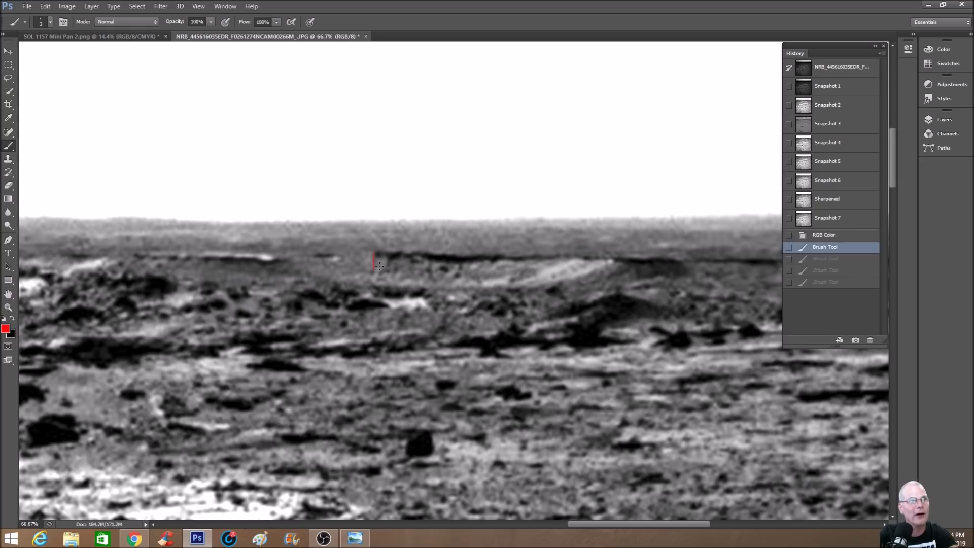
Step: Outline the ledge's lower edge and the elongated formation beneath it in red, and revert to the first brush stroke
left_click_drag(455, 285, 509, 290)
left_click_drag(631, 266, 648, 260)
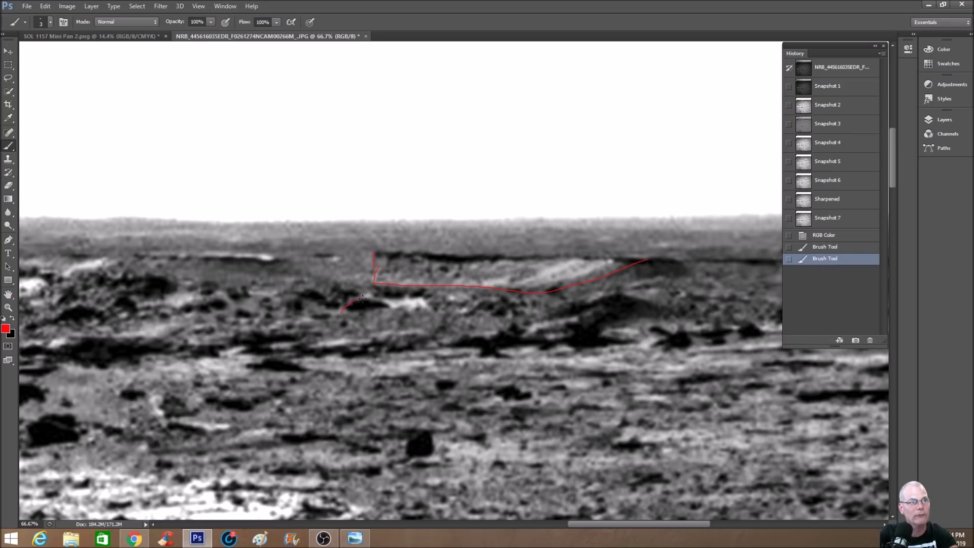
mouse_move(390, 305)
left_mouse_down()
mouse_move(425, 295)
mouse_move(435, 312)
left_mouse_up()
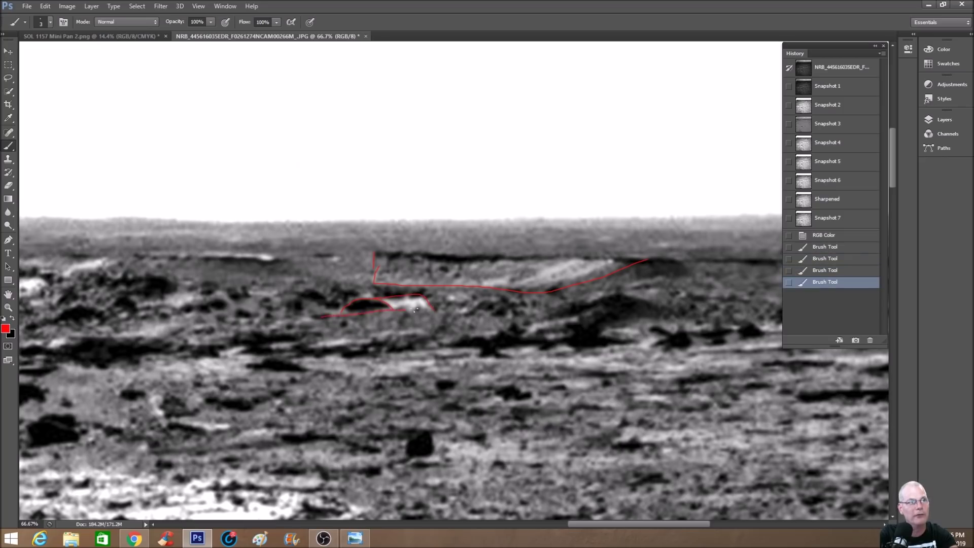
mouse_move(360, 336)
left_mouse_down()
mouse_move(294, 347)
mouse_move(273, 331)
mouse_move(319, 318)
left_mouse_up()
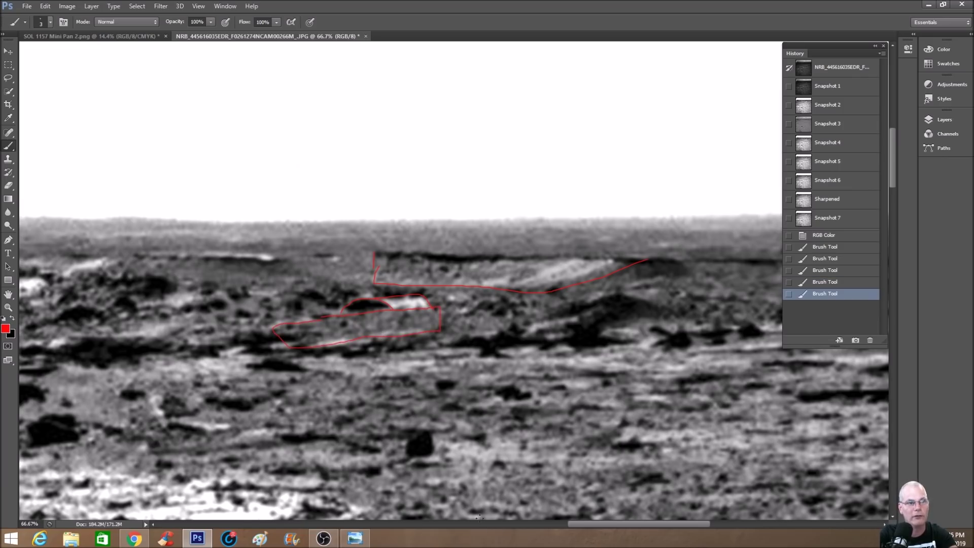
left_click_drag(576, 524, 536, 524)
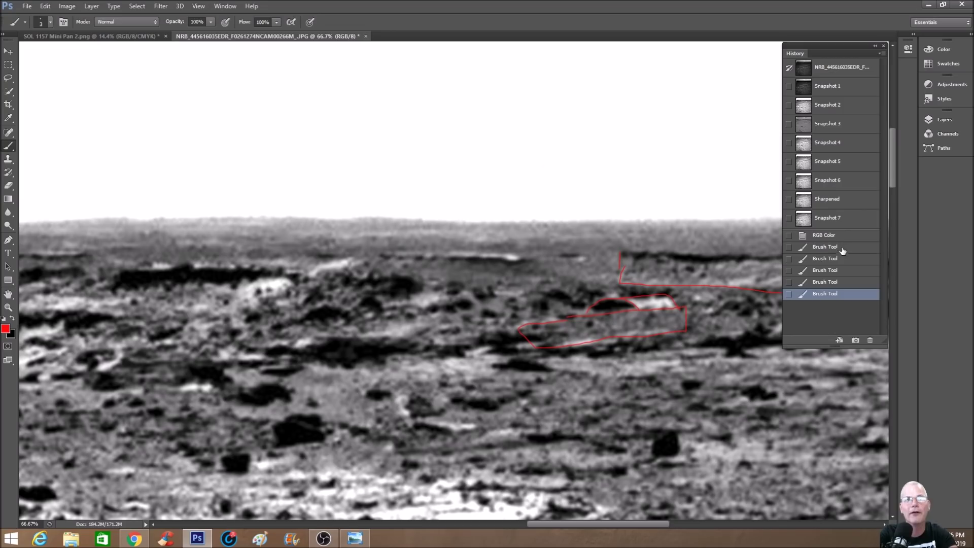
left_click(796, 248)
Step: Circle the small bright object among the dark rocks in red, point an arrow at it, and undo both marks
mouse_move(436, 346)
left_mouse_down()
mouse_move(487, 371)
mouse_move(511, 348)
mouse_move(464, 341)
left_mouse_up()
key("ctrl+plus")
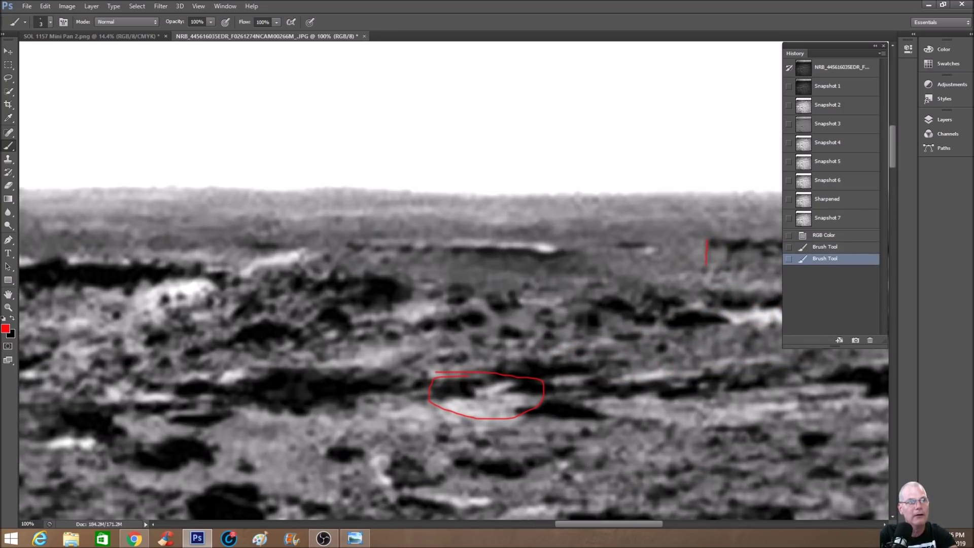
mouse_move(502, 425)
left_mouse_down()
mouse_move(498, 395)
mouse_move(512, 409)
left_mouse_up()
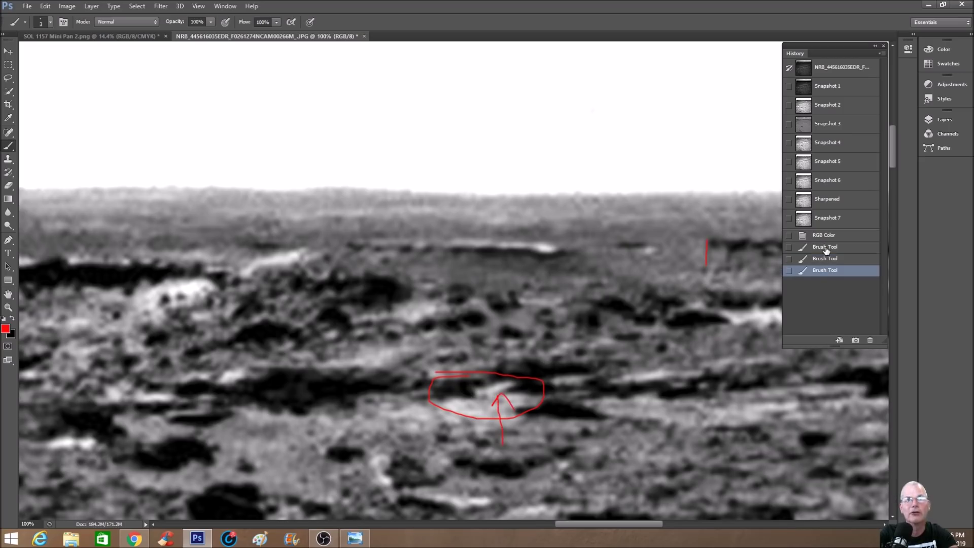
key("ctrl+alt+z")
key("ctrl+alt+z")
Step: Circle the narrow bright streak with the dark edge just below the horizon in red
mouse_move(470, 228)
left_mouse_down()
mouse_move(373, 233)
mouse_move(353, 246)
mouse_move(487, 262)
left_mouse_up()
left_click_drag(553, 236, 472, 228)
key("ctrl+minus")
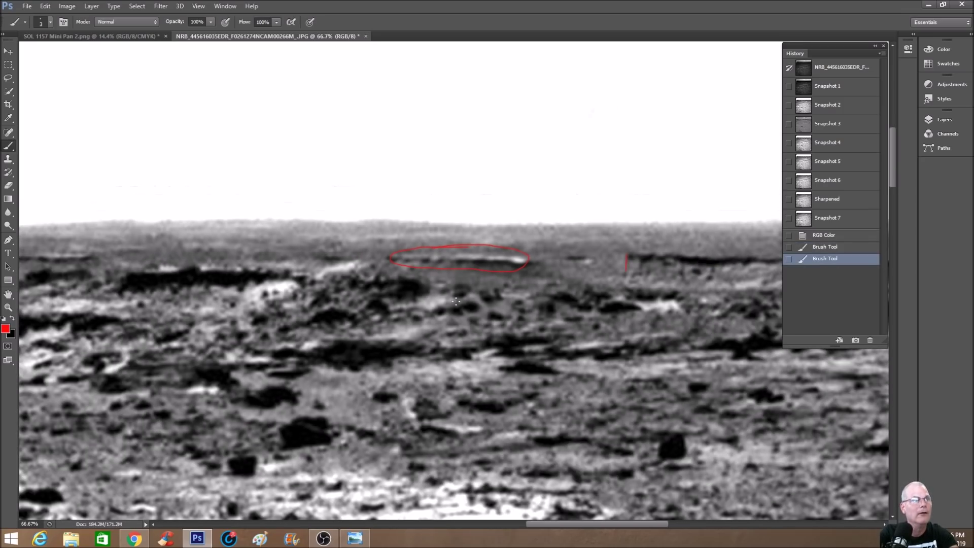
Step: Trace a notched red line below the horizon farther left in the terrain, with a small open box at its right end
left_click_drag(562, 526, 479, 525)
scroll(471, 433, "up", 2)
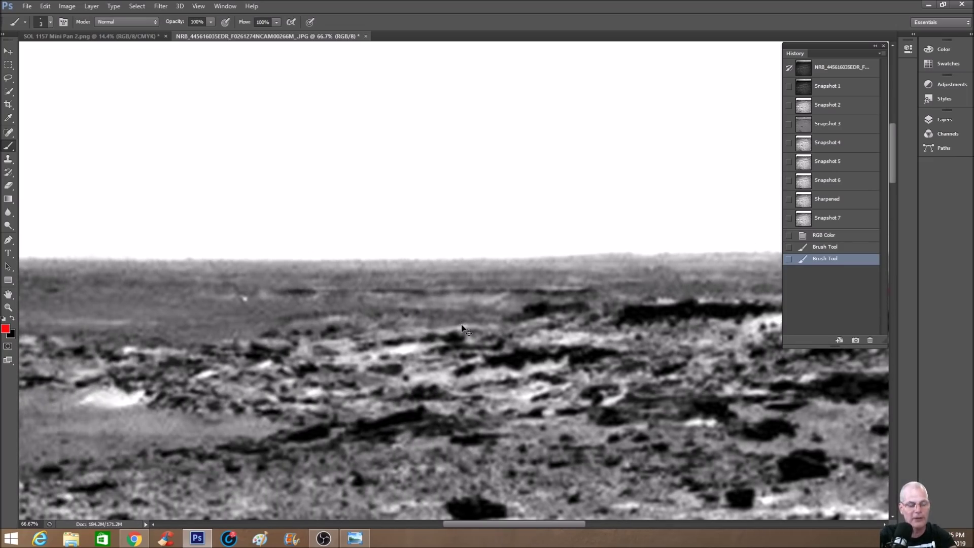
key("ctrl+plus")
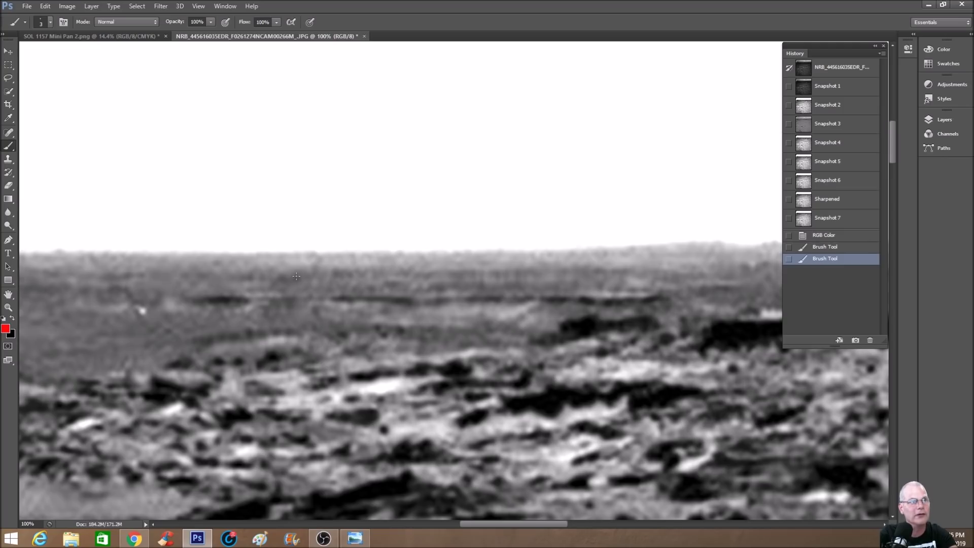
left_click_drag(313, 273, 636, 268)
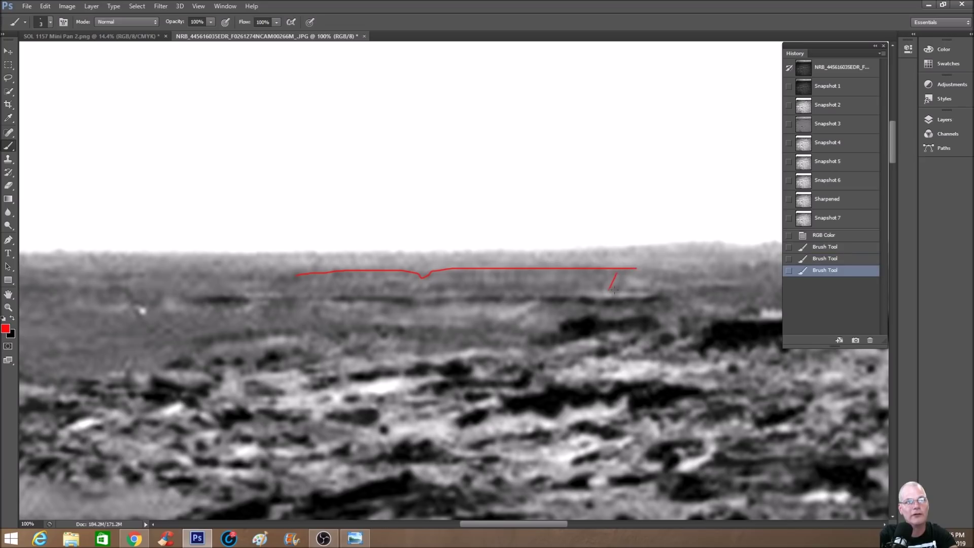
left_click_drag(649, 288, 658, 270)
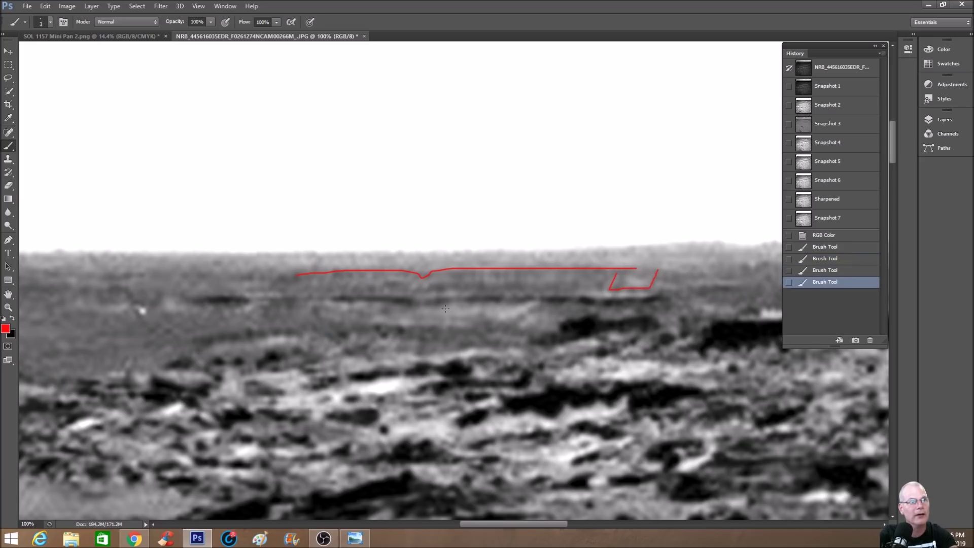
Step: Draw an angular red outline with a short line beneath it, and trace the long dark ledge above them
mouse_move(413, 313)
left_mouse_down()
mouse_move(472, 319)
mouse_move(510, 301)
left_mouse_up()
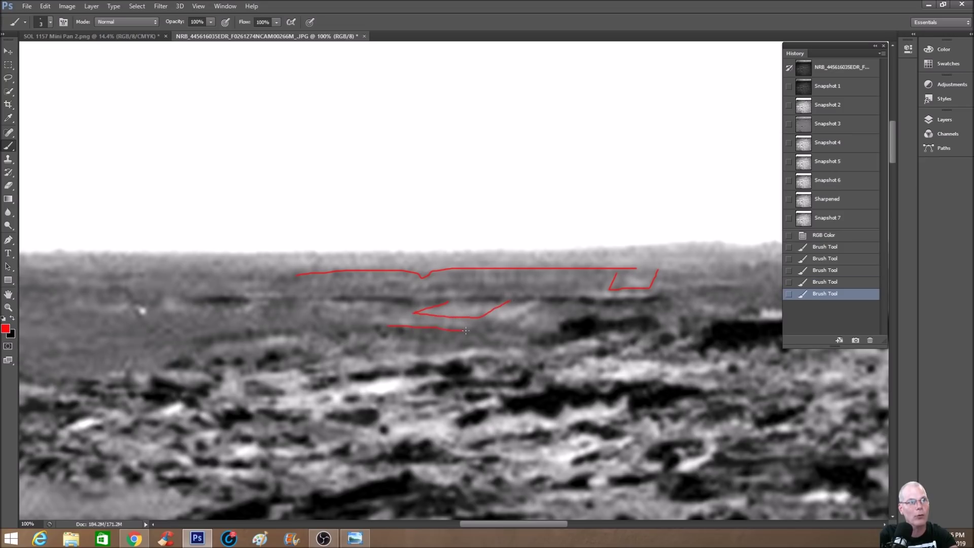
left_click_drag(474, 332, 473, 332)
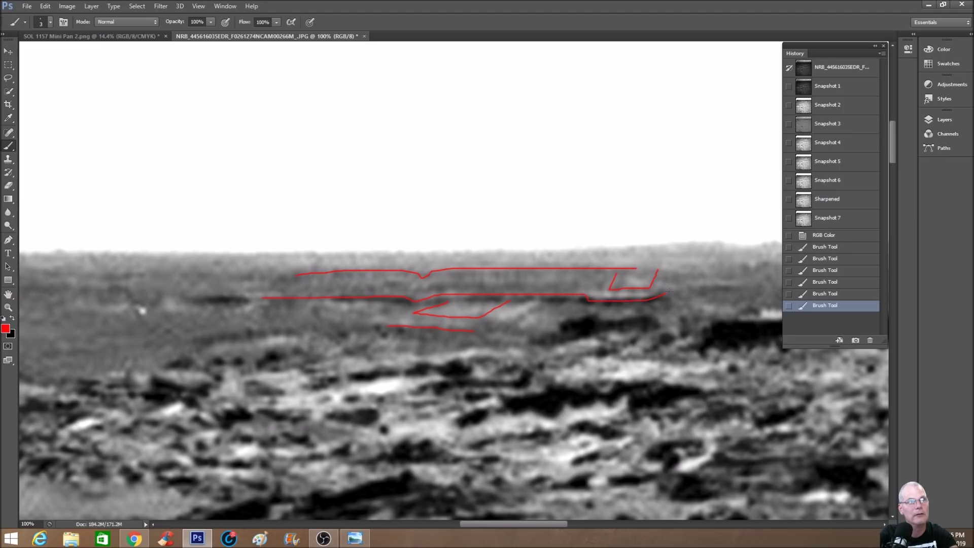
left_click_drag(668, 291, 670, 291)
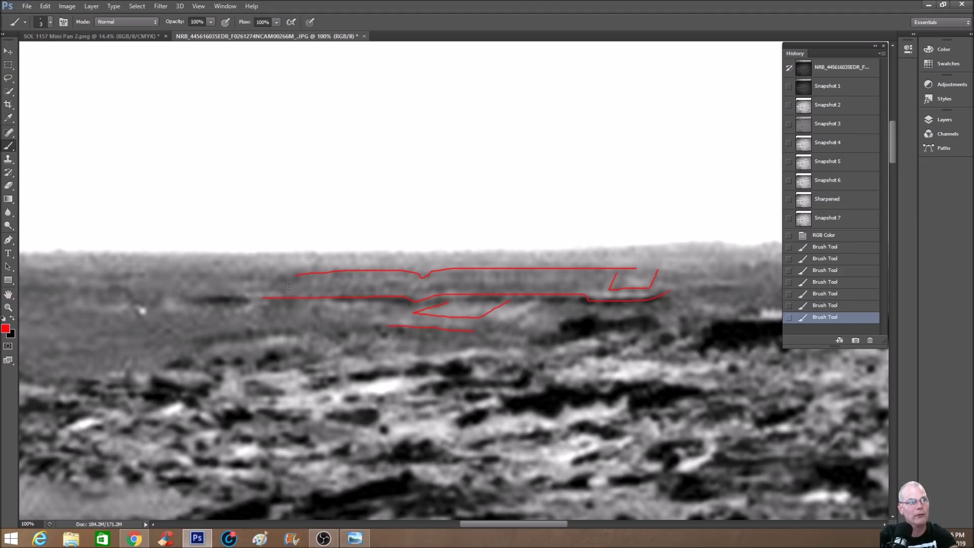
Step: Add red lines between the formation's upper and lower edges, with two small shapes under the central notch
left_click_drag(282, 290, 427, 286)
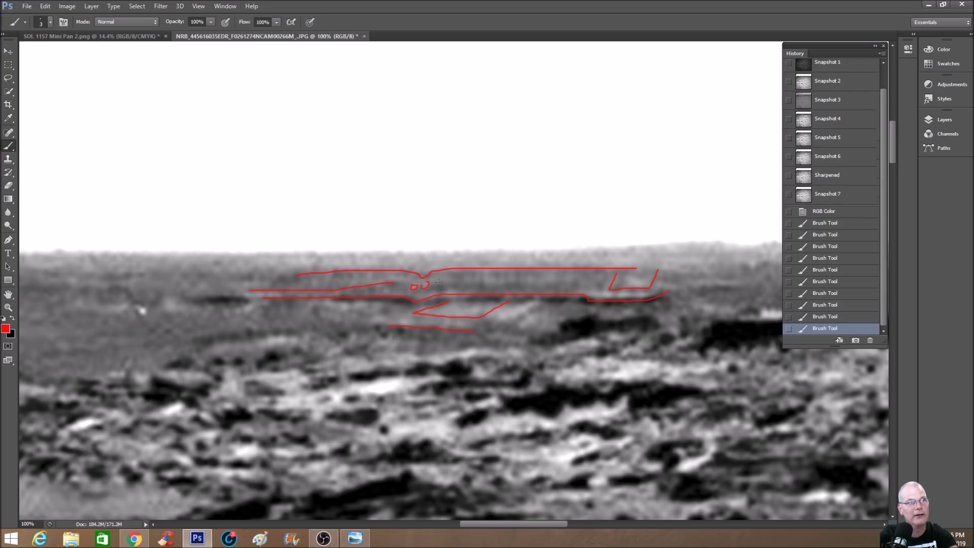
left_click_drag(492, 282, 611, 279)
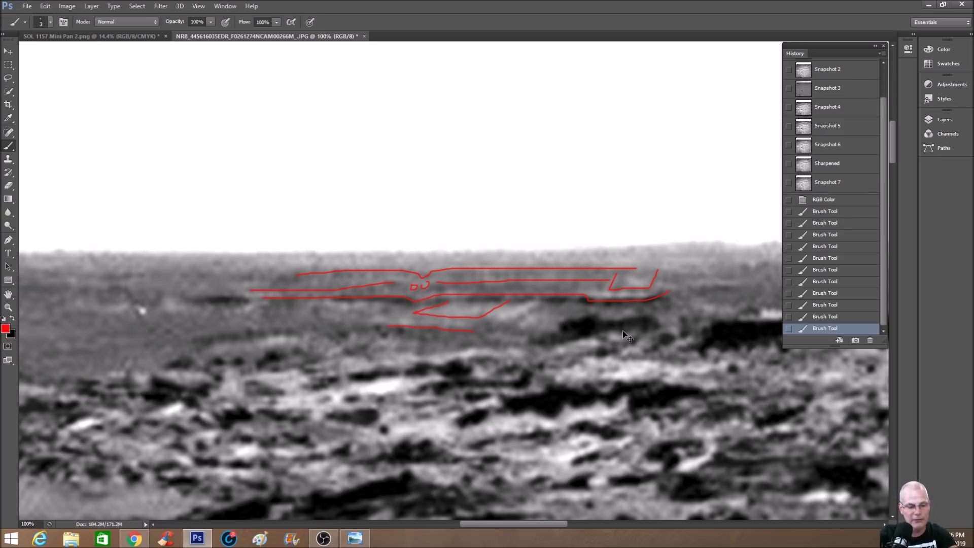
key("ctrl+minus")
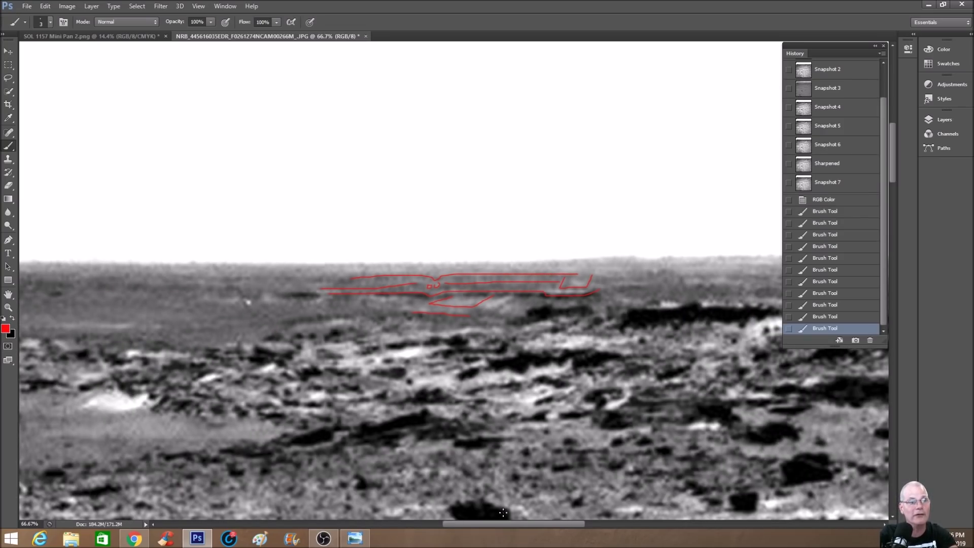
Step: Outline the bright streak above the dark ridge farther left in the terrain as an angular red basin with inner edges
left_click_drag(506, 523, 391, 540)
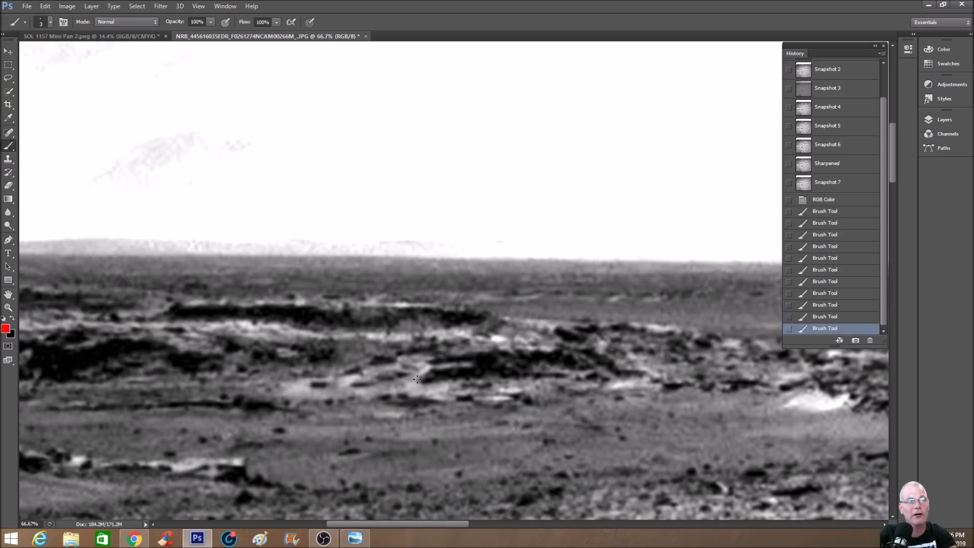
key("ctrl+plus")
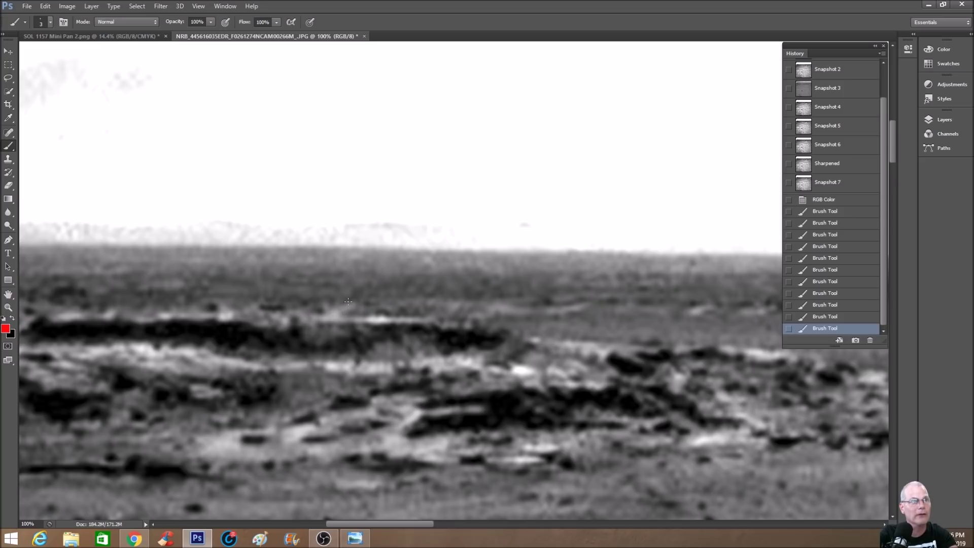
left_click_drag(329, 313, 318, 321)
mouse_move(390, 325)
left_mouse_down()
mouse_move(428, 326)
mouse_move(450, 303)
left_mouse_up()
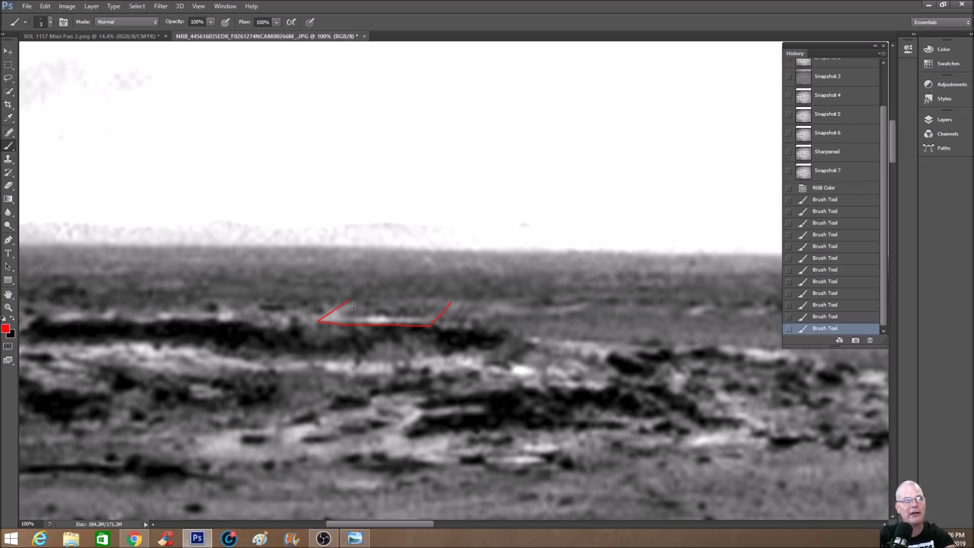
left_click_drag(359, 305, 349, 312)
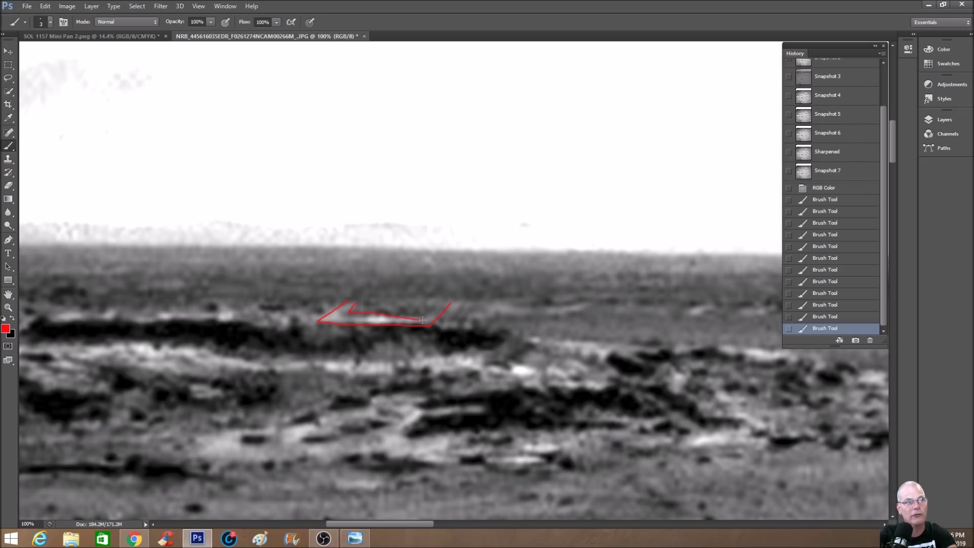
mouse_move(439, 302)
left_mouse_down()
mouse_move(420, 303)
mouse_move(449, 298)
left_mouse_up()
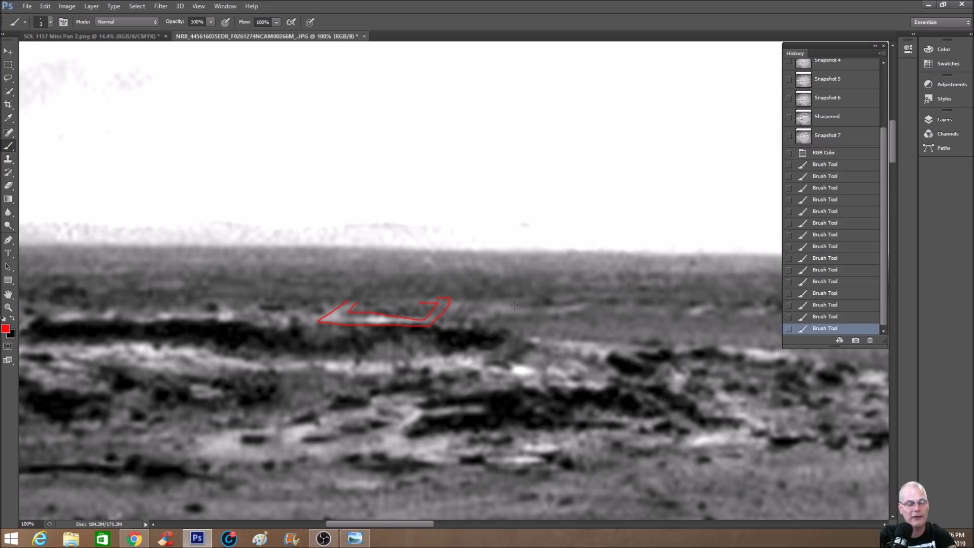
Step: Outline a rounded basin with a small square and bent lines beside the angular one, and trace long red lines above it
left_click_drag(415, 521, 438, 521)
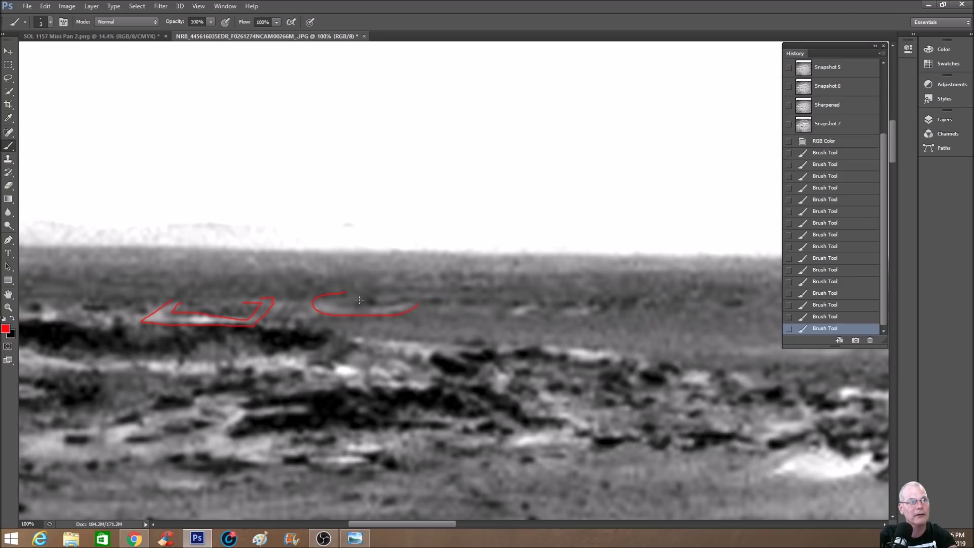
left_click_drag(395, 305, 391, 299)
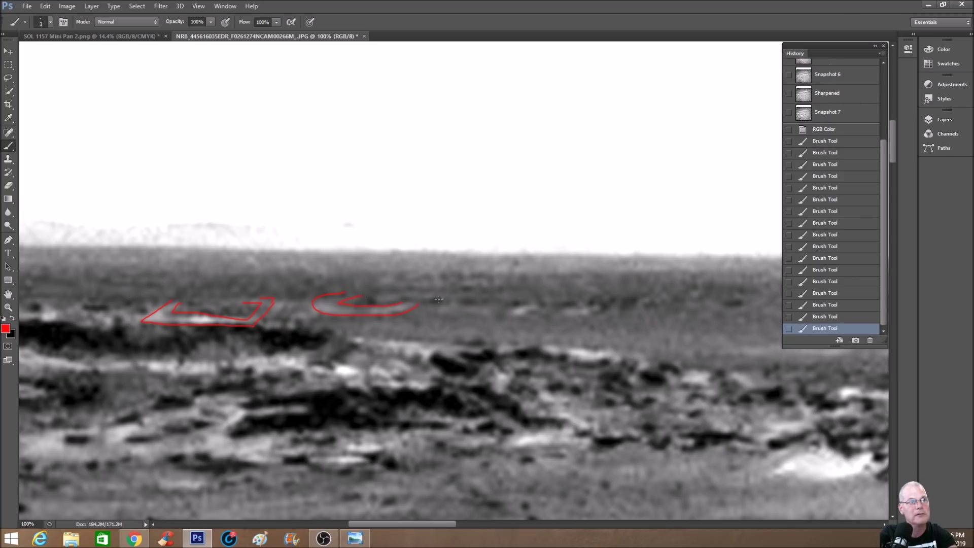
mouse_move(368, 300)
left_mouse_down()
mouse_move(452, 304)
mouse_move(425, 304)
mouse_move(442, 298)
mouse_move(442, 309)
mouse_move(493, 299)
left_mouse_up()
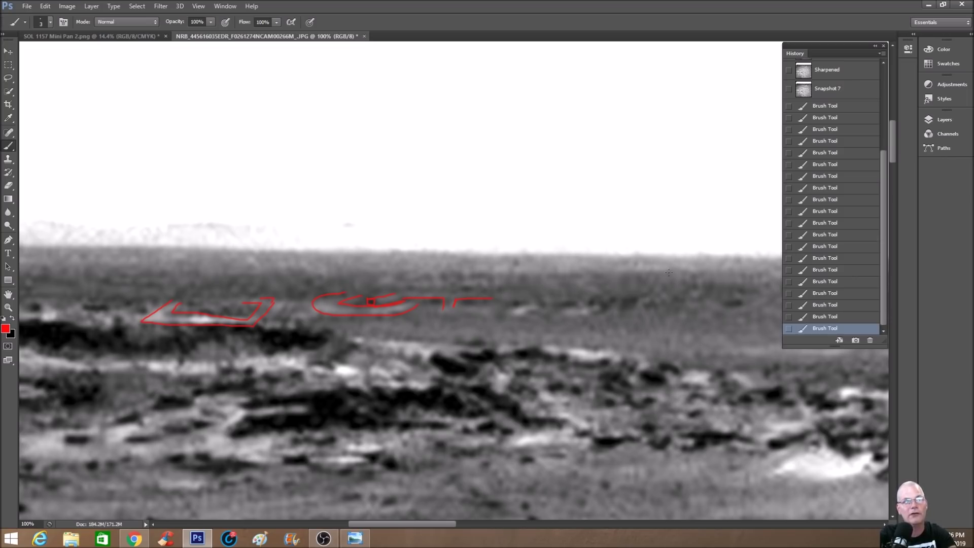
mouse_move(642, 271)
left_mouse_down()
mouse_move(362, 277)
mouse_move(475, 284)
left_mouse_up()
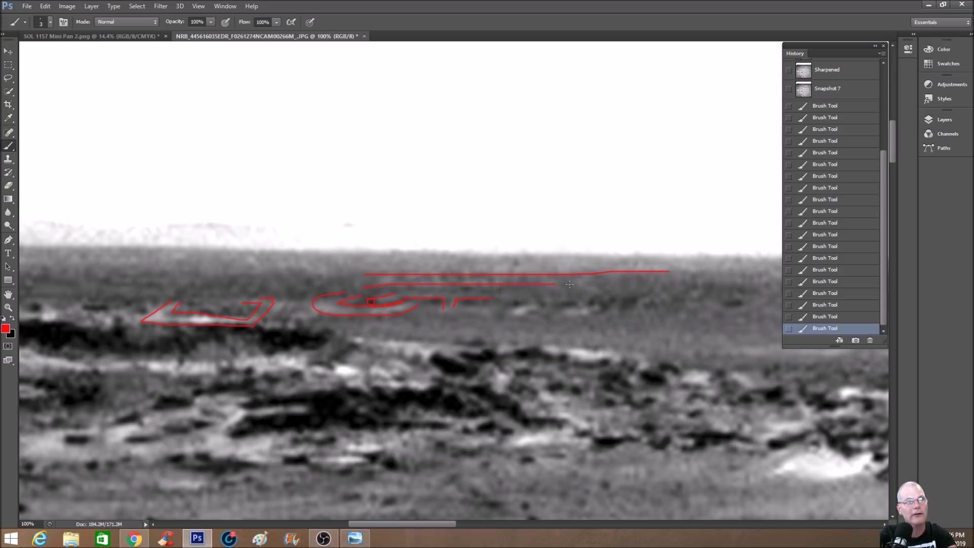
mouse_move(678, 257)
left_mouse_down()
mouse_move(756, 264)
mouse_move(776, 256)
left_mouse_up()
Step: Outline the bright mound in the lower terrain in red, and step back in the history to remove its strokes
left_click_drag(424, 522, 391, 528)
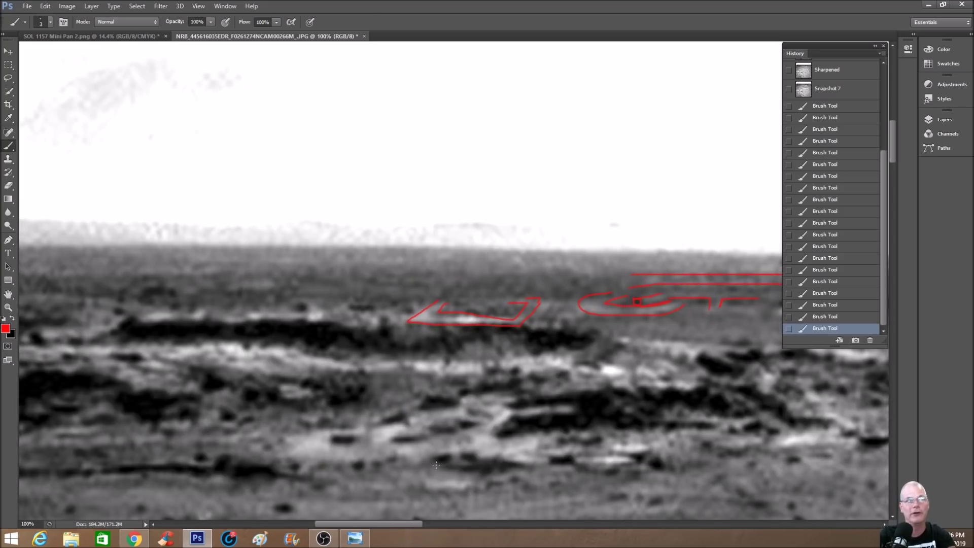
scroll(435, 464, "down", 2)
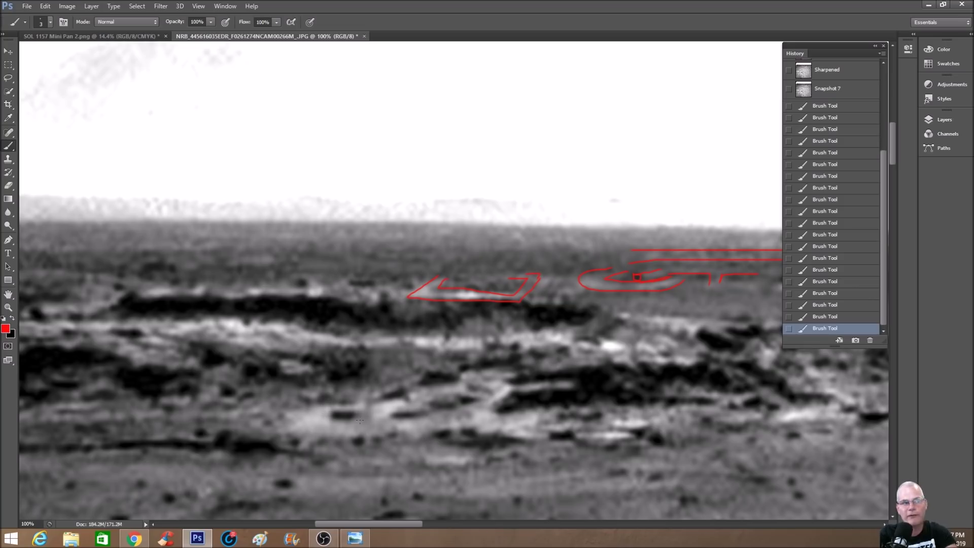
mouse_move(319, 398)
left_mouse_down()
mouse_move(286, 423)
mouse_move(310, 439)
mouse_move(369, 441)
mouse_move(381, 415)
mouse_move(362, 410)
left_mouse_up()
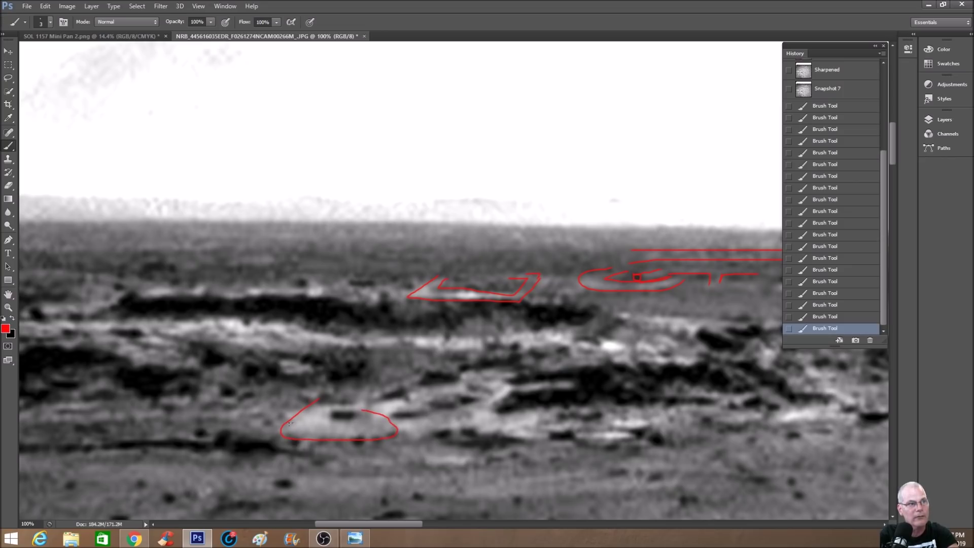
mouse_move(285, 430)
left_mouse_down()
mouse_move(317, 404)
mouse_move(361, 403)
mouse_move(393, 426)
left_mouse_up()
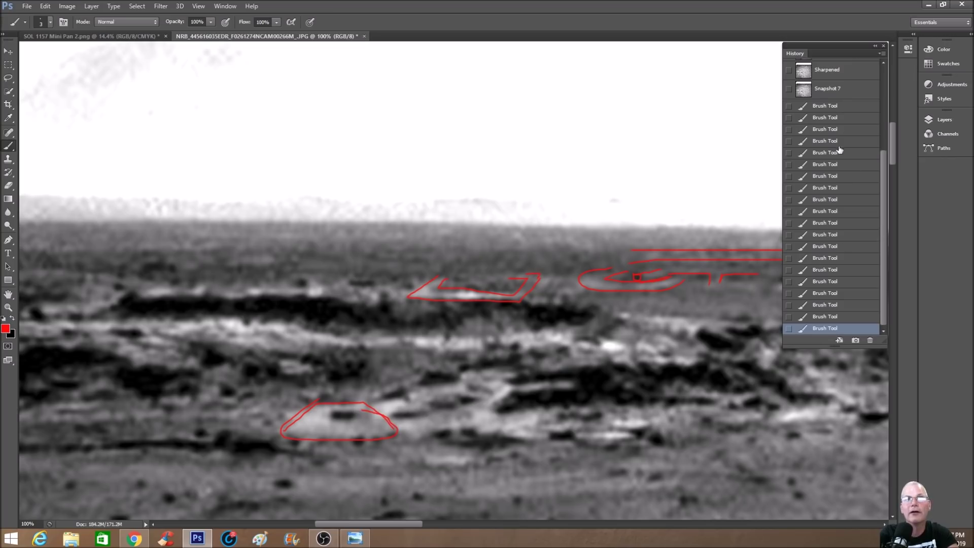
left_click(837, 306)
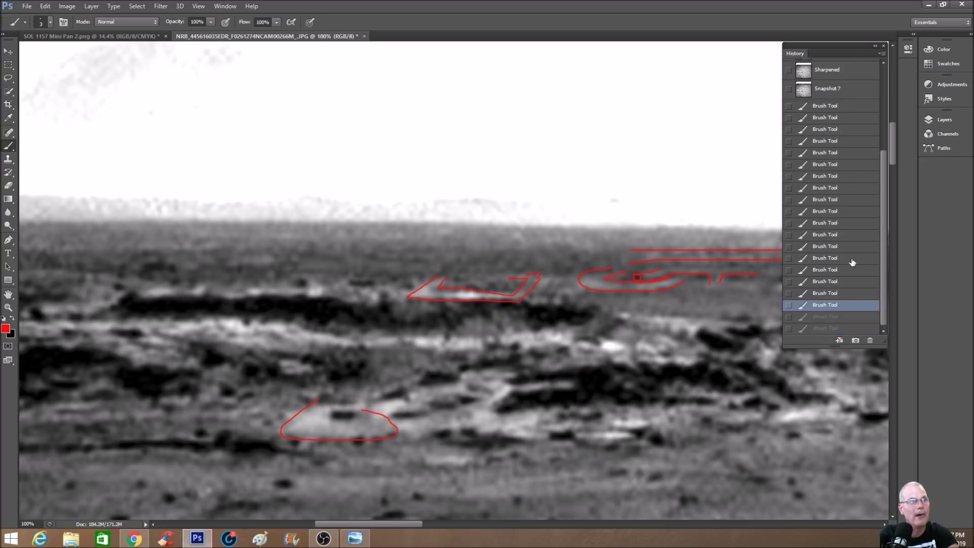
left_click(853, 260)
Step: Mark the bright mound with a red arrow, a domed outline and loops beneath it, and undo those strokes
left_click_drag(258, 474, 292, 445)
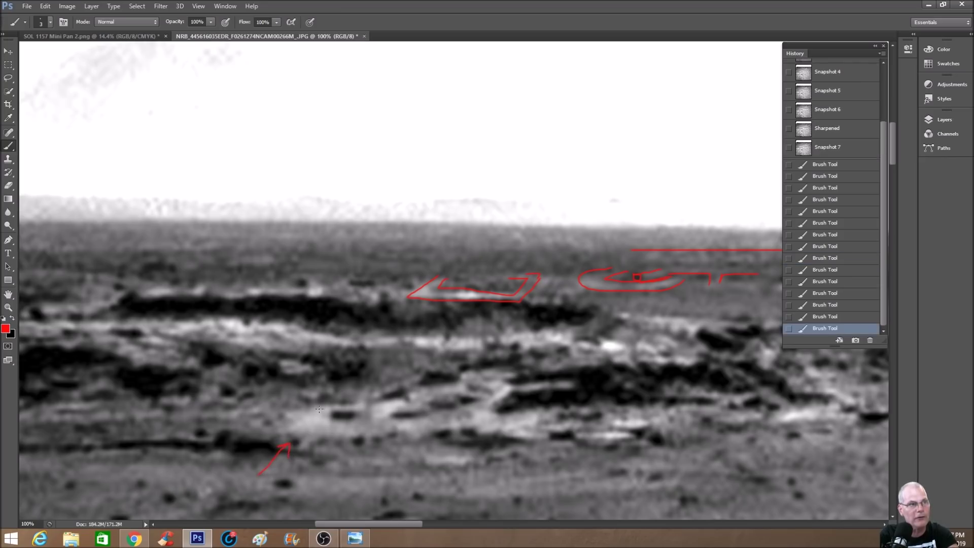
mouse_move(318, 404)
left_mouse_down()
mouse_move(289, 437)
mouse_move(396, 436)
mouse_move(337, 403)
mouse_move(359, 402)
left_mouse_up()
left_click_drag(318, 453, 358, 456)
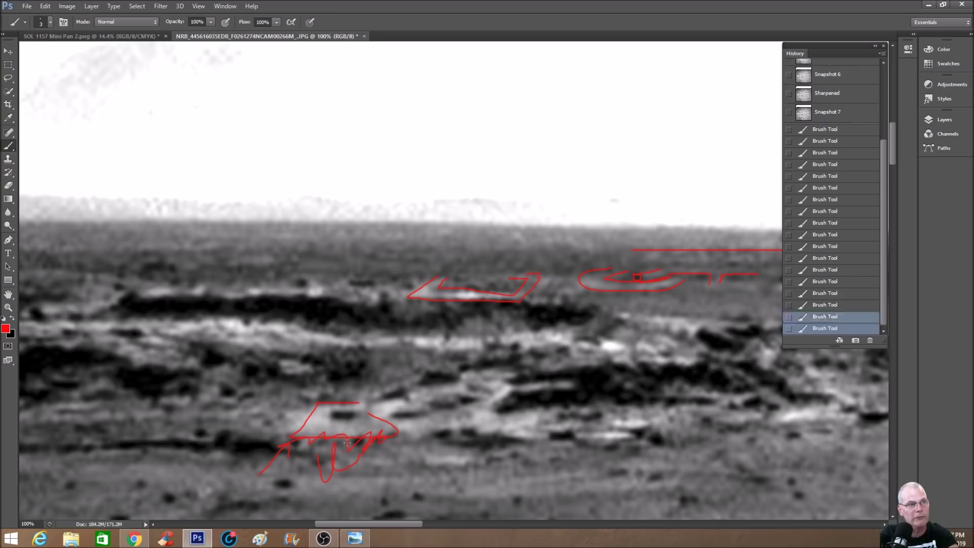
left_click(850, 281)
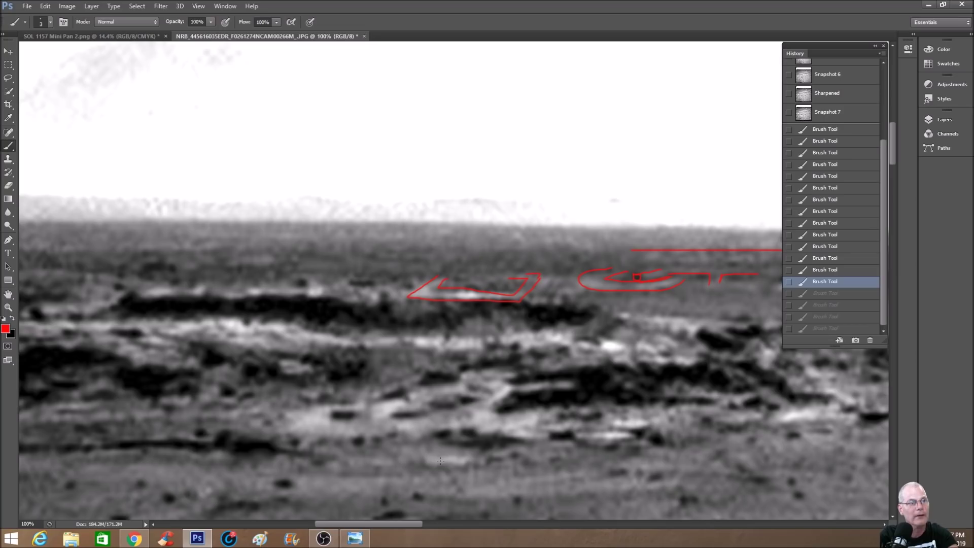
Step: Trace the stepped edges, dark openings and narrow bar of the bright rock formation beside the mound in red
mouse_move(353, 411)
left_mouse_down()
mouse_move(399, 392)
mouse_move(403, 401)
mouse_move(424, 397)
mouse_move(457, 380)
mouse_move(458, 369)
mouse_move(507, 358)
left_mouse_up()
mouse_move(404, 409)
left_mouse_down()
mouse_move(389, 413)
mouse_move(435, 401)
left_mouse_up()
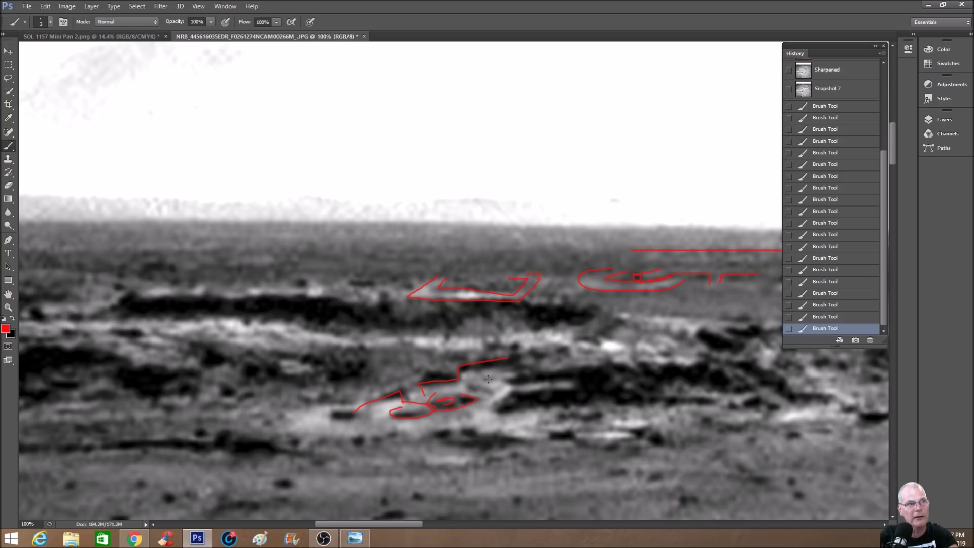
mouse_move(482, 375)
left_mouse_down()
mouse_move(463, 385)
mouse_move(507, 376)
left_mouse_up()
left_click_drag(495, 411, 511, 389)
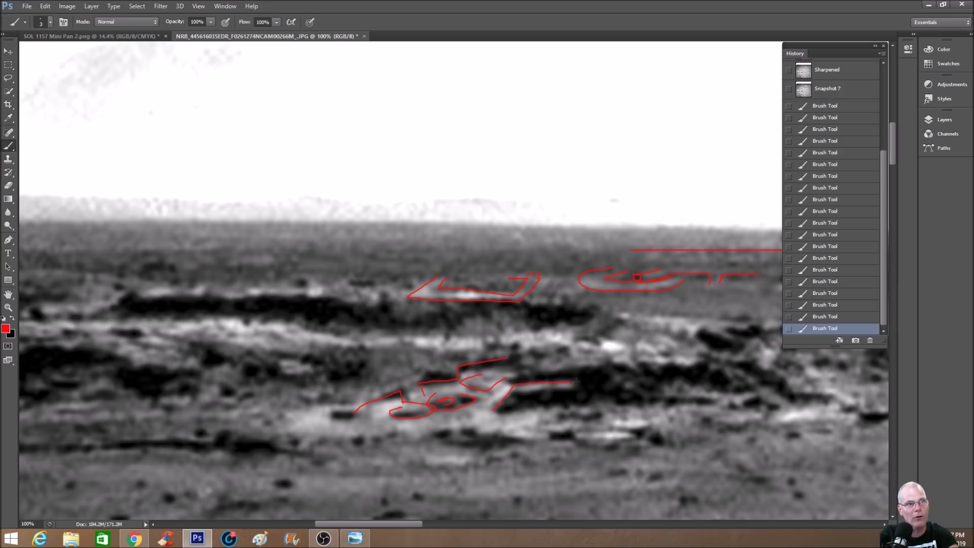
mouse_move(577, 389)
left_mouse_down()
mouse_move(517, 392)
mouse_move(509, 383)
mouse_move(466, 411)
left_mouse_up()
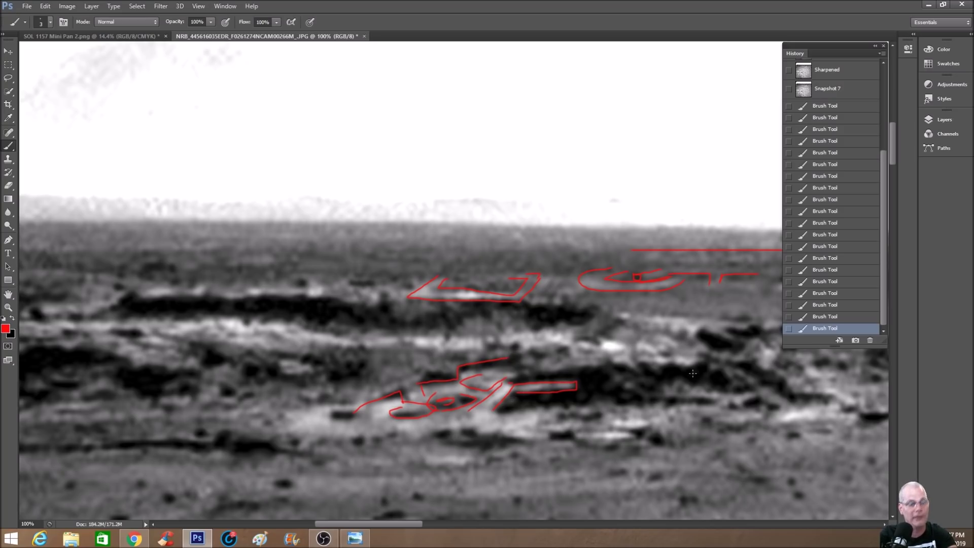
Step: Draw a large red loop around the distant ridge and the terrain just below the horizon at the image's left side
key("ctrl+minus")
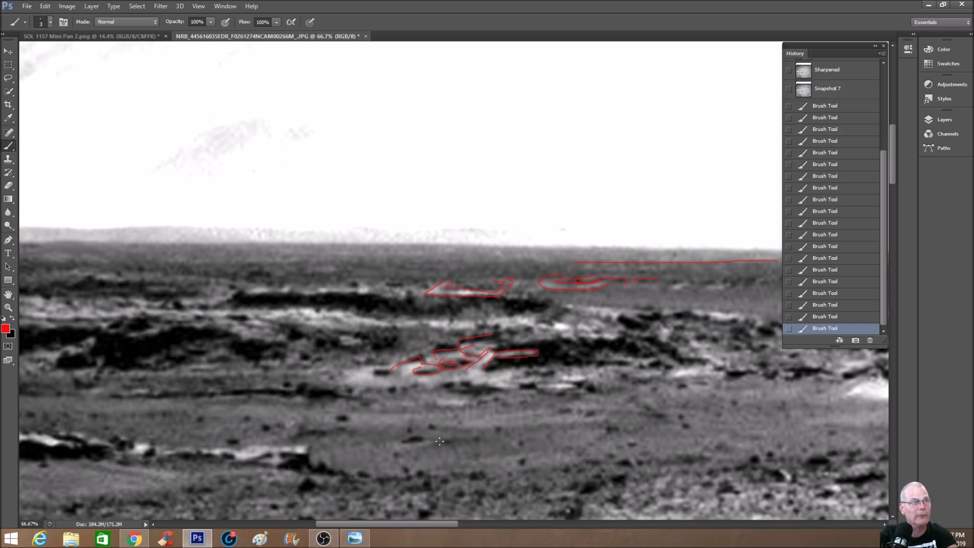
left_click_drag(429, 524, 397, 524)
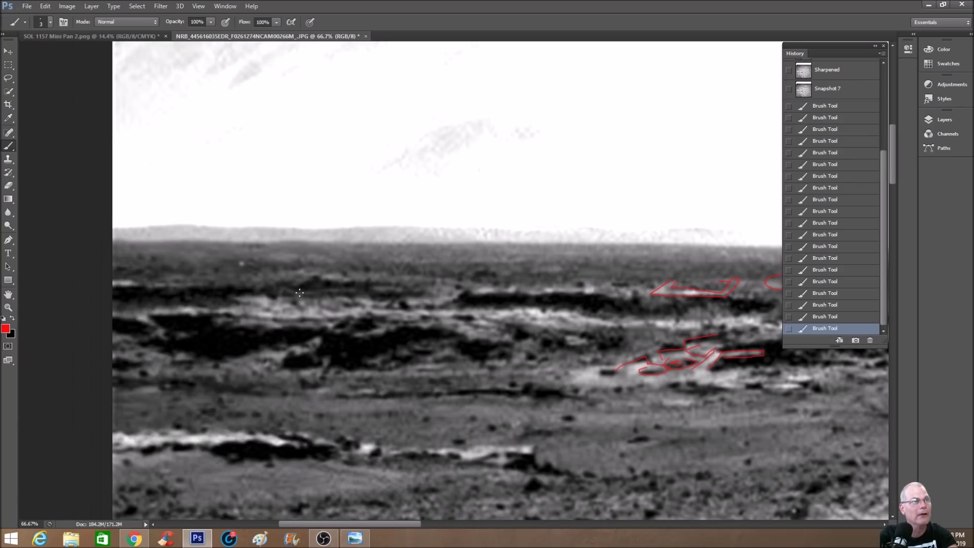
mouse_move(569, 230)
left_mouse_down()
mouse_move(236, 229)
mouse_move(199, 250)
left_mouse_up()
left_click_drag(397, 287, 694, 293)
left_click_drag(718, 256, 546, 243)
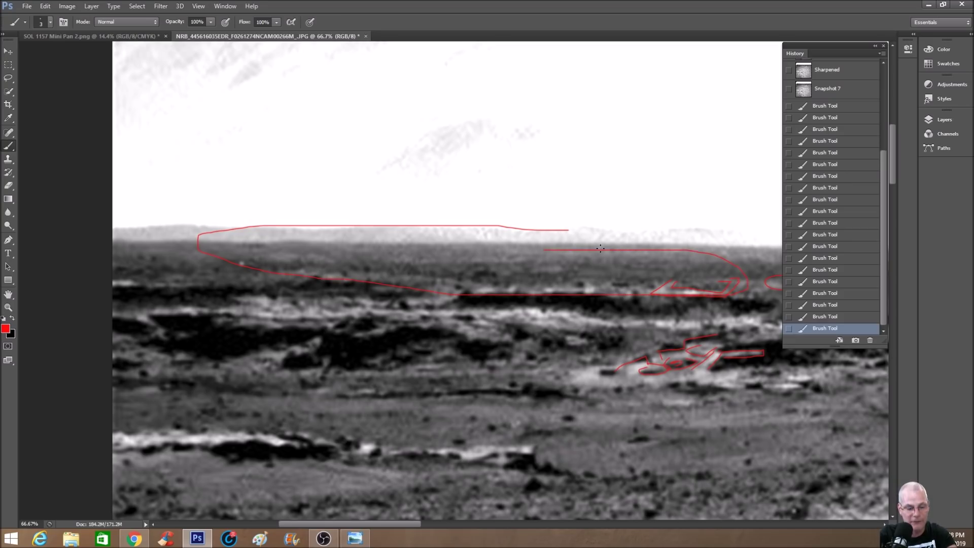
Step: Draw a chain of small red circles inside the large loop, and step back in the history to before the loop
key("ctrl+plus")
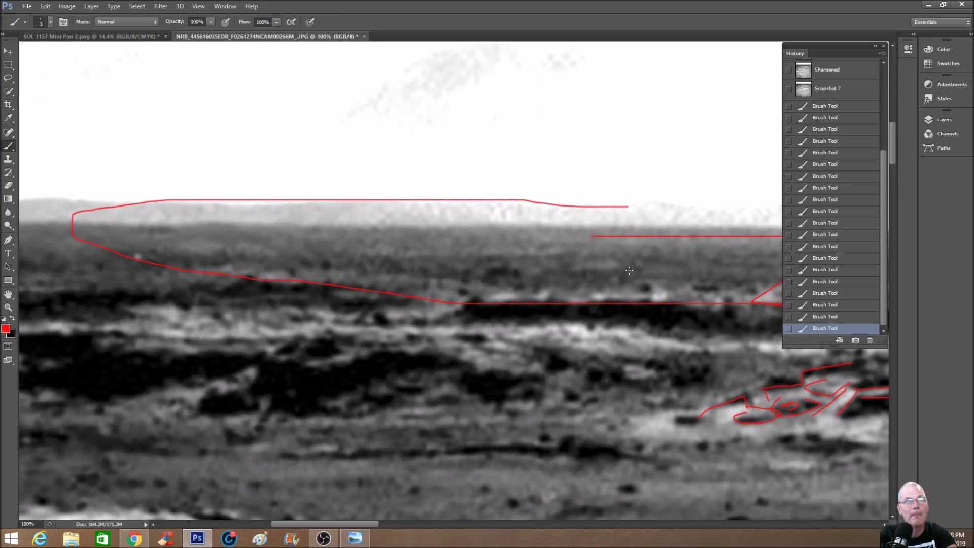
left_click_drag(640, 260, 640, 267)
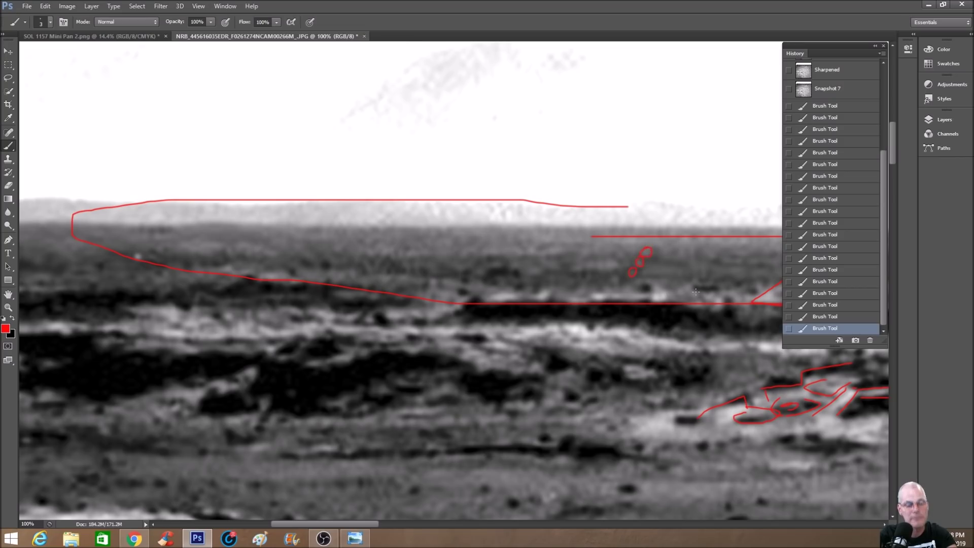
key("ctrl+minus")
left_click(846, 292)
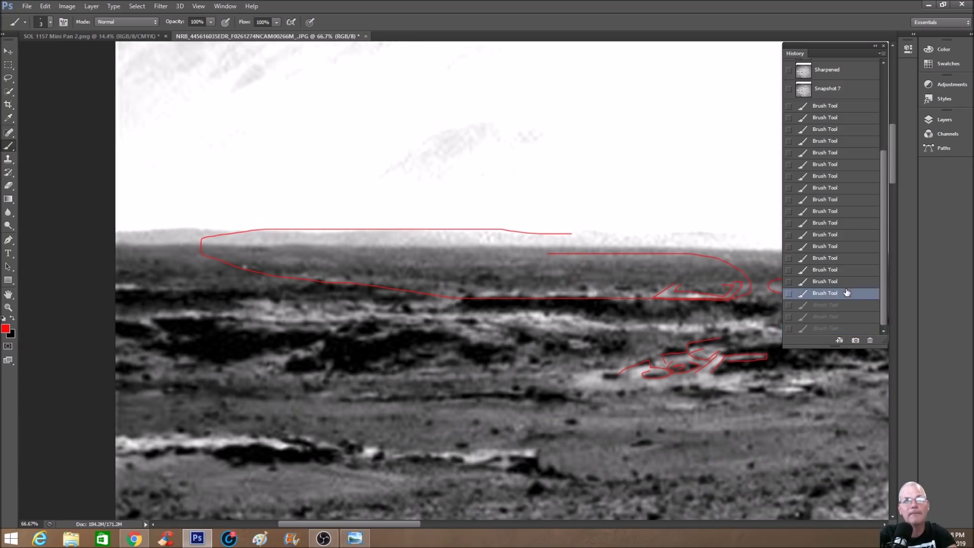
left_click(851, 258)
Step: Draw a small domed red outline below the horizon, left of the angular basin, and review the markings across the whole image
mouse_move(580, 249)
left_mouse_down()
mouse_move(558, 273)
mouse_move(556, 294)
mouse_move(592, 274)
mouse_move(574, 249)
left_mouse_up()
key("ctrl+minus")
key("ctrl+minus")
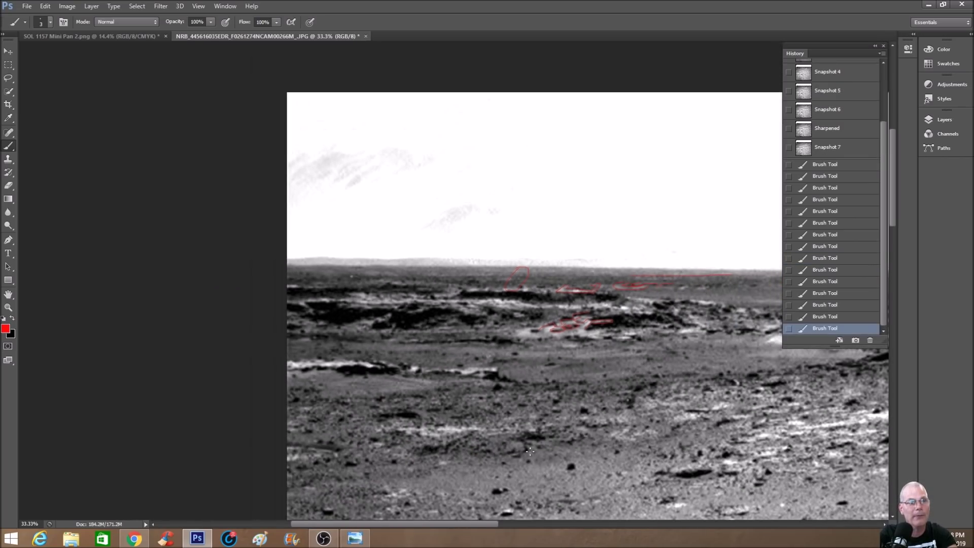
left_click_drag(477, 524, 607, 531)
key("ctrl+minus")
key("ctrl+minus")
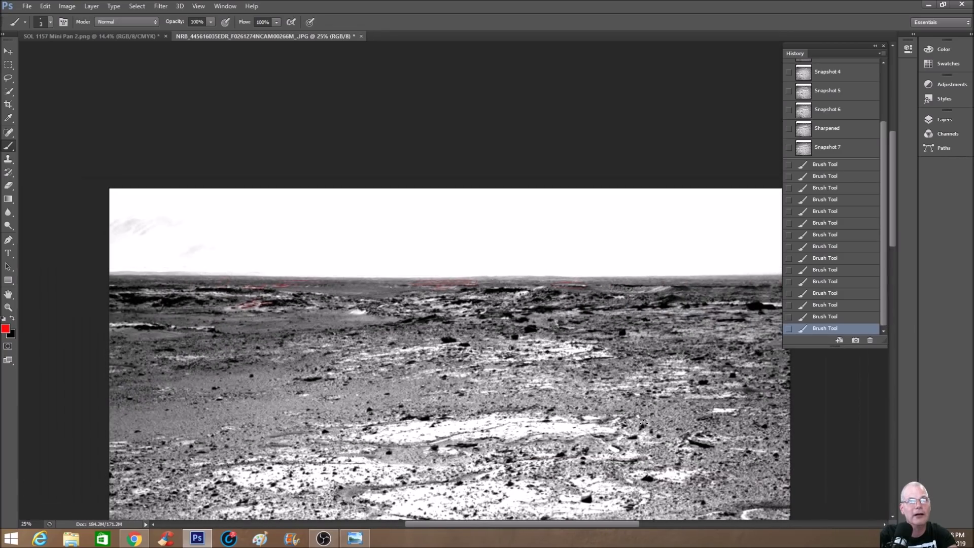
Step: Circle the stretch of horizon with the low distant ridge and the terrain dip below it in red on the unmarked image
scroll(880, 169, "up", 3)
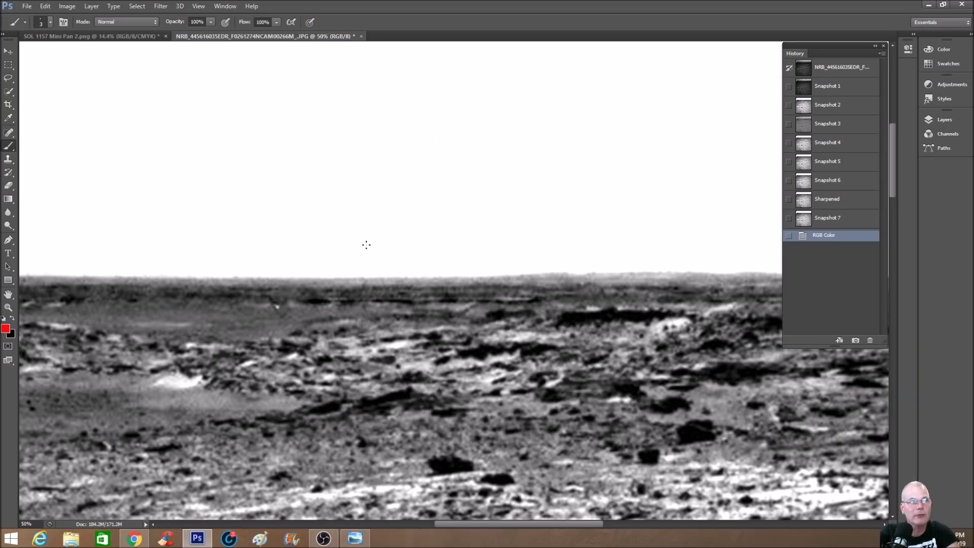
mouse_move(289, 264)
left_mouse_down()
mouse_move(577, 252)
mouse_move(696, 271)
mouse_move(552, 293)
left_mouse_up()
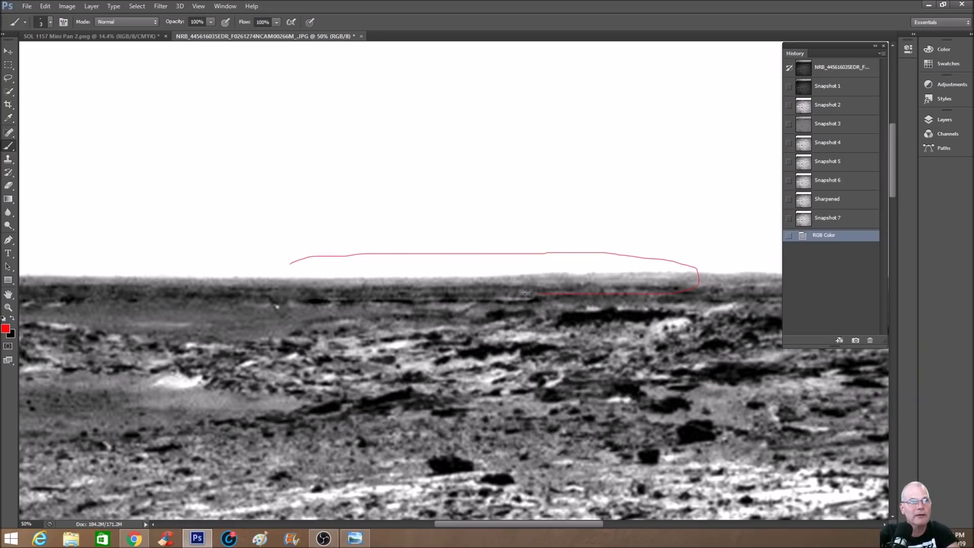
mouse_move(455, 331)
left_mouse_down()
mouse_move(400, 344)
mouse_move(329, 328)
mouse_move(287, 292)
mouse_move(290, 259)
left_mouse_up()
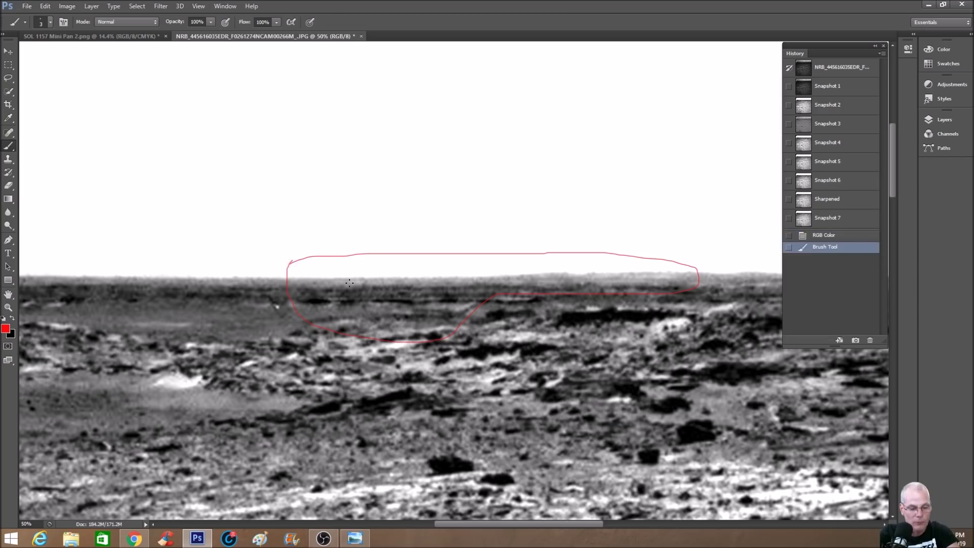
Step: Trace nested angular red outlines and long lines along the dark ledge inside the circled area below the horizon
key("ctrl+plus")
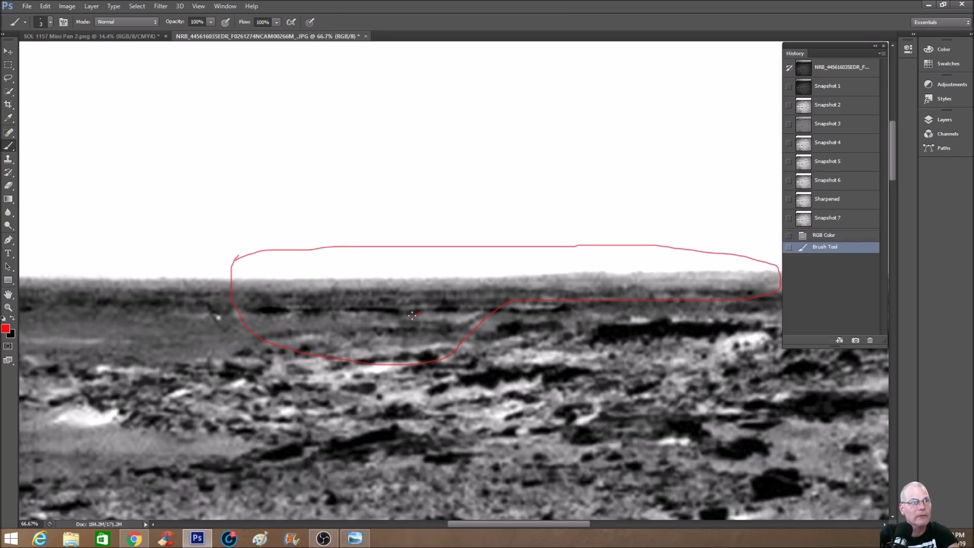
left_click_drag(405, 320, 442, 324)
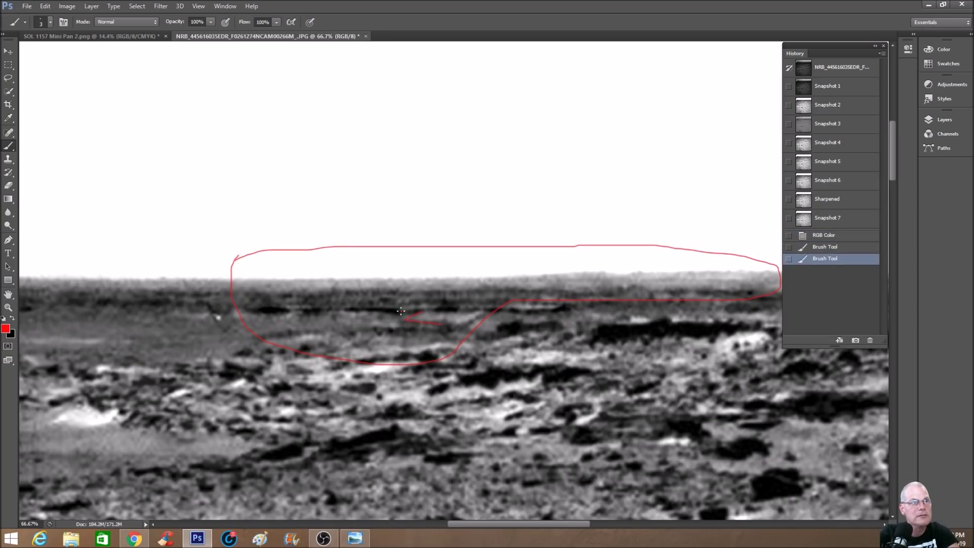
left_click_drag(484, 315, 450, 323)
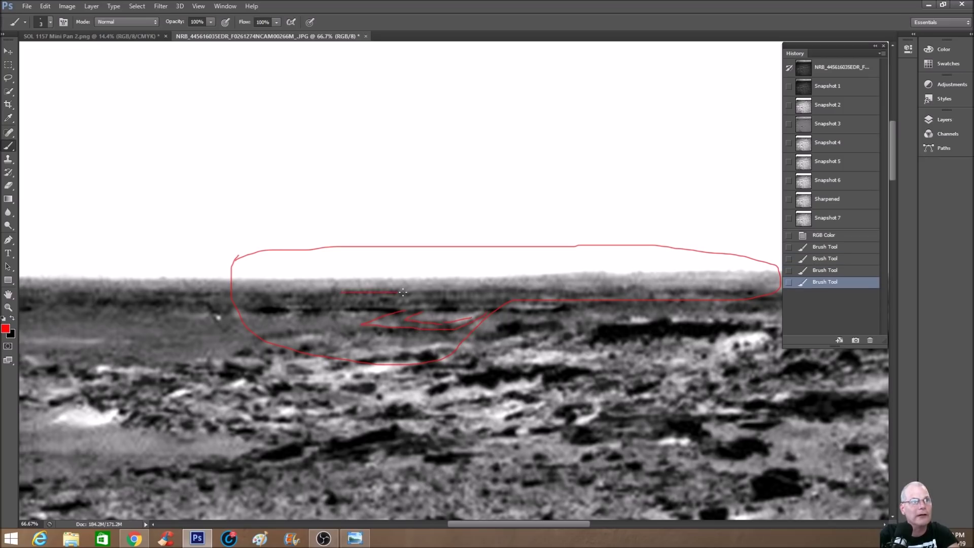
mouse_move(468, 290)
left_mouse_down()
mouse_move(535, 288)
mouse_move(448, 299)
mouse_move(567, 293)
mouse_move(559, 309)
mouse_move(445, 307)
left_mouse_up()
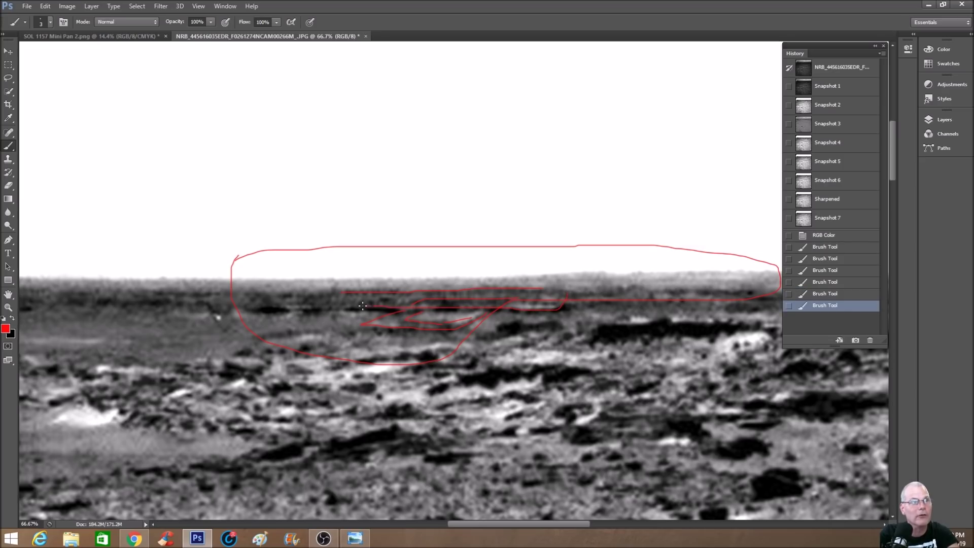
Step: Step back in the history to remove all red markings around the distant ridge and the dark ledge
key("ctrl+alt+z")
key("ctrl+alt+z")
key("ctrl+alt+z")
key("ctrl+alt+z")
key("ctrl+alt+z")
key("ctrl+alt+z")
key("ctrl+alt+z")
Step: Trace a short red edge along the start of the thin dark ledge below the horizon, and undo those strokes
scroll(558, 286, "down", 1)
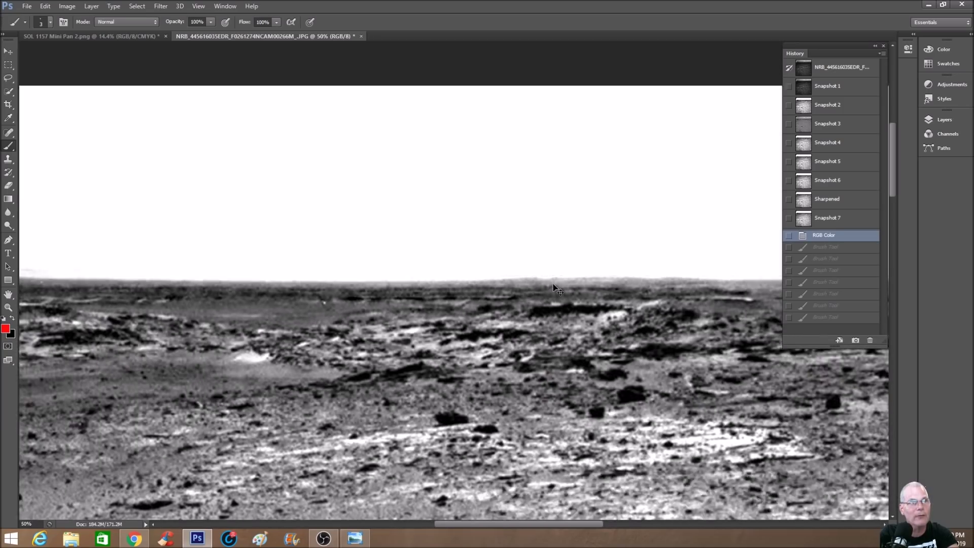
scroll(558, 290, "down", 1)
left_click_drag(580, 525, 691, 521)
scroll(419, 274, "up", 1)
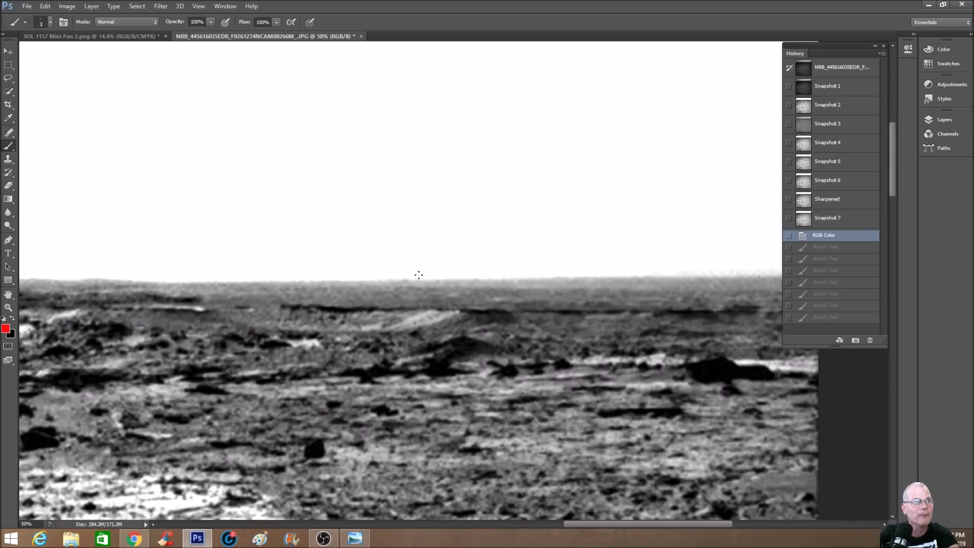
scroll(418, 274, "up", 1)
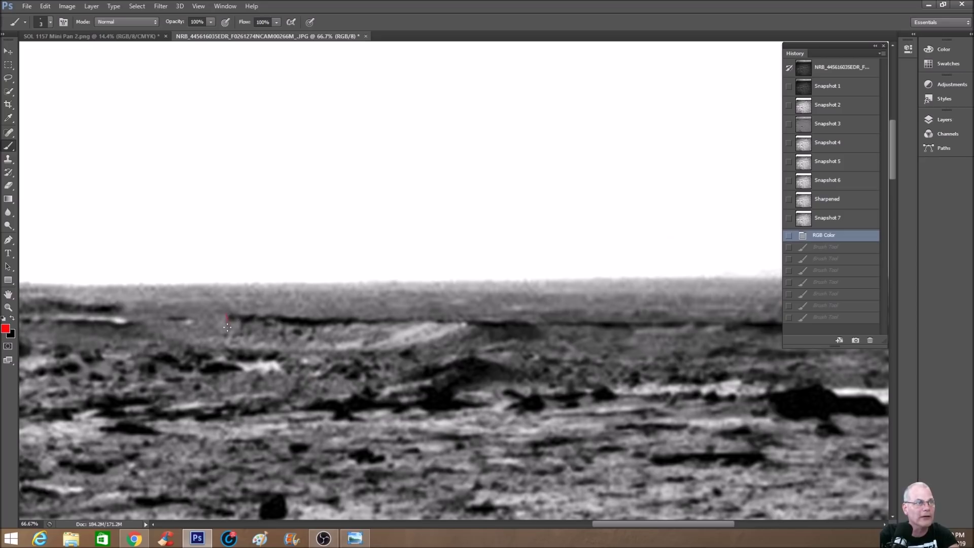
left_click_drag(227, 327, 229, 319)
left_click_drag(299, 315, 312, 315)
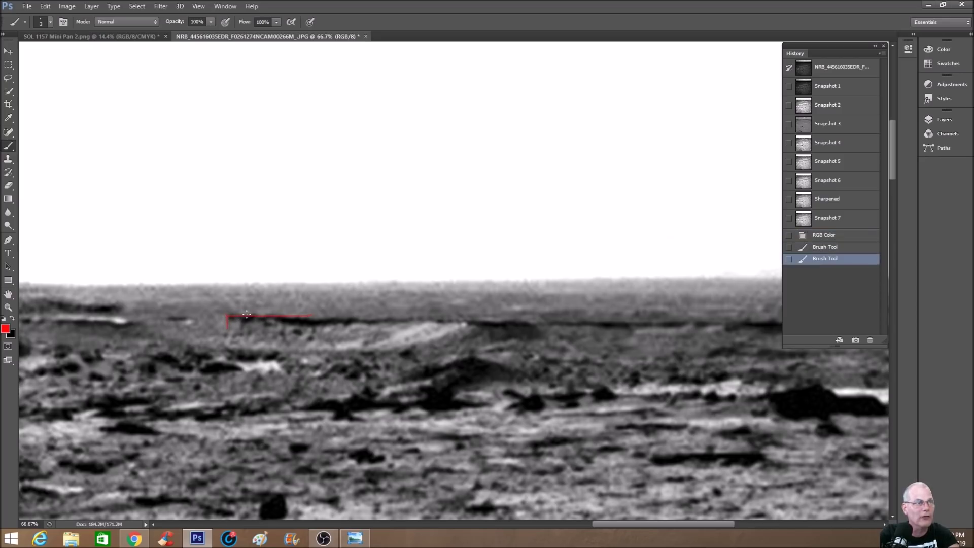
left_click_drag(230, 317, 235, 316)
left_click(239, 332)
key("ctrl+alt+z")
key("ctrl+alt+z")
key("ctrl+alt+z")
key("ctrl+alt+z")
Step: Draw a small red doorway-like outline with side marks at the ledge's left end, and return the history to RGB Color
key("ctrl+1")
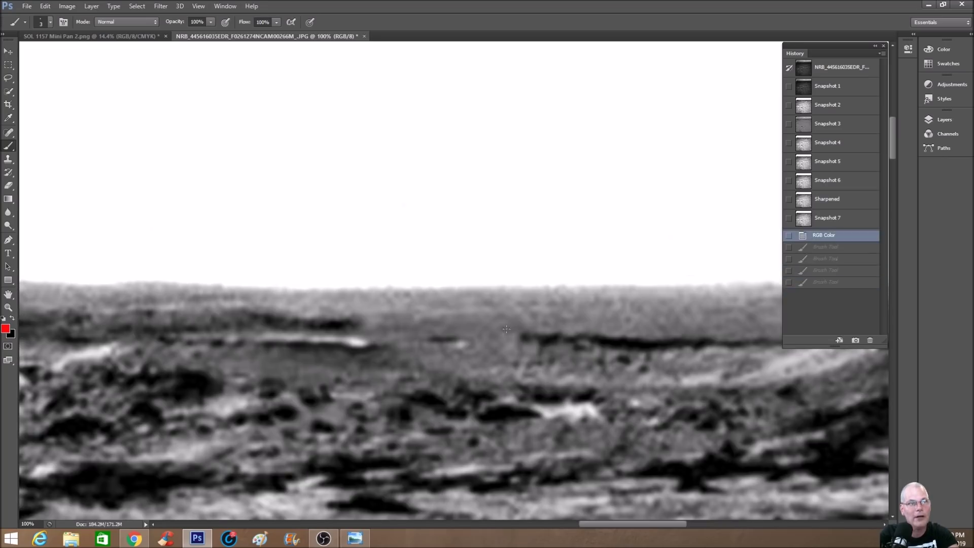
mouse_move(504, 346)
left_mouse_down()
mouse_move(529, 342)
mouse_move(517, 355)
mouse_move(560, 333)
mouse_move(529, 333)
mouse_move(539, 354)
left_mouse_up()
left_click(519, 340)
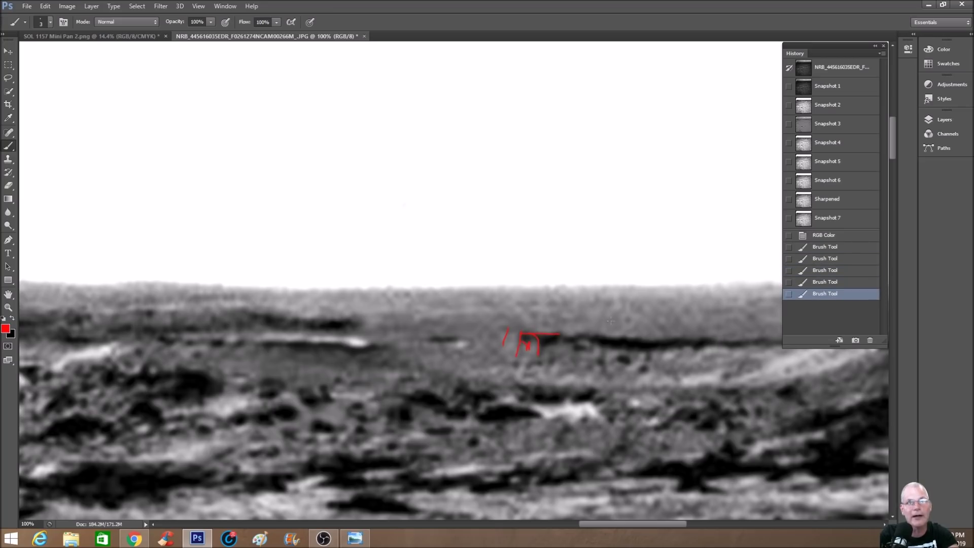
left_click(826, 234)
Step: Outline the ledge's left corner in red at 200% zoom, and restore the unmarked RGB Color state
key("ctrl+plus")
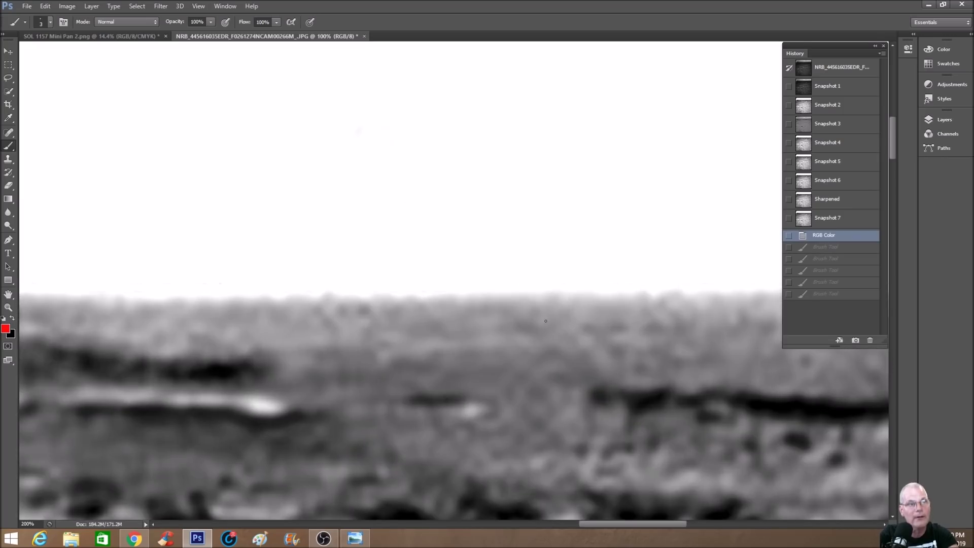
left_click_drag(587, 415, 583, 429)
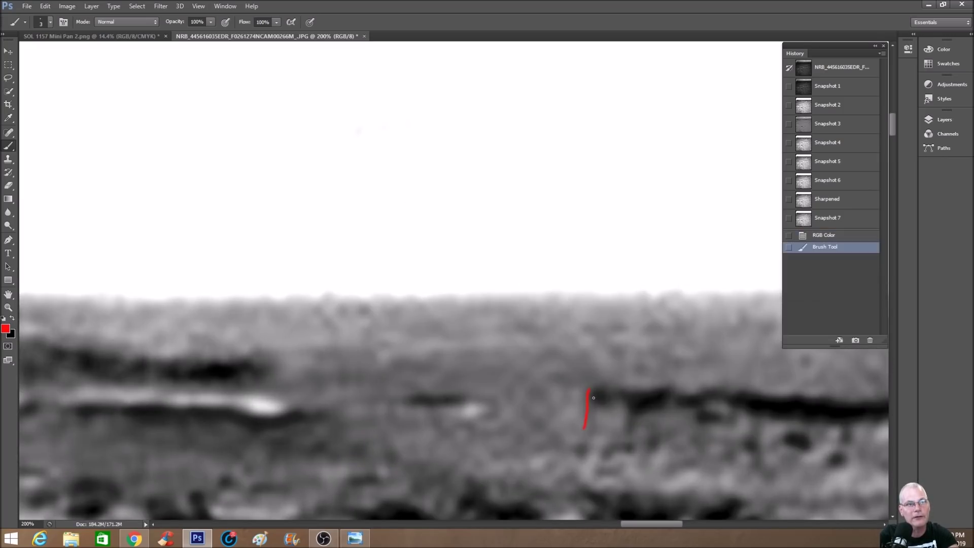
mouse_move(589, 391)
left_mouse_down()
mouse_move(654, 390)
mouse_move(625, 398)
mouse_move(625, 435)
left_mouse_up()
key("ctrl+minus")
left_click(837, 235)
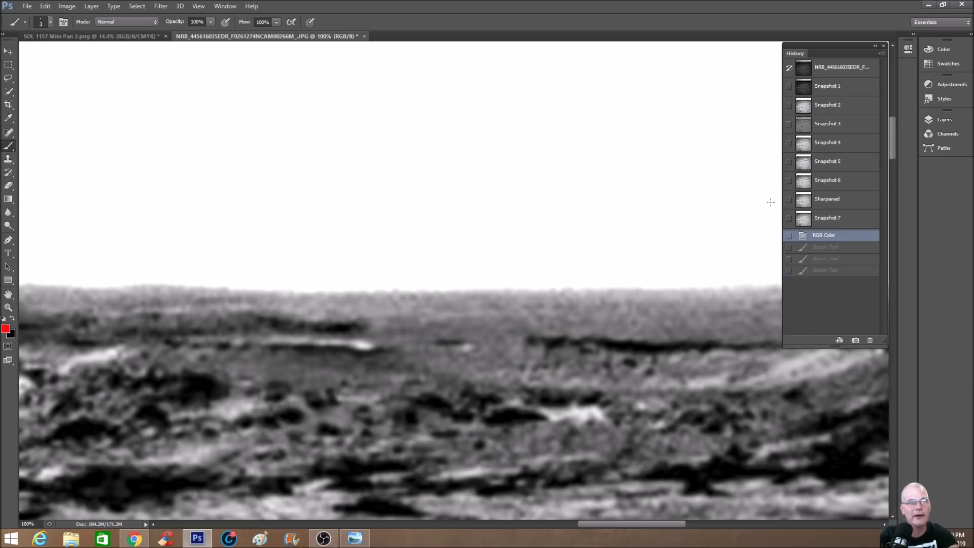
Step: Mark the small feature under the ledge with red brackets and a small circle, and trace a long line along the ledge
left_click_drag(611, 346, 618, 379)
mouse_move(652, 347)
left_mouse_down()
mouse_move(640, 376)
mouse_move(654, 361)
mouse_move(628, 358)
left_mouse_up()
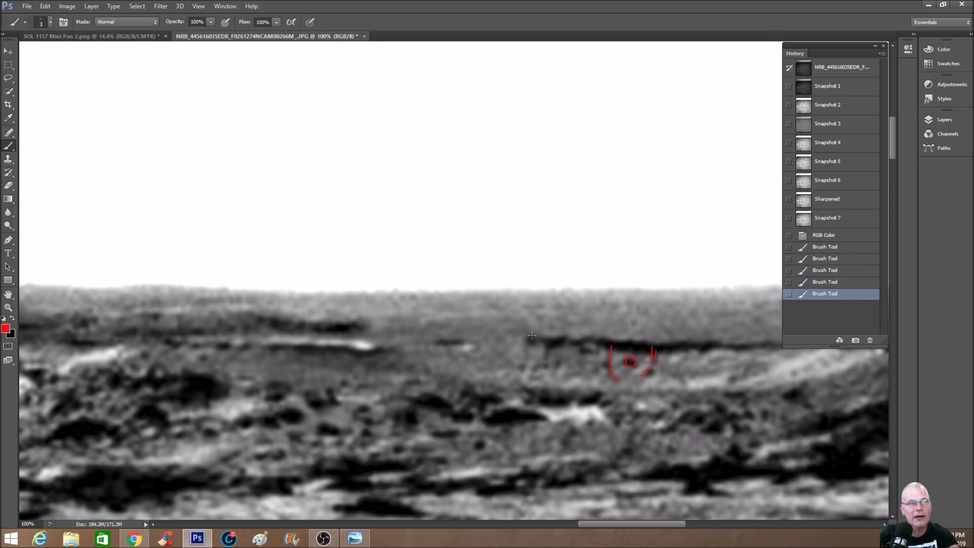
mouse_move(528, 334)
left_mouse_down()
mouse_move(524, 361)
mouse_move(743, 348)
left_mouse_up()
left_click_drag(609, 528, 681, 524)
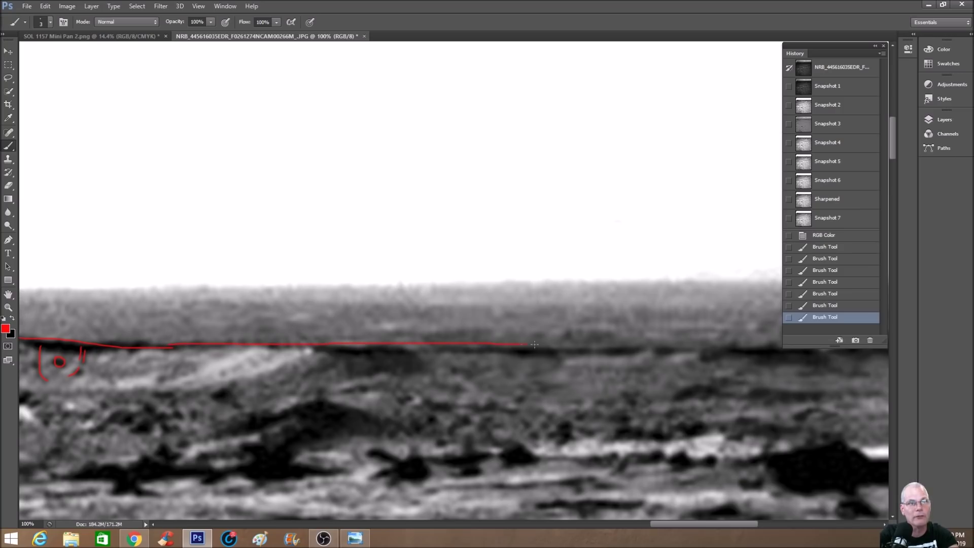
left_click(711, 345, "shift")
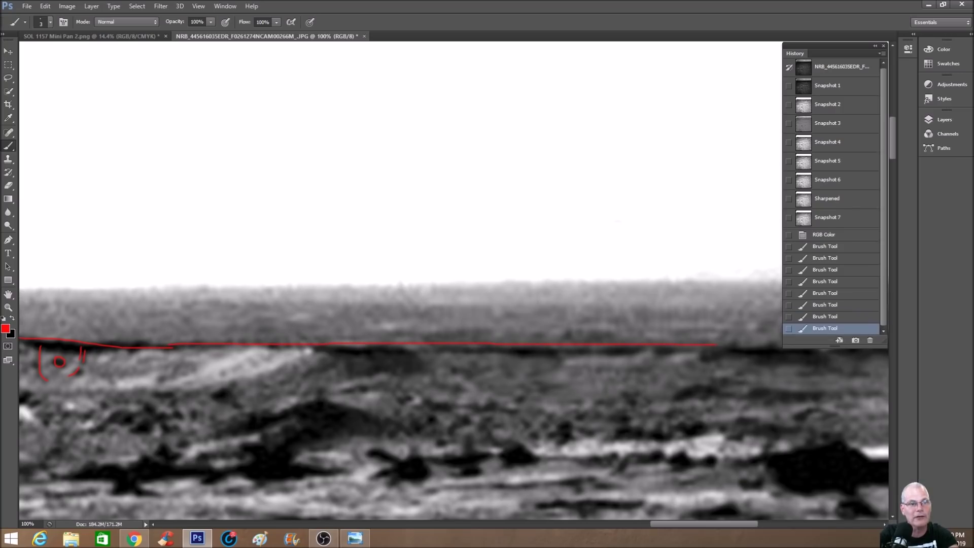
Step: Circle the three neighbouring dark formations in the terrain below the ledge line in red
scroll(669, 451, "down", 2)
mouse_move(367, 364)
left_mouse_down()
mouse_move(351, 409)
mouse_move(414, 461)
mouse_move(443, 429)
mouse_move(410, 379)
mouse_move(375, 367)
left_mouse_up()
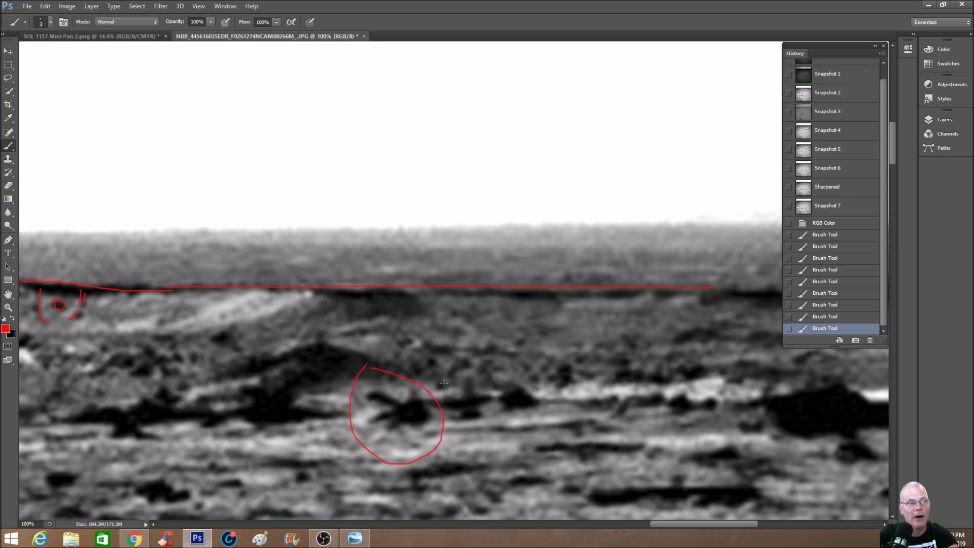
left_click_drag(477, 425, 450, 425)
mouse_move(504, 379)
left_mouse_down()
mouse_move(556, 408)
mouse_move(488, 425)
left_mouse_up()
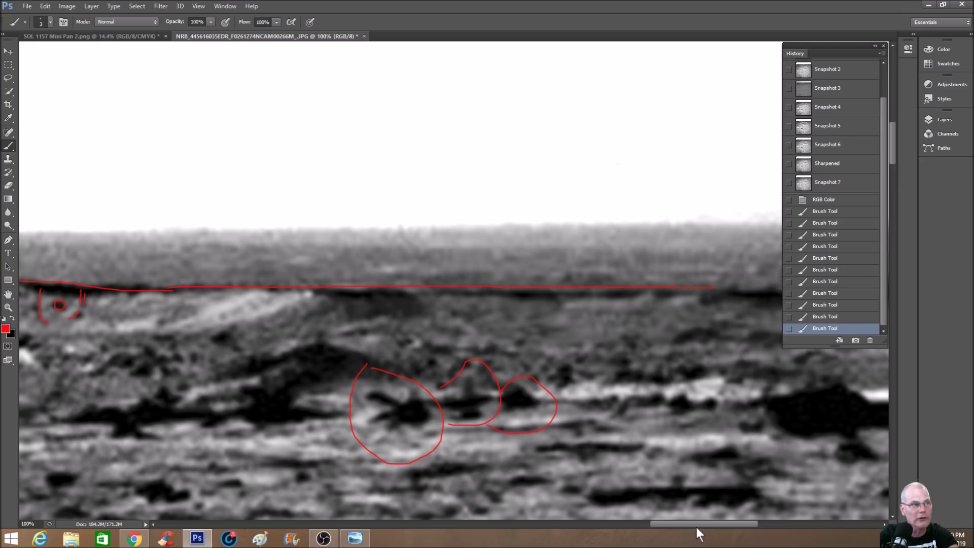
Step: Outline the dark recess directly beneath the ledge line, and draw red arrows pointing at the three circled dark formations
scroll(677, 494, "left", 5)
key("ctrl+plus")
left_click_drag(692, 522, 723, 522)
scroll(506, 313, "down", 2)
mouse_move(303, 252)
left_mouse_down()
mouse_move(477, 330)
mouse_move(242, 242)
left_mouse_up()
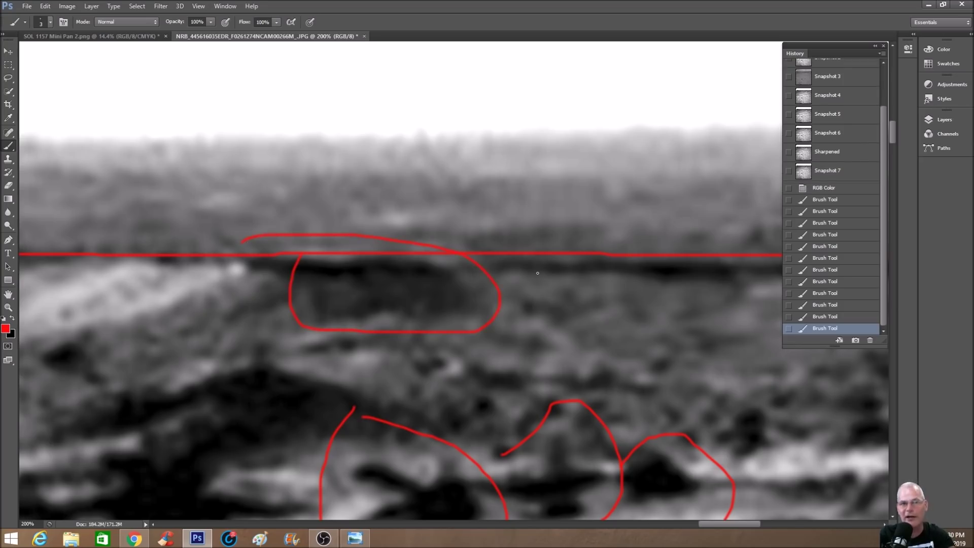
scroll(537, 273, "down", 3)
left_click_drag(473, 302, 466, 320)
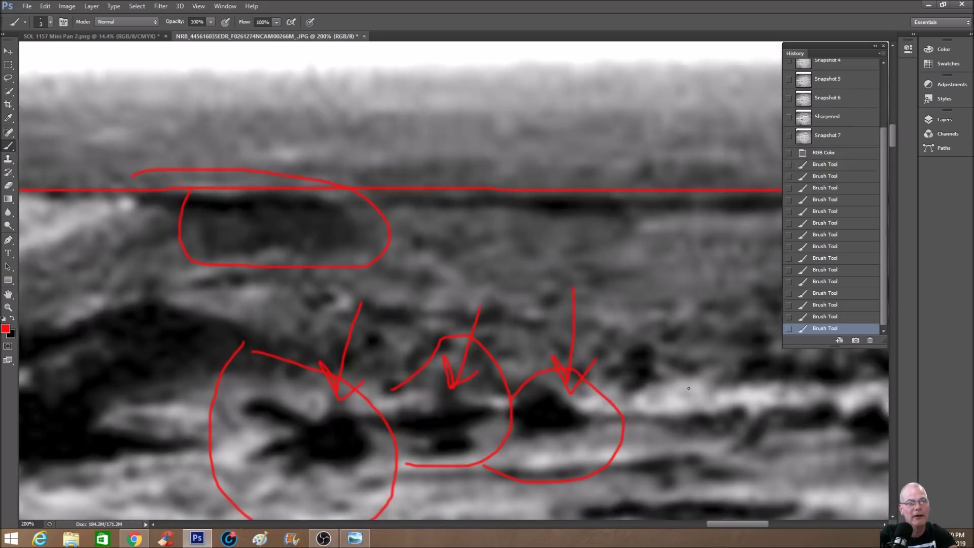
Step: Circle the two wide dark formations left of the arrowed ones in red, and review the markings at 66.7% zoom
scroll(587, 260, "down", 2)
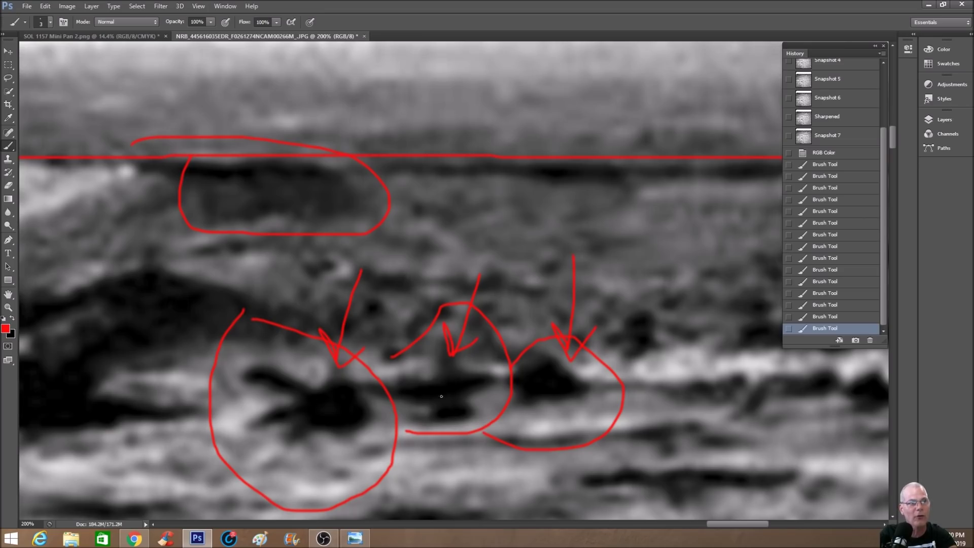
scroll(691, 399, "down", 8)
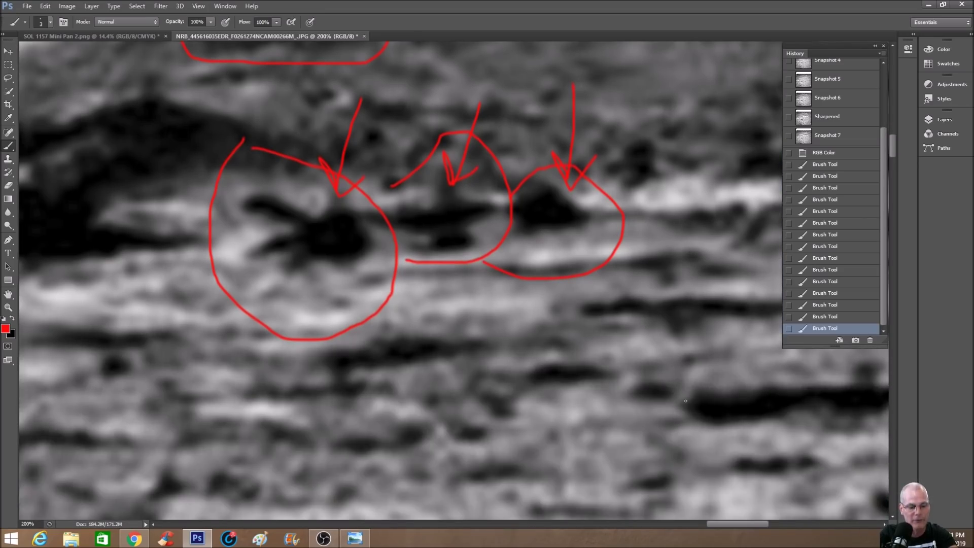
scroll(690, 403, "down", 1)
scroll(690, 406, "down", 1)
left_click_drag(658, 527, 637, 525)
key("ctrl+plus")
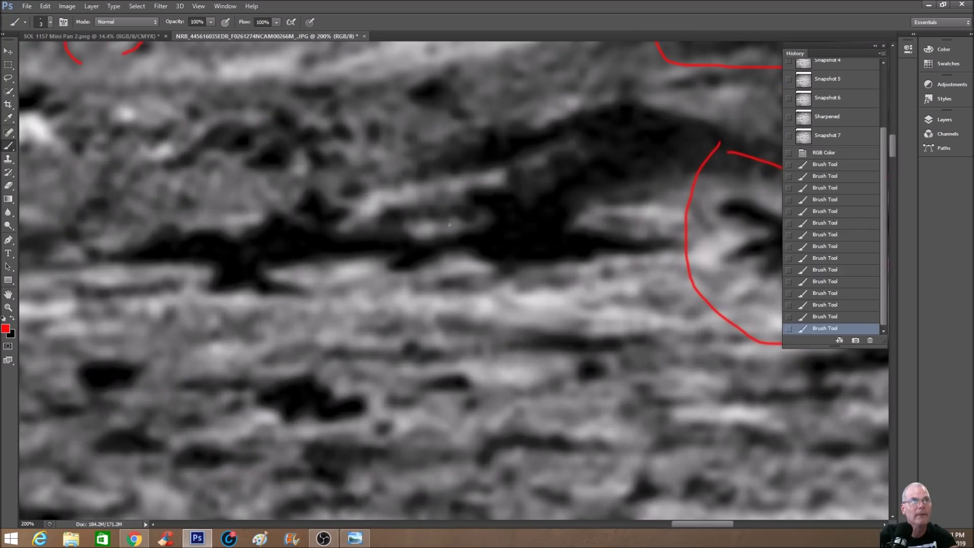
mouse_move(525, 158)
left_mouse_down()
mouse_move(451, 201)
mouse_move(389, 244)
mouse_move(395, 292)
mouse_move(550, 282)
mouse_move(666, 253)
mouse_move(631, 200)
mouse_move(578, 159)
mouse_move(526, 157)
left_mouse_up()
mouse_move(260, 191)
left_mouse_down()
mouse_move(108, 232)
mouse_move(134, 277)
mouse_move(184, 299)
mouse_move(285, 305)
mouse_move(416, 243)
mouse_move(387, 211)
mouse_move(262, 193)
left_mouse_up()
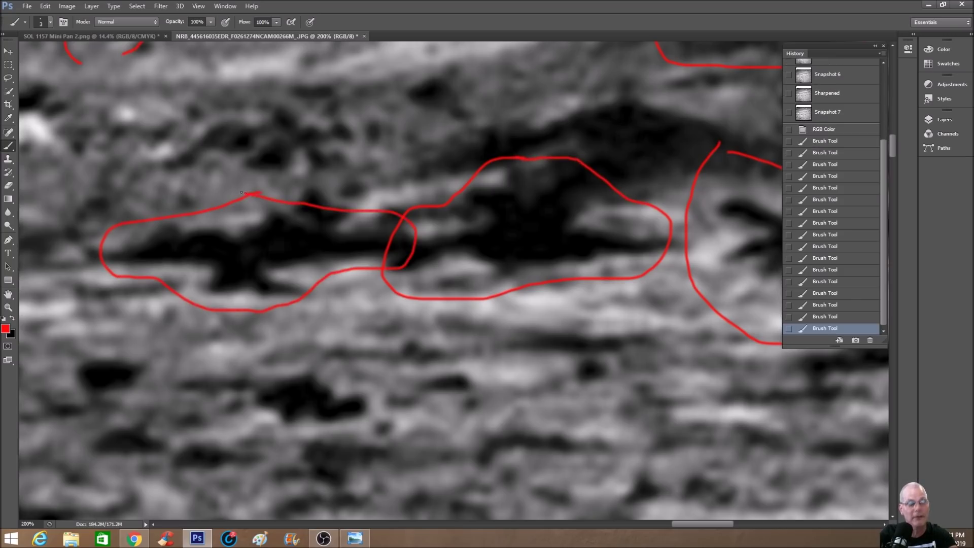
key("ctrl+minus")
key("ctrl+minus")
key("ctrl+minus")
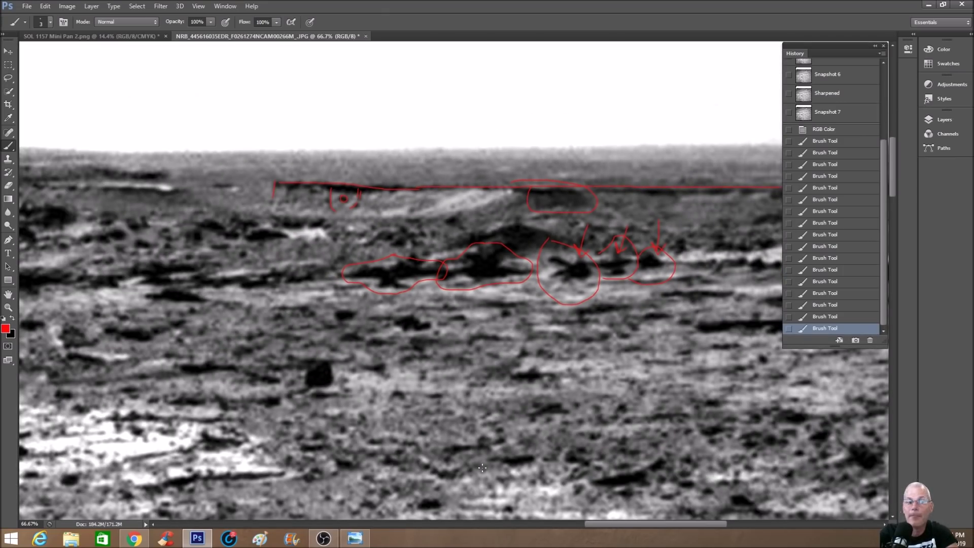
Step: Trace a long red line just below the horizon in the image's left part, with an angular inset under its right half
left_click_drag(634, 525, 351, 528)
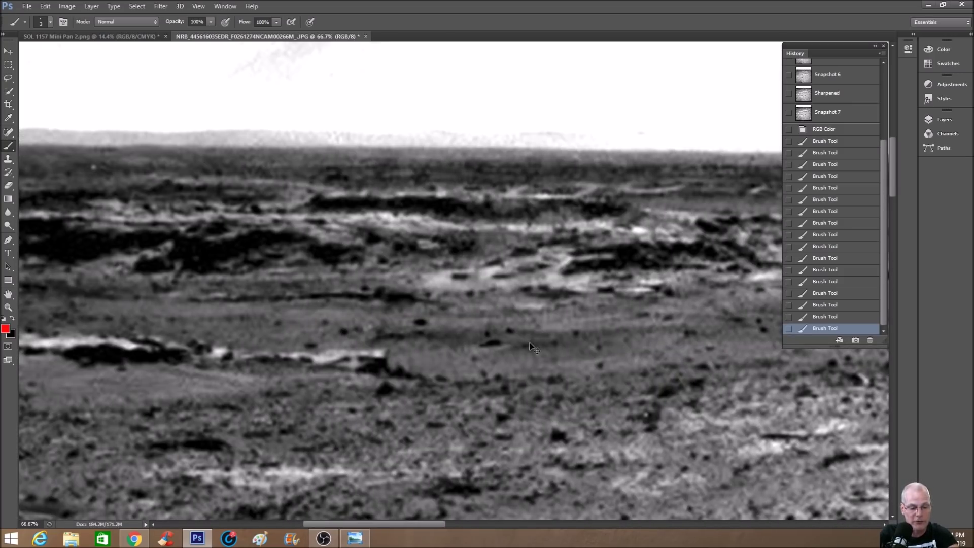
key("ctrl+plus")
left_click_drag(403, 522, 452, 518)
scroll(194, 187, "up", 5)
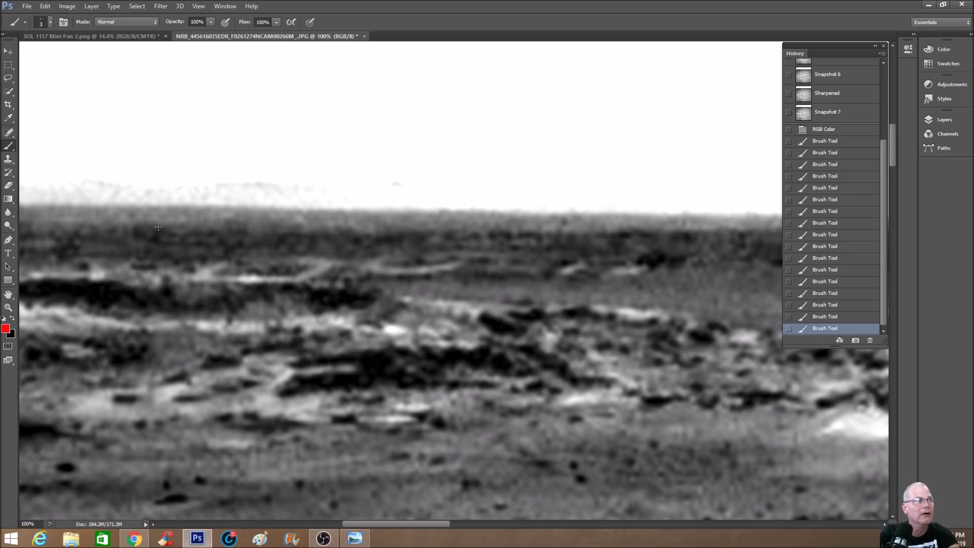
mouse_move(158, 226)
left_mouse_down()
mouse_move(361, 242)
mouse_move(417, 233)
left_mouse_up()
left_click_drag(557, 231, 632, 229)
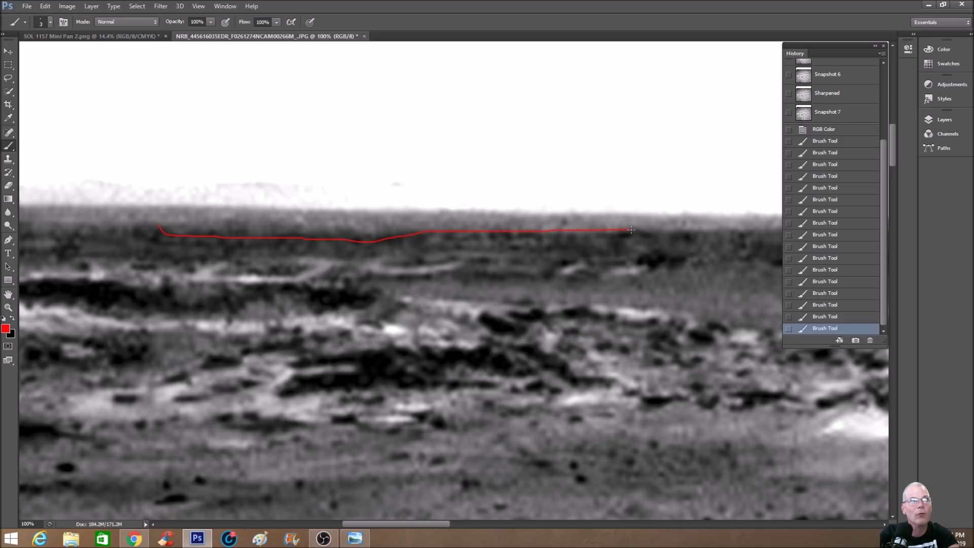
mouse_move(432, 232)
left_mouse_down()
mouse_move(421, 248)
mouse_move(585, 248)
left_mouse_up()
left_click(420, 252)
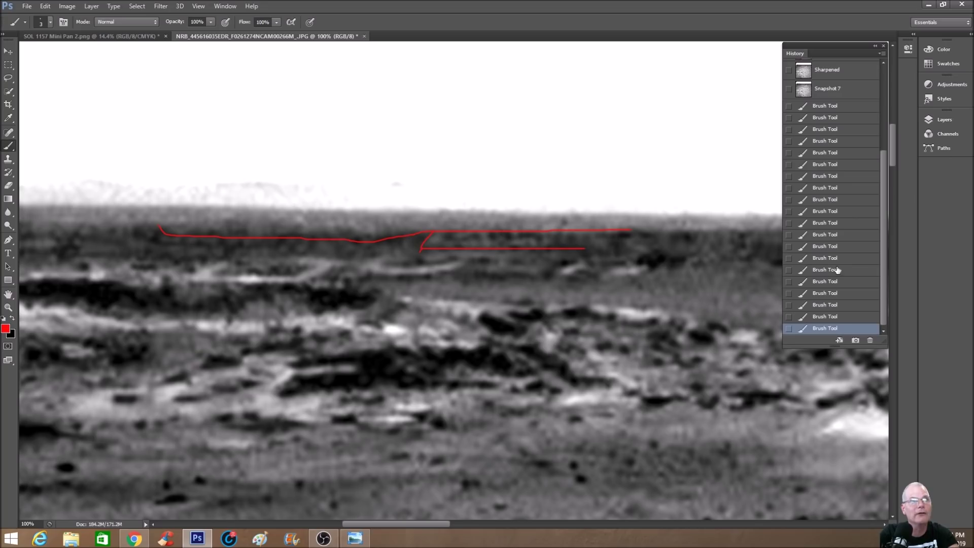
Step: Undo the stray stroke and draw nested curved red outlines around the light crescent shape below the traced line
key("ctrl+z")
mouse_move(403, 236)
left_mouse_down()
mouse_move(404, 248)
mouse_move(447, 260)
left_mouse_up()
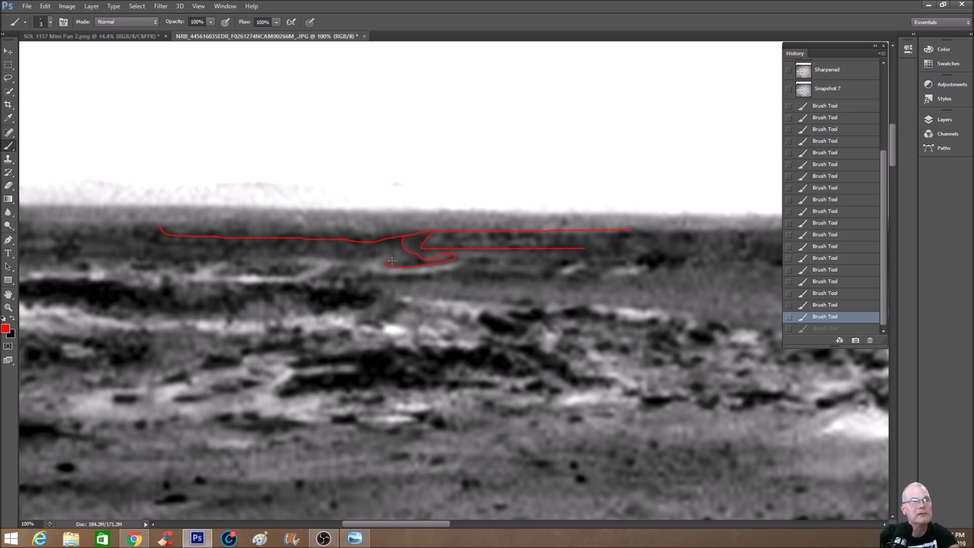
left_click_drag(416, 260, 417, 280)
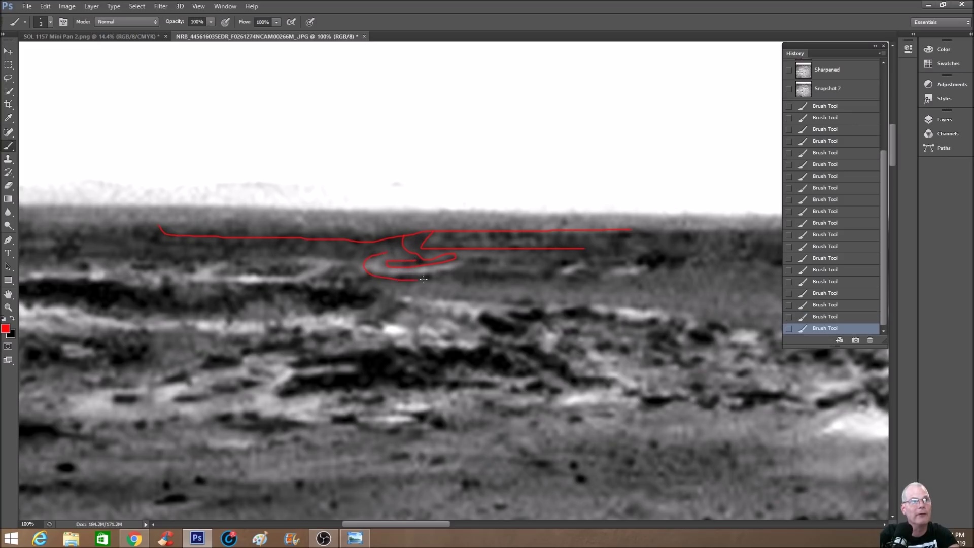
left_click_drag(470, 261, 472, 259)
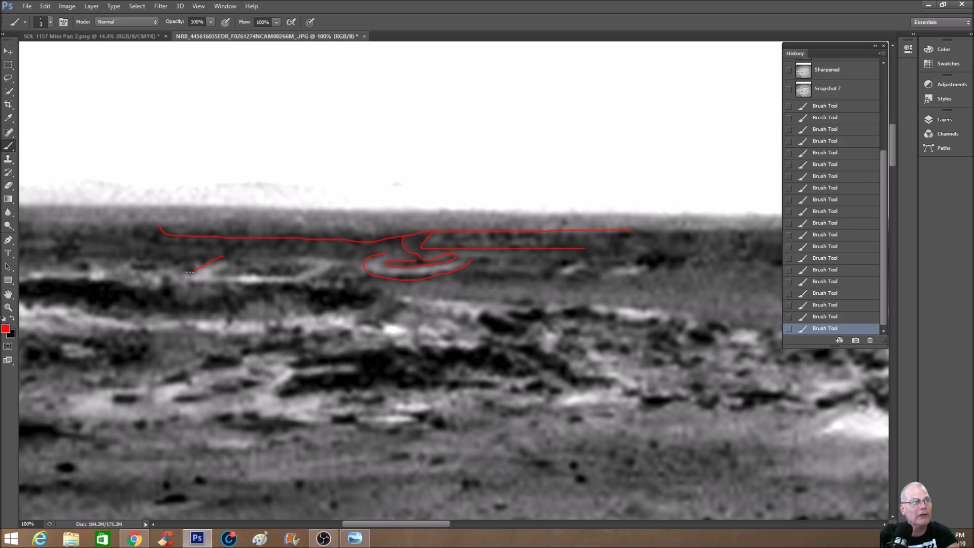
Step: Outline the bright angular basin left of the crescent with nested red lines, redoing the inner edge
mouse_move(204, 282)
left_mouse_down()
mouse_move(302, 284)
mouse_move(329, 264)
left_mouse_up()
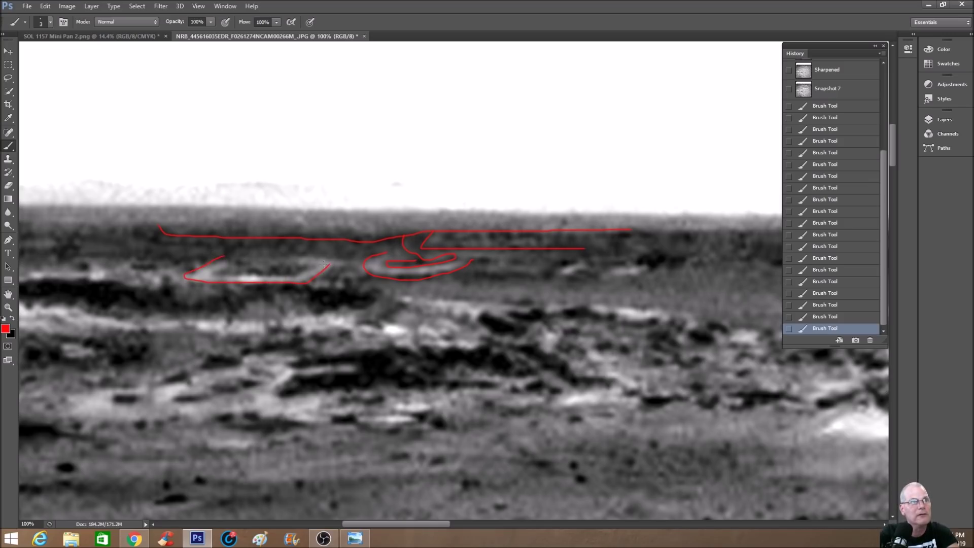
left_click_drag(298, 275, 263, 271)
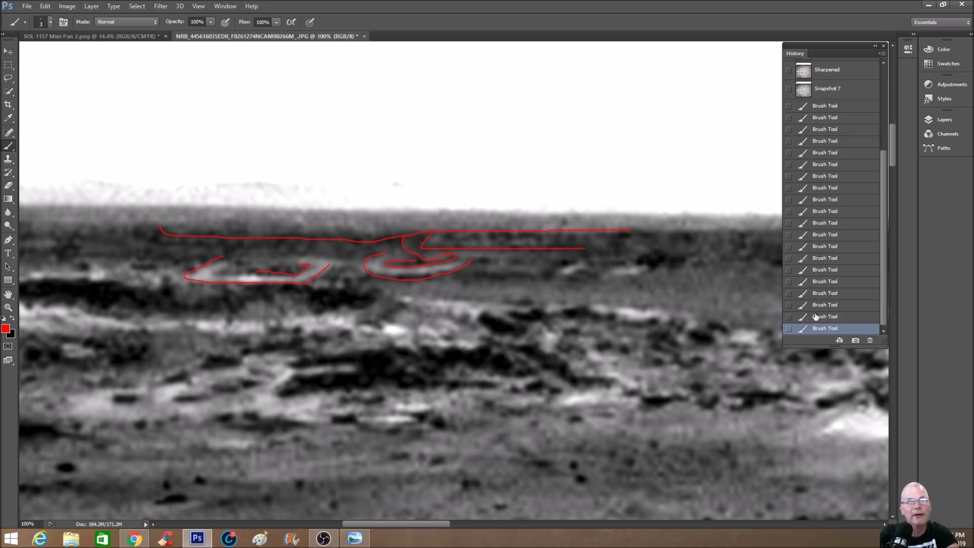
key("ctrl+z")
mouse_move(228, 265)
left_mouse_down()
mouse_move(206, 273)
mouse_move(290, 278)
mouse_move(305, 267)
mouse_move(298, 258)
mouse_move(322, 266)
left_mouse_up()
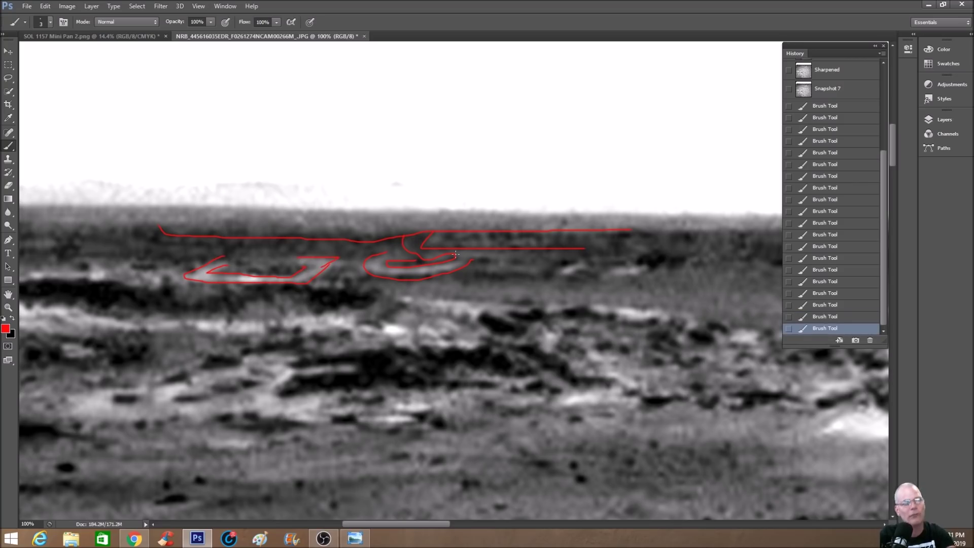
Step: Draw two nested arched red outlines around the small dark opening below the horizon, left of the angular basin
key("ctrl+minus")
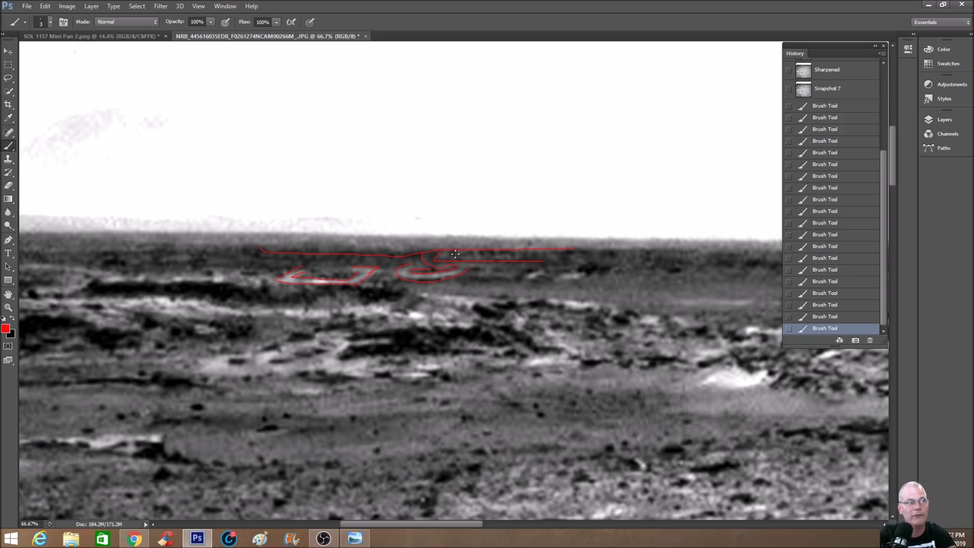
left_click_drag(452, 525, 395, 524)
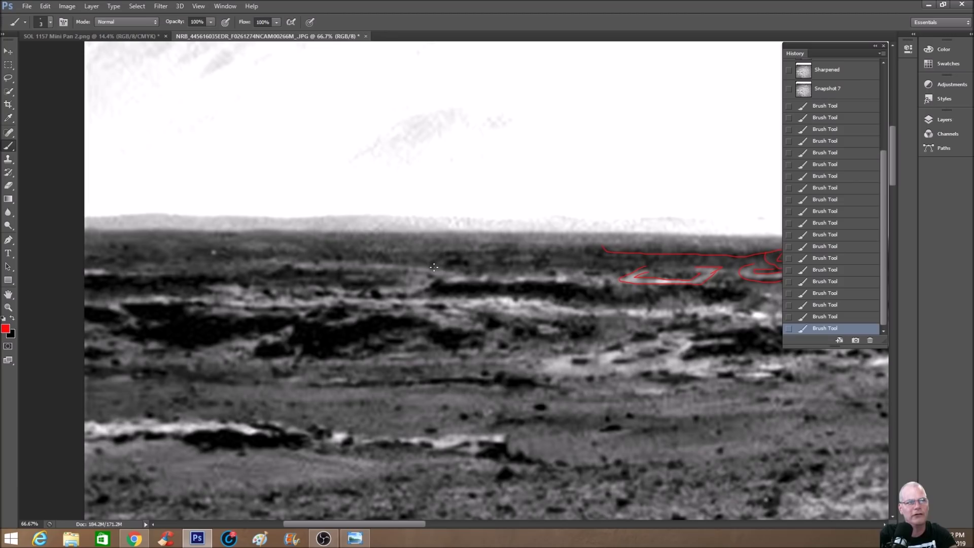
key("ctrl+plus")
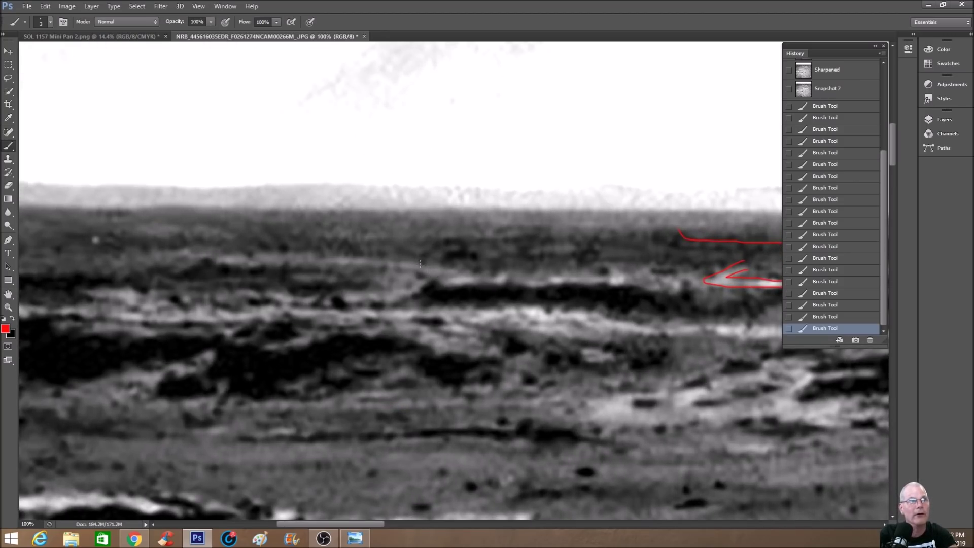
mouse_move(423, 253)
left_mouse_down()
mouse_move(445, 244)
mouse_move(502, 249)
mouse_move(500, 276)
left_mouse_up()
mouse_move(449, 252)
left_mouse_down()
mouse_move(441, 266)
mouse_move(475, 252)
mouse_move(476, 266)
left_mouse_up()
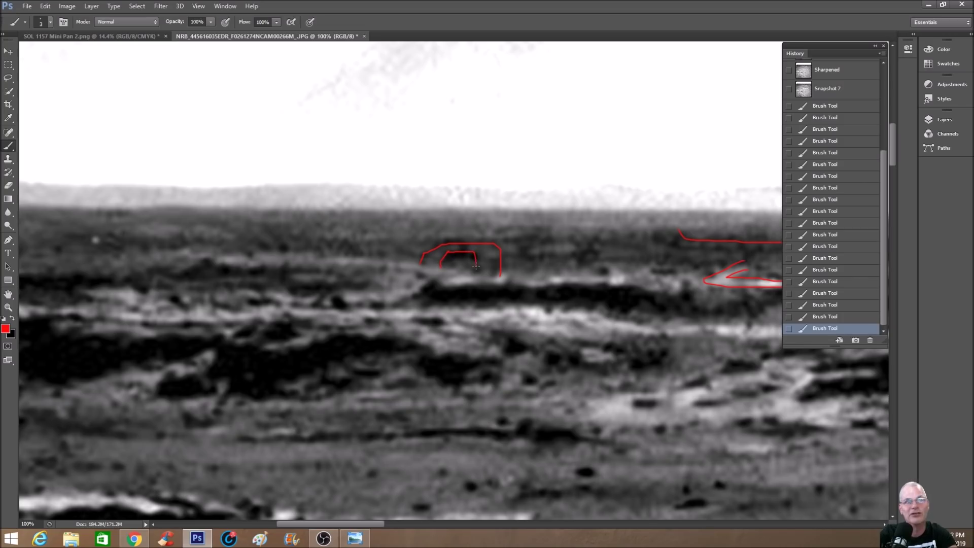
Step: Clear the red markings by reverting the image to Snapshot 7, and convert it to RGB Color
key("ctrl+minus")
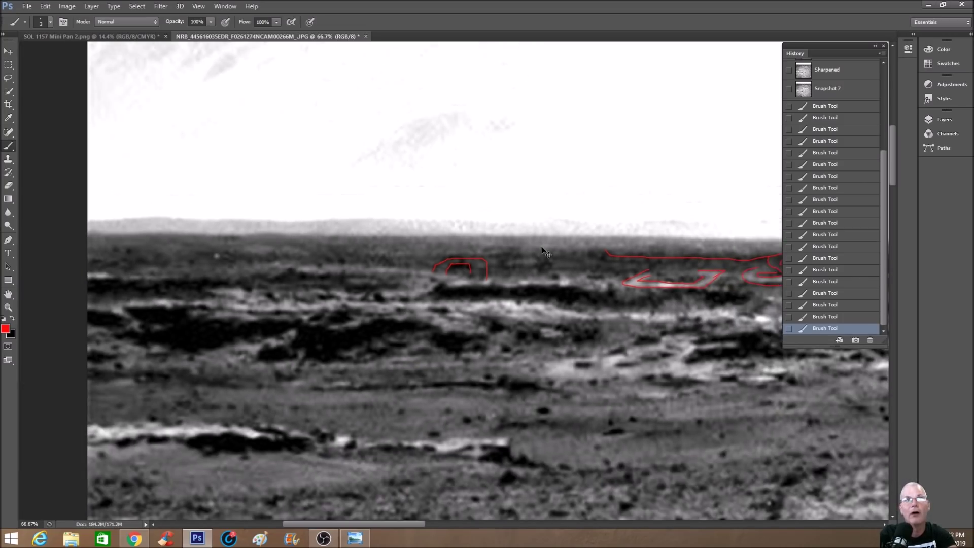
scroll(850, 121, "up", 2)
scroll(851, 120, "up", 1)
left_click(847, 164)
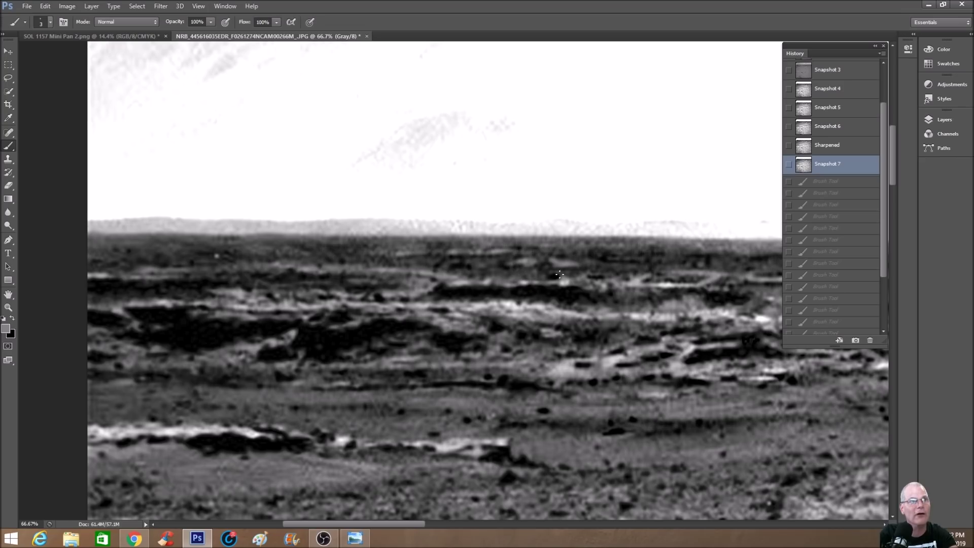
key("ctrl+minus")
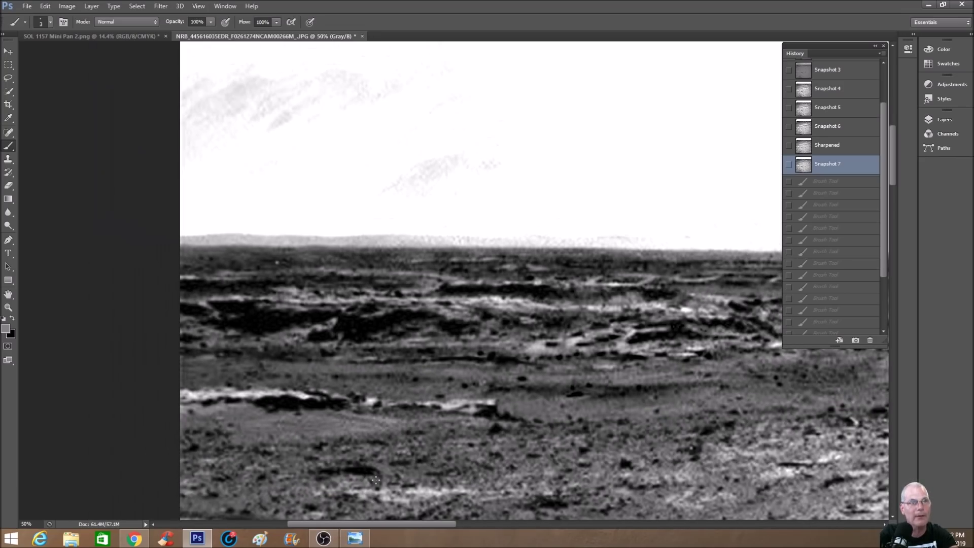
key("ctrl+plus")
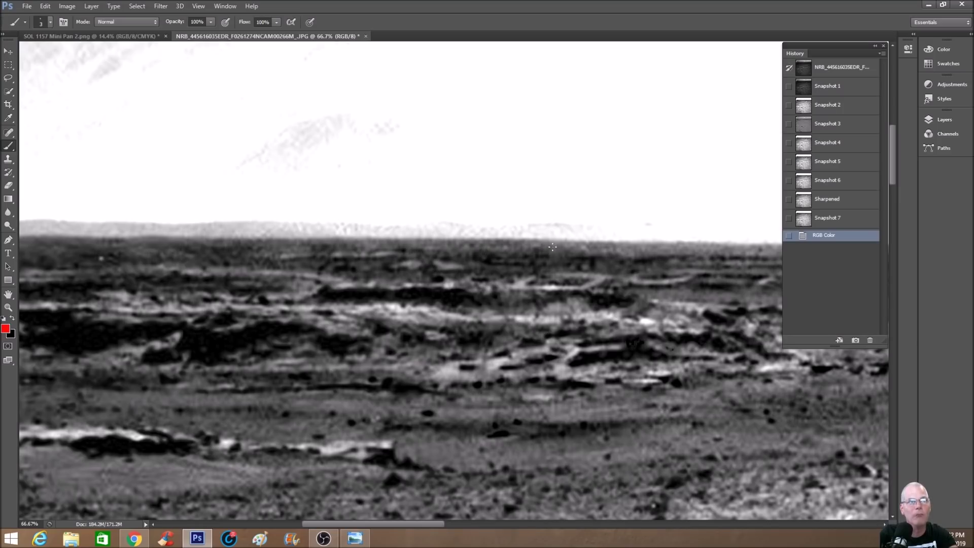
Step: Draw two red arrows down to the horizon and box the thin light strip beneath the right arrow
mouse_move(274, 187)
left_mouse_down()
mouse_move(271, 229)
mouse_move(293, 216)
left_mouse_up()
left_click_drag(349, 182, 348, 239)
mouse_move(330, 219)
left_mouse_down()
mouse_move(348, 236)
mouse_move(365, 208)
left_mouse_up()
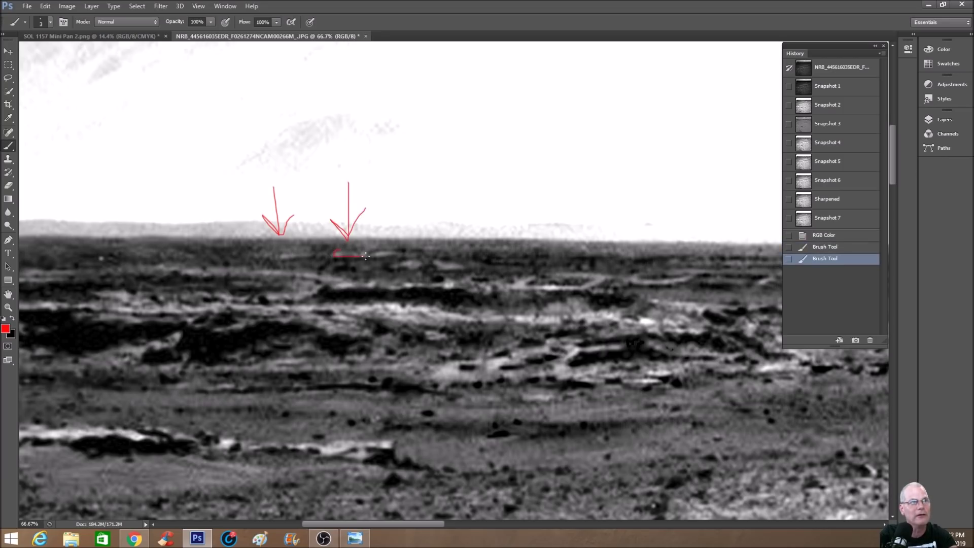
left_click_drag(345, 249, 336, 249)
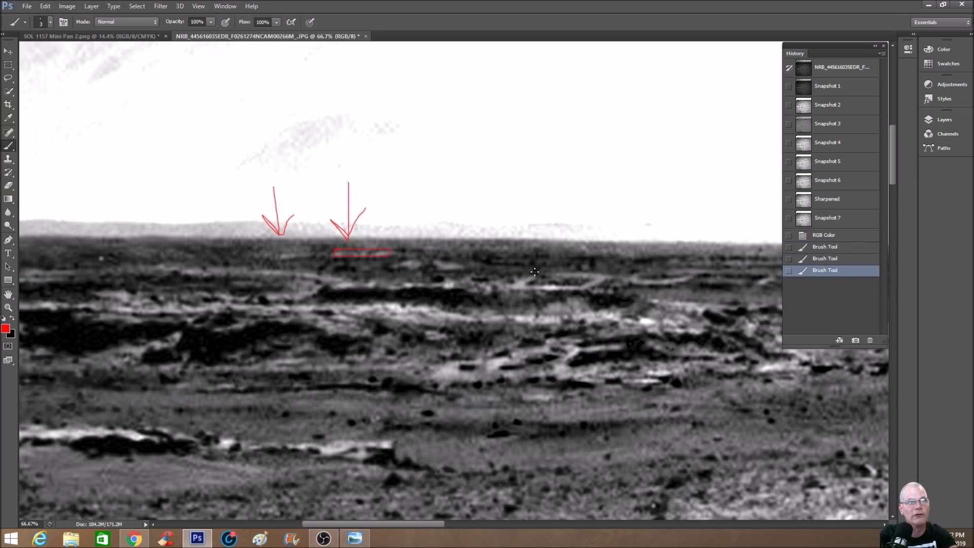
Step: Outline the bright angular basin below the horizon in red, and clear all brush strokes back to the RGB Color state
mouse_move(525, 277)
left_mouse_down()
mouse_move(585, 290)
mouse_move(602, 277)
mouse_move(557, 270)
mouse_move(590, 277)
mouse_move(538, 277)
left_mouse_up()
left_click_drag(412, 525, 428, 522)
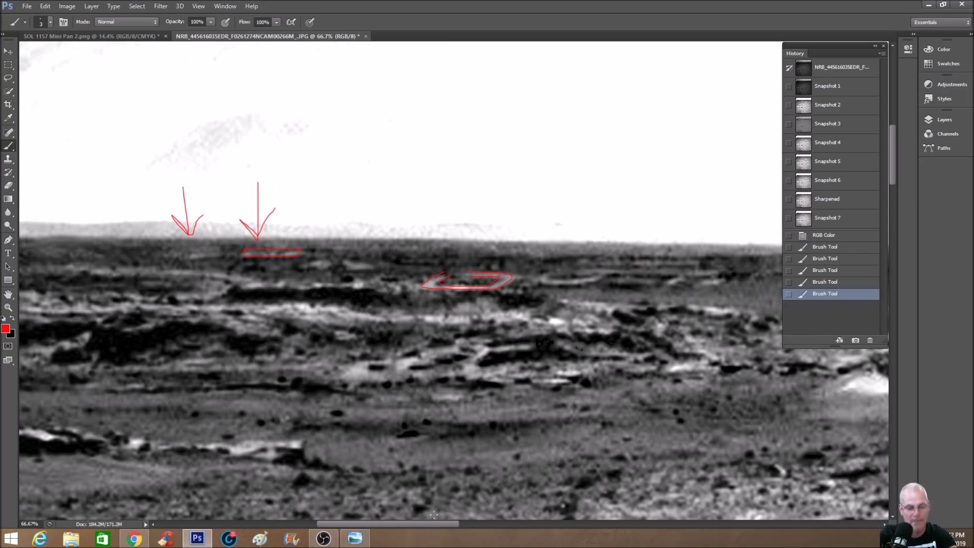
left_click(848, 235)
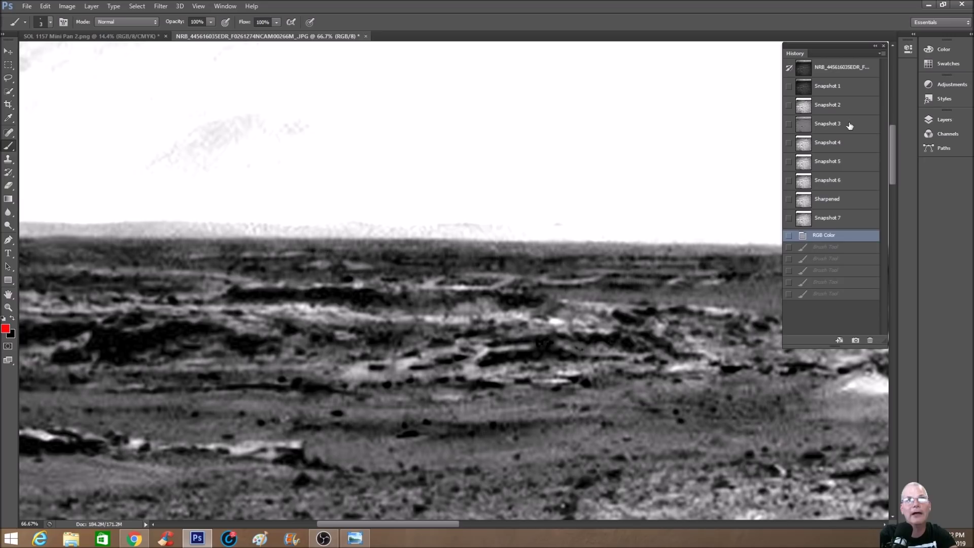
Step: Circle the angular basin in the enhanced image and again in dark Snapshot 1, and return to Snapshot 7
mouse_move(436, 253)
left_mouse_down()
mouse_move(414, 258)
mouse_move(408, 308)
mouse_move(466, 319)
mouse_move(516, 299)
mouse_move(521, 258)
mouse_move(452, 242)
mouse_move(422, 251)
left_mouse_up()
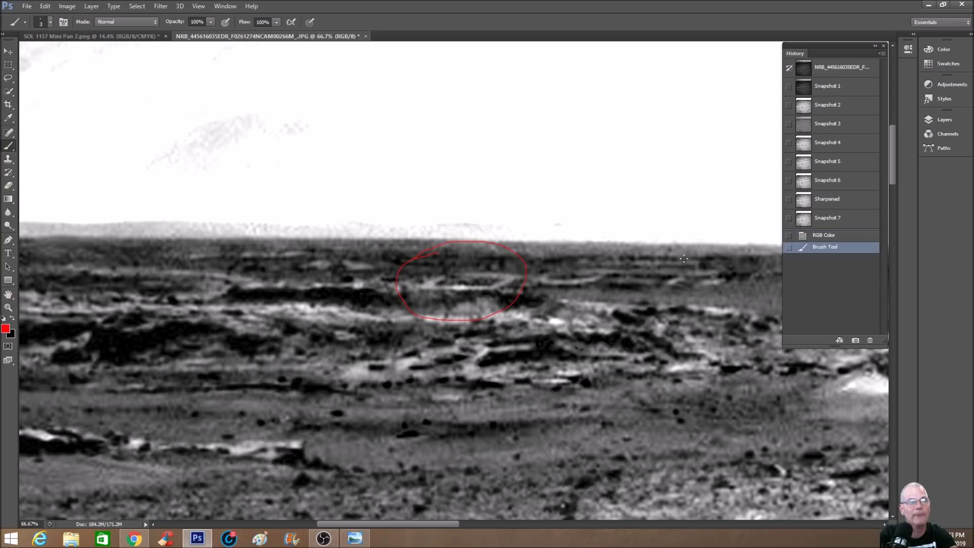
left_click(835, 90)
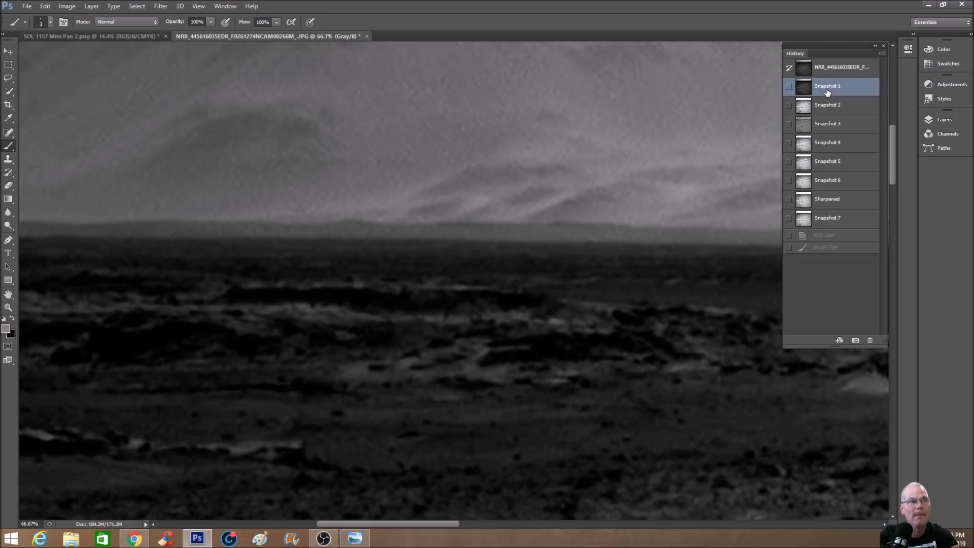
mouse_move(449, 249)
left_mouse_down()
mouse_move(414, 263)
mouse_move(415, 290)
mouse_move(447, 313)
mouse_move(519, 304)
mouse_move(519, 255)
mouse_move(445, 249)
left_mouse_up()
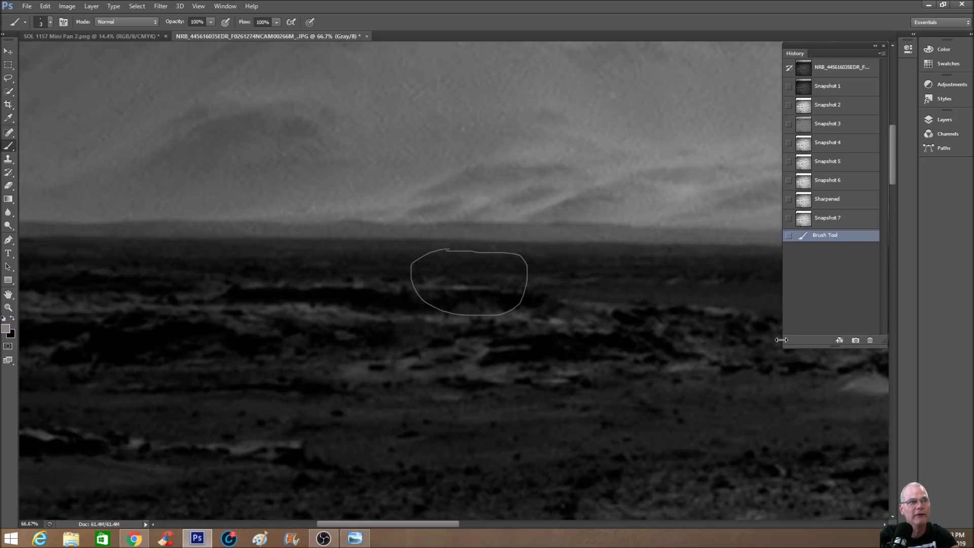
left_click(838, 226)
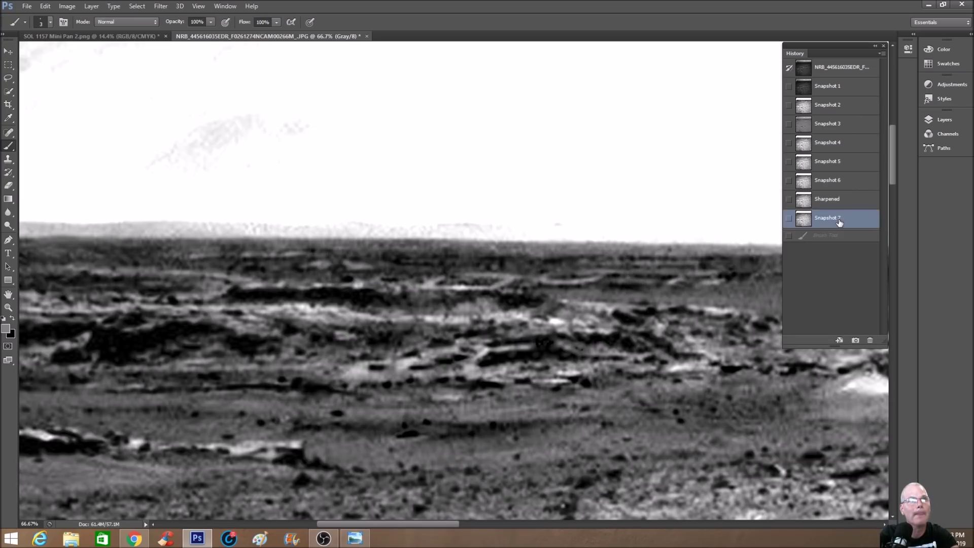
Step: On Snapshot 1, draw two arrows to the area just below the horizon and outline the angular basin with nested lines
left_click(861, 90)
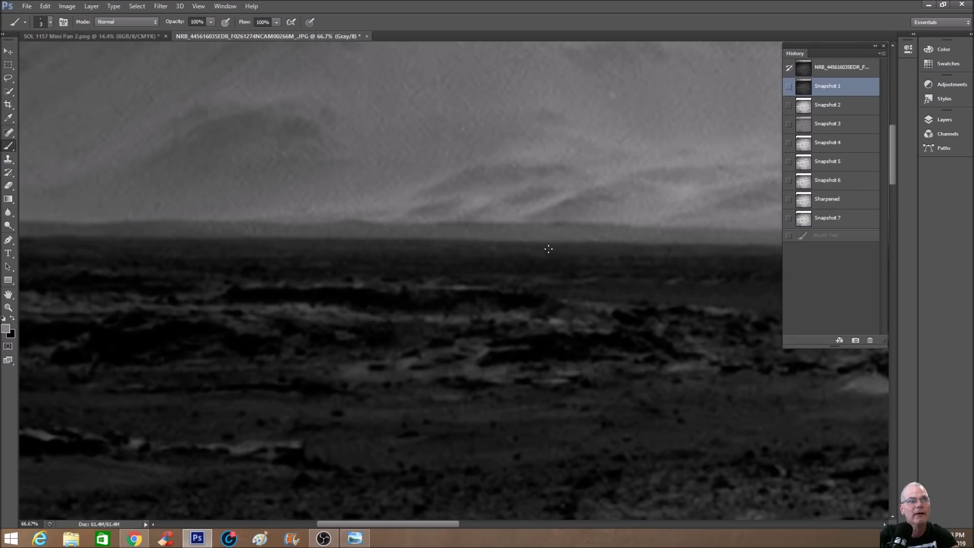
mouse_move(548, 203)
left_mouse_down()
mouse_move(488, 265)
mouse_move(492, 233)
mouse_move(490, 257)
mouse_move(517, 254)
left_mouse_up()
mouse_move(613, 224)
left_mouse_down()
mouse_move(586, 250)
mouse_move(586, 224)
mouse_move(587, 253)
mouse_move(627, 247)
left_mouse_up()
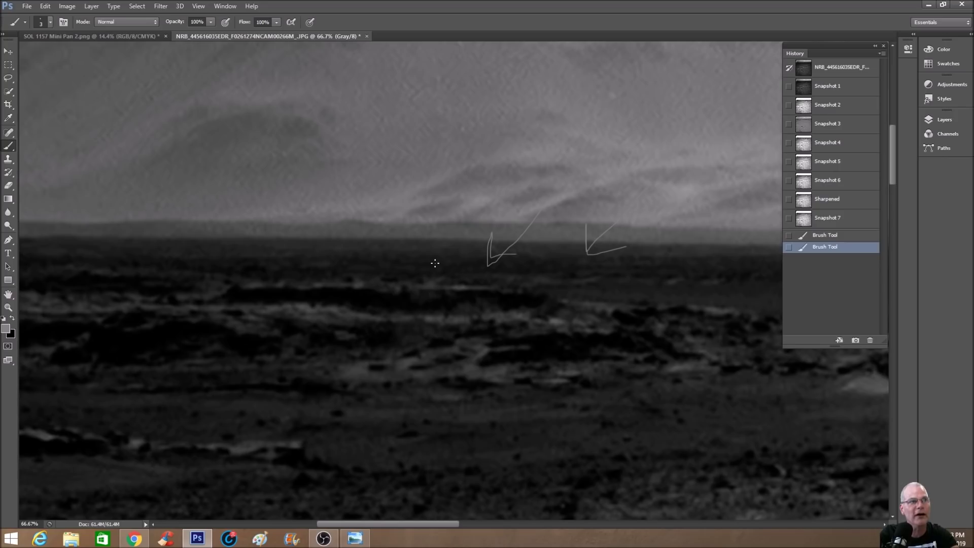
left_click(447, 271)
mouse_move(440, 274)
left_mouse_down()
mouse_move(422, 284)
mouse_move(506, 289)
mouse_move(517, 274)
mouse_move(481, 285)
mouse_move(447, 276)
left_mouse_up()
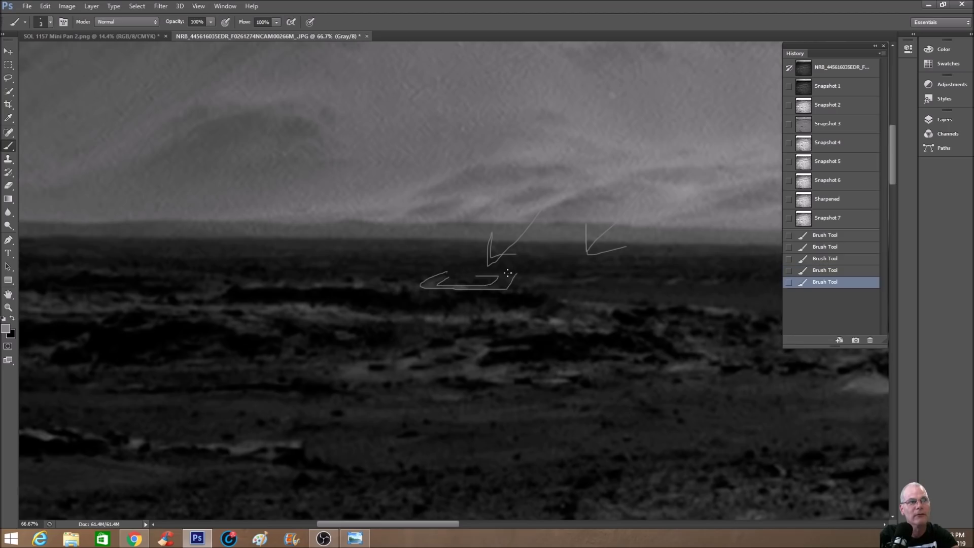
Step: Compare the basin area near the horizon between Snapshot 7 and Snapshot 1
left_click(833, 219)
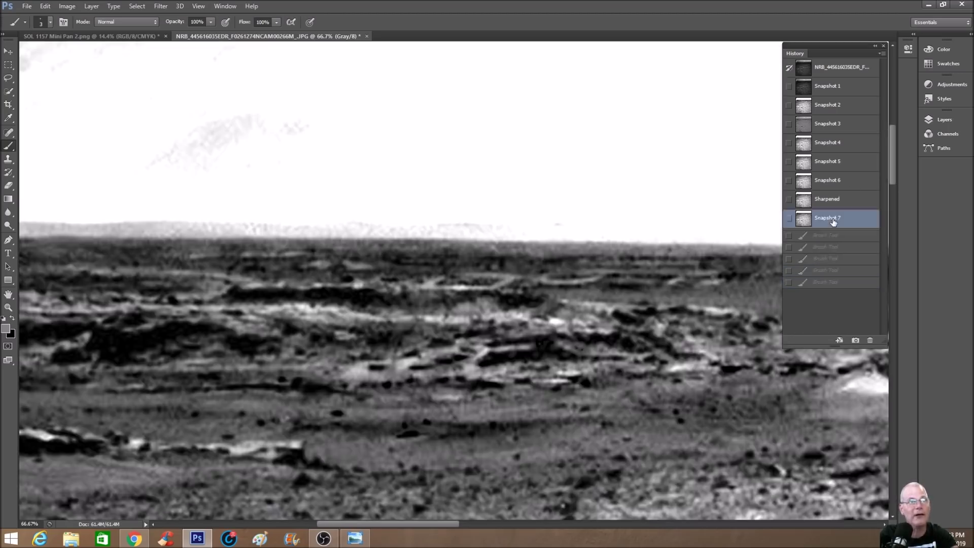
left_click(851, 90)
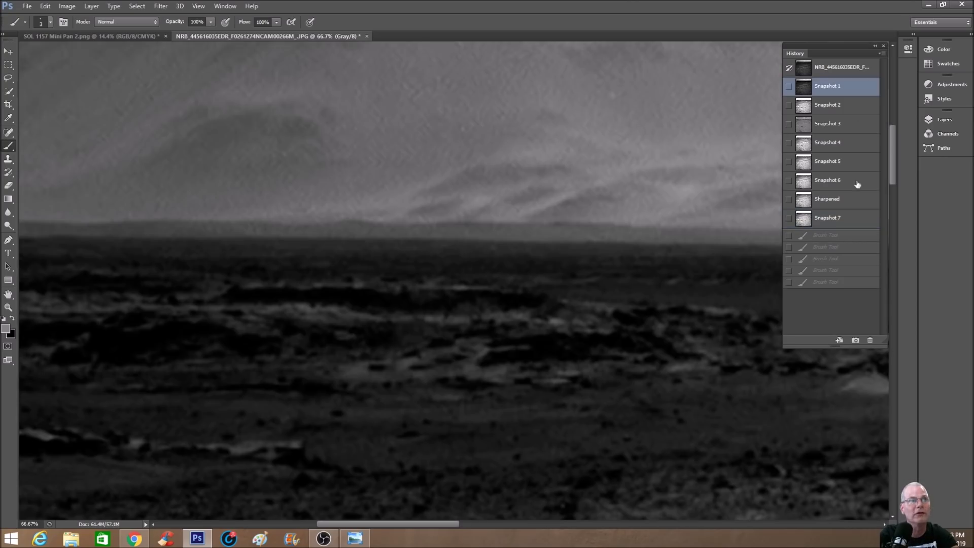
left_click(854, 218)
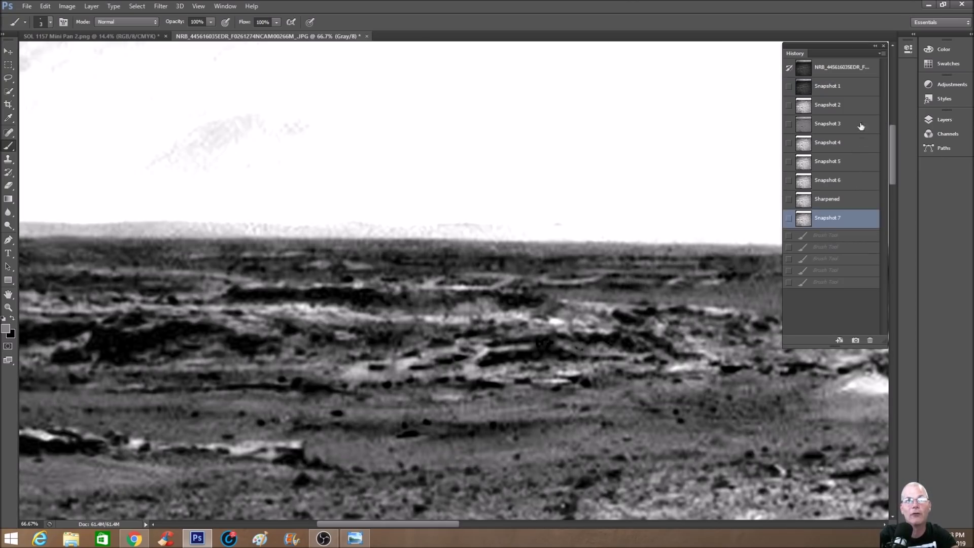
left_click(855, 89)
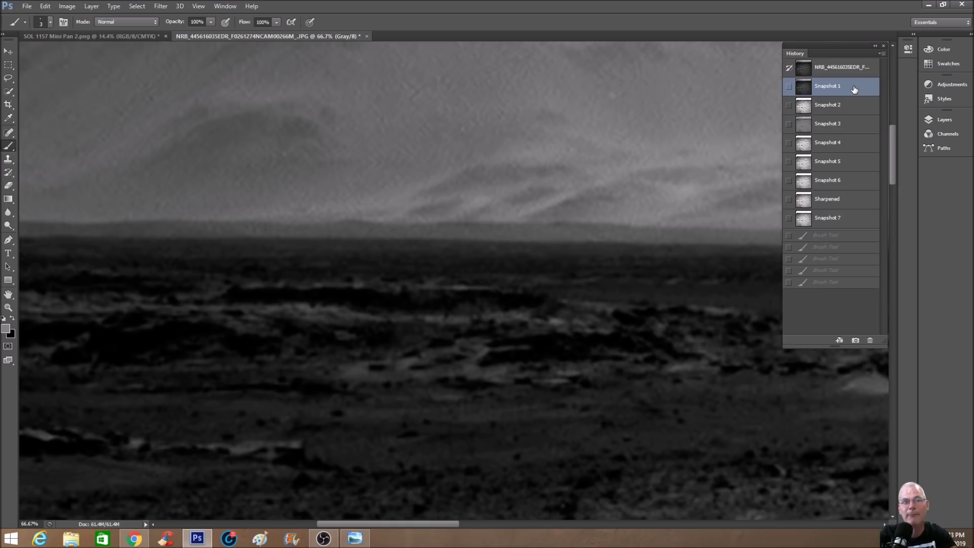
Step: Restore Snapshot 7 and convert the image to RGB Color mode
left_click(816, 223)
left_click(68, 6)
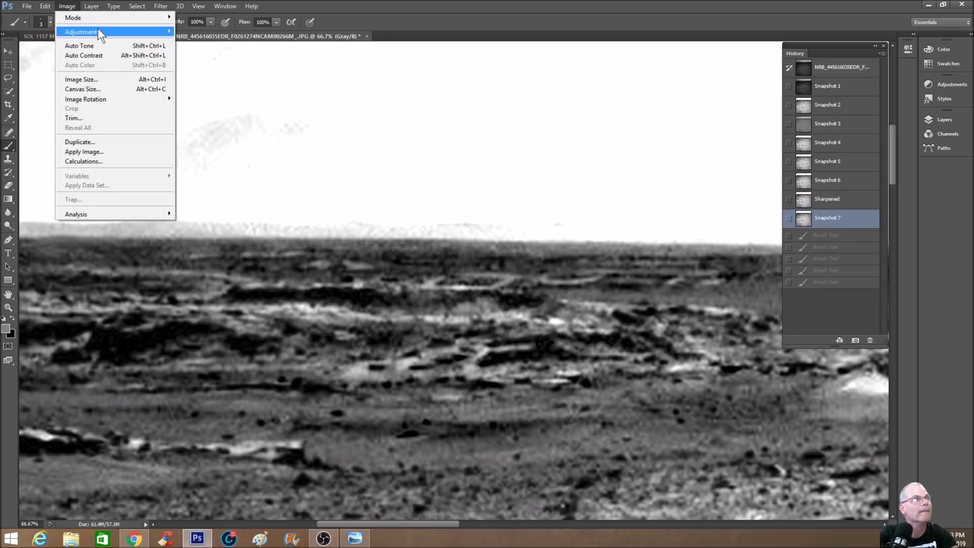
mouse_move(140, 17)
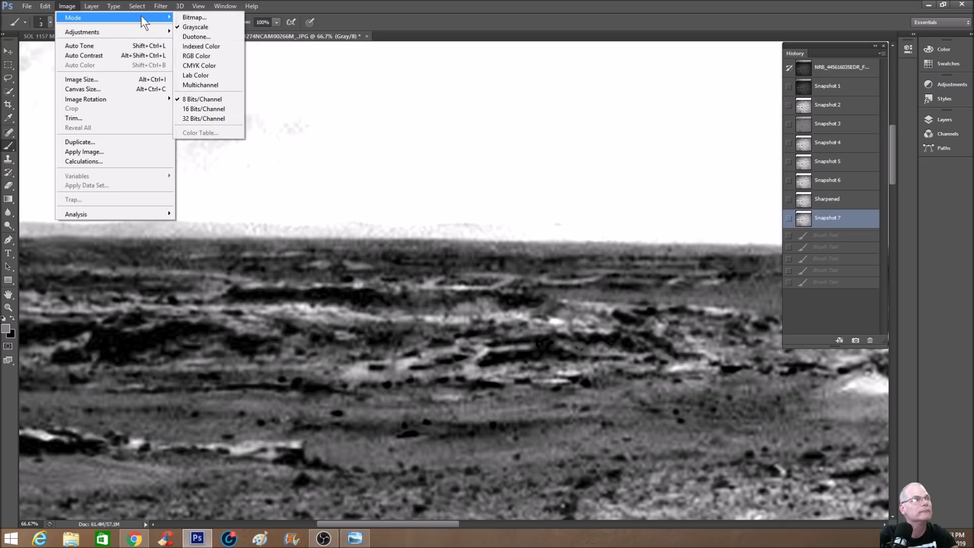
left_click(208, 56)
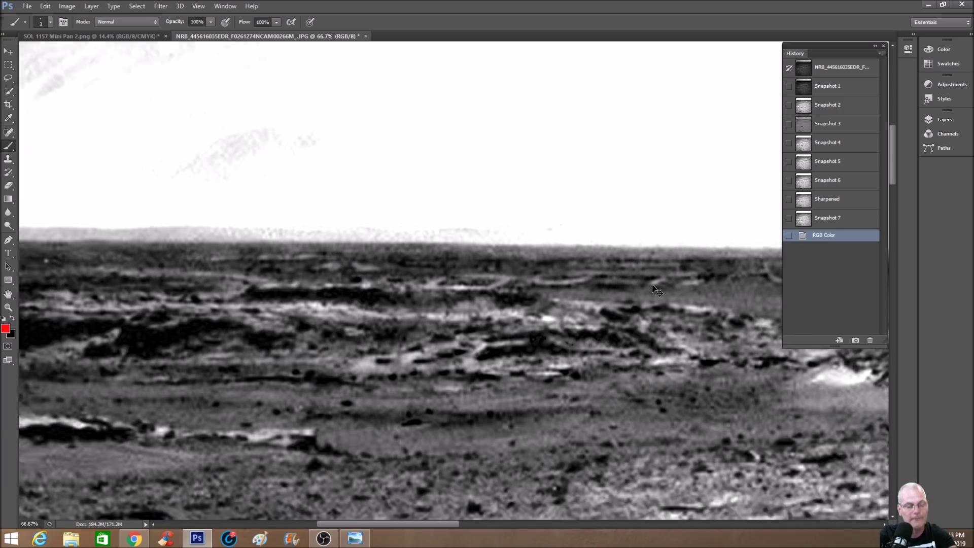
Step: Outline the light flat basin right of the crescent with nested red lines, and trace the small basin to its upper left
key("ctrl+minus")
left_click_drag(449, 525, 552, 533)
key("ctrl+plus")
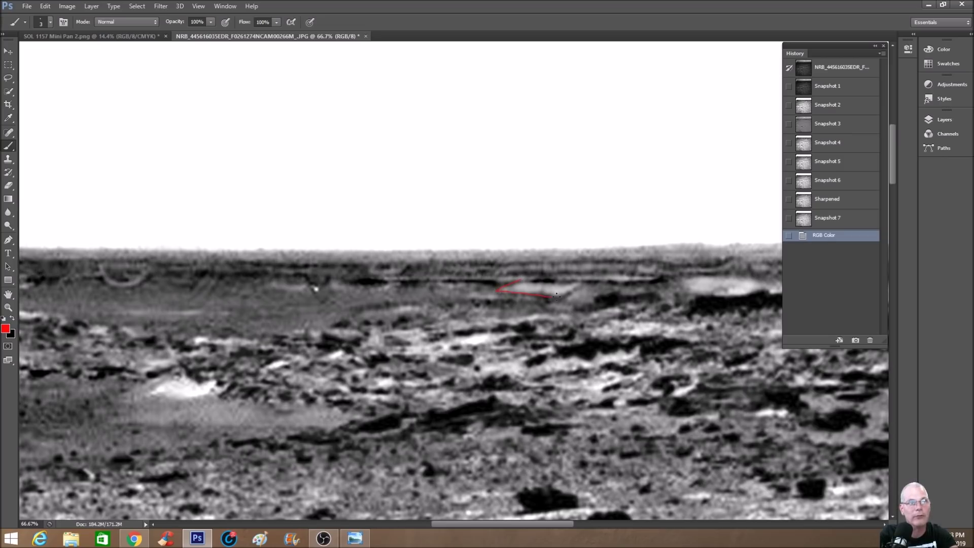
left_click_drag(580, 282, 581, 282)
left_click_drag(469, 294, 515, 302)
left_click_drag(594, 287, 567, 300)
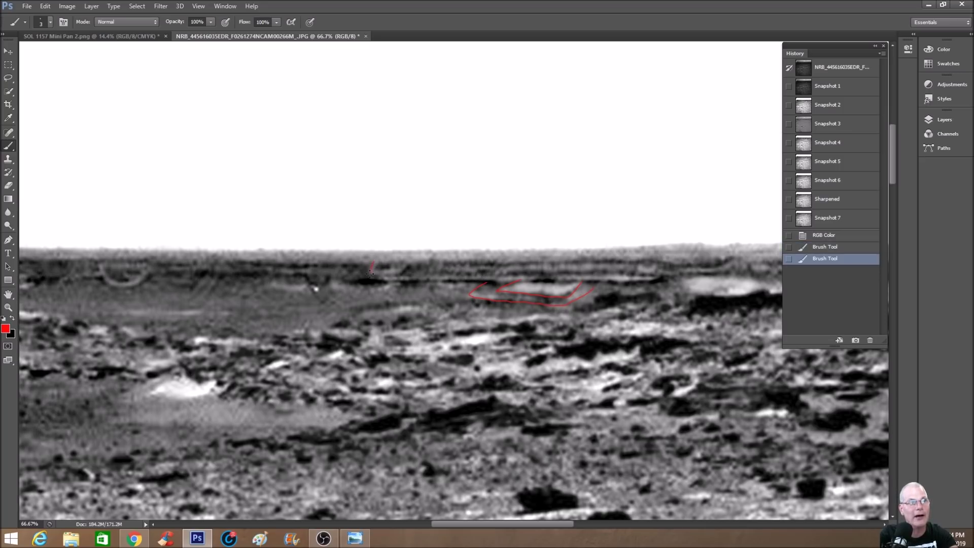
left_click_drag(408, 261, 409, 260)
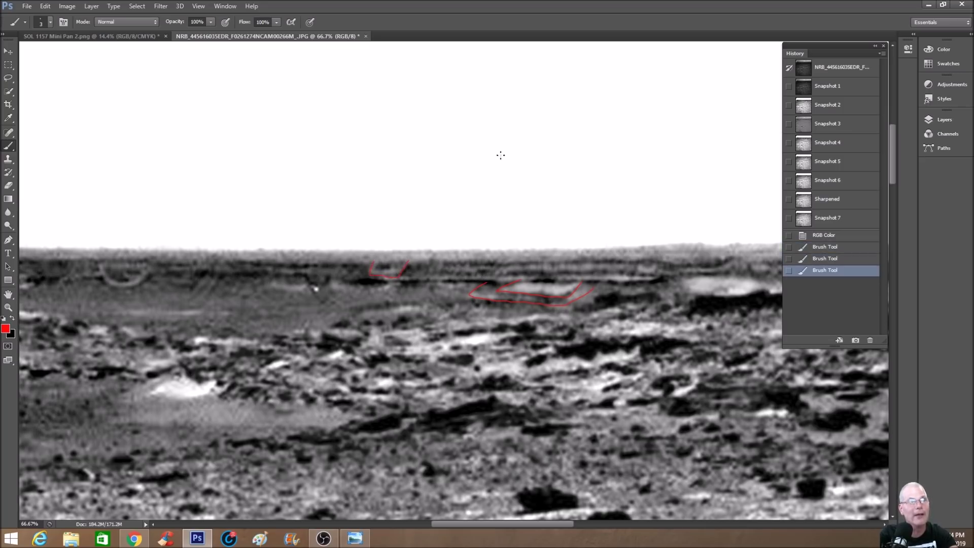
Step: Draw a wavy red skyline above the horizon and a tall vertical double-headed arrow across its right part
mouse_move(291, 208)
left_mouse_down()
mouse_move(425, 253)
mouse_move(680, 232)
left_mouse_up()
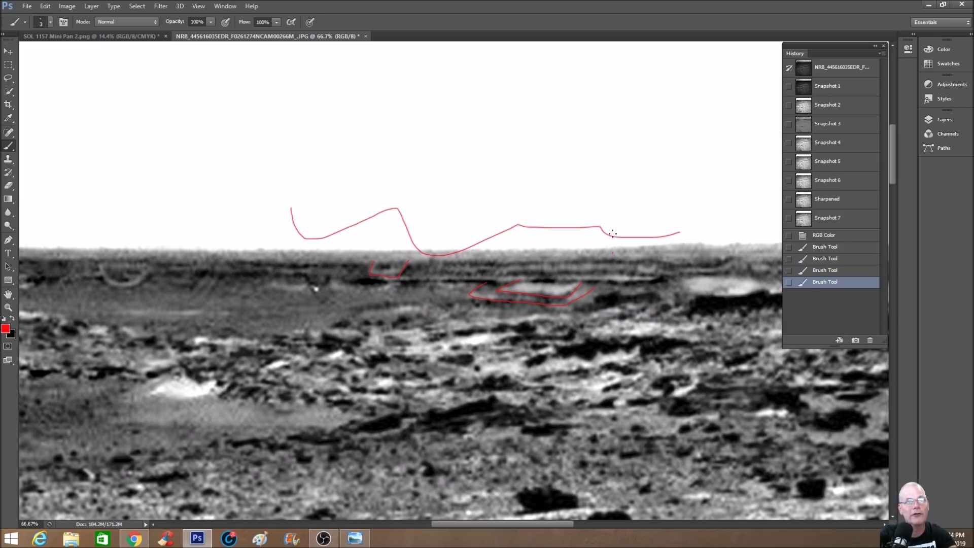
left_click_drag(613, 253, 595, 97)
mouse_move(572, 130)
left_mouse_down()
mouse_move(603, 84)
mouse_move(634, 147)
left_mouse_up()
left_click_drag(576, 203, 605, 246)
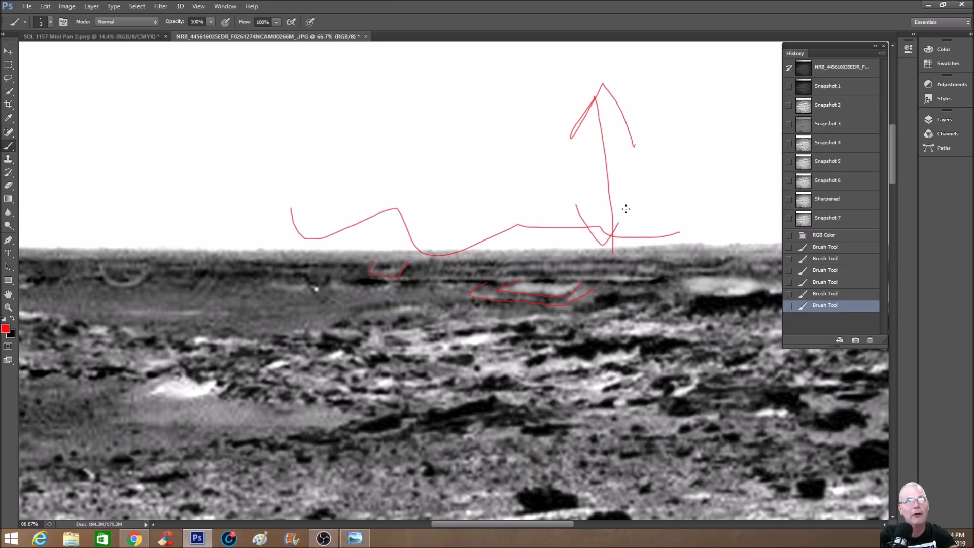
left_click_drag(627, 203, 608, 236)
Step: Examine the hills above the horizon in Snapshot 1, and return to the RGB Color state without brush strokes
key("ctrl+minus")
key("ctrl+minus")
key("ctrl+minus")
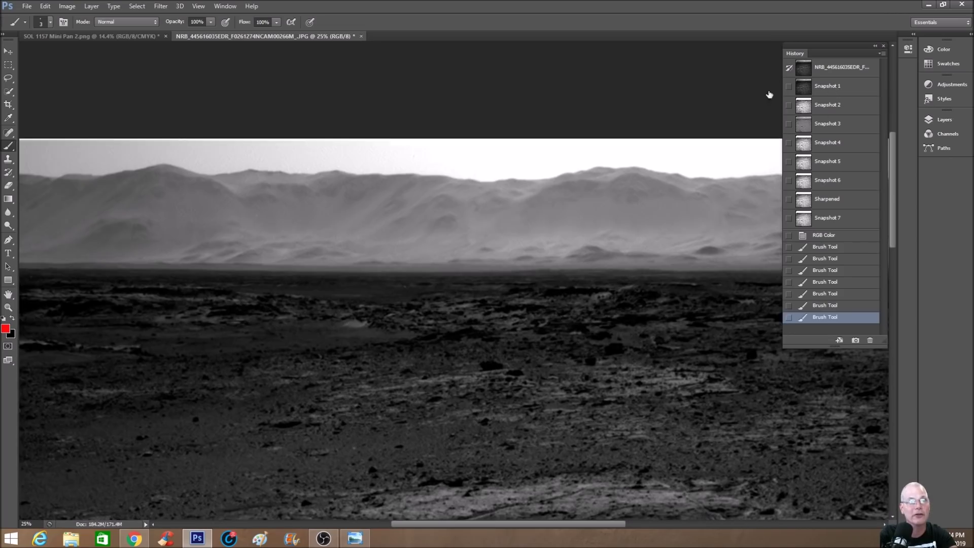
left_click(821, 85)
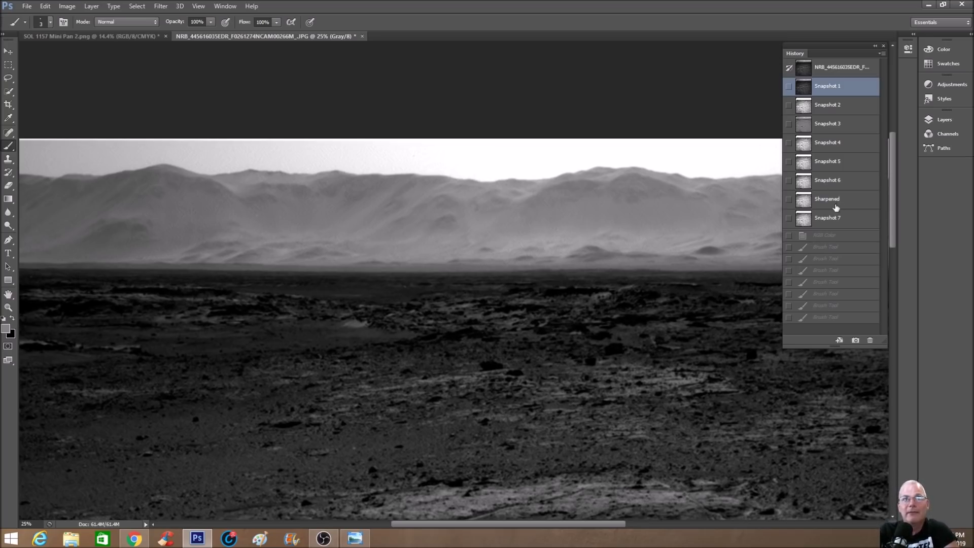
left_click(829, 237)
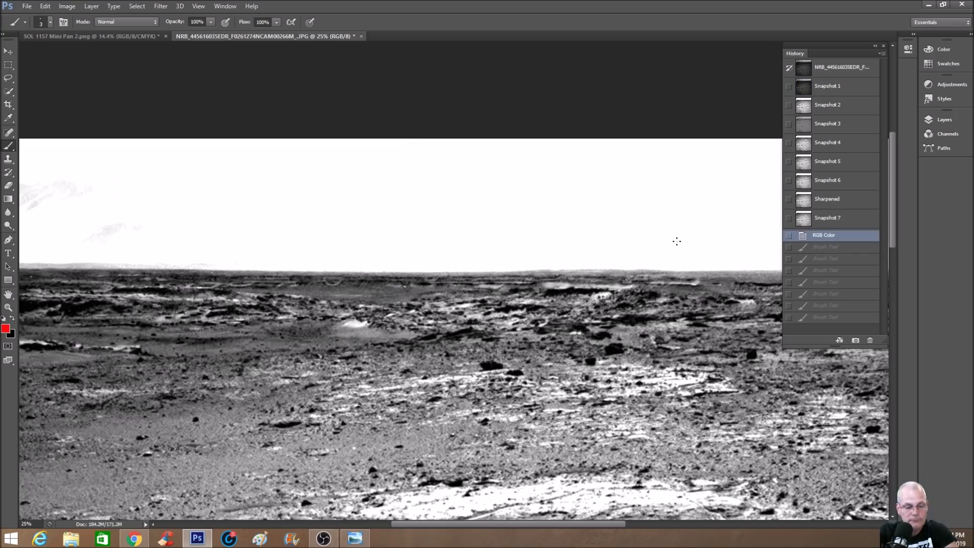
Step: Circle the formation just below the horizon right of the large light patch in red, and trace a short ledge line extending right
key("ctrl+plus")
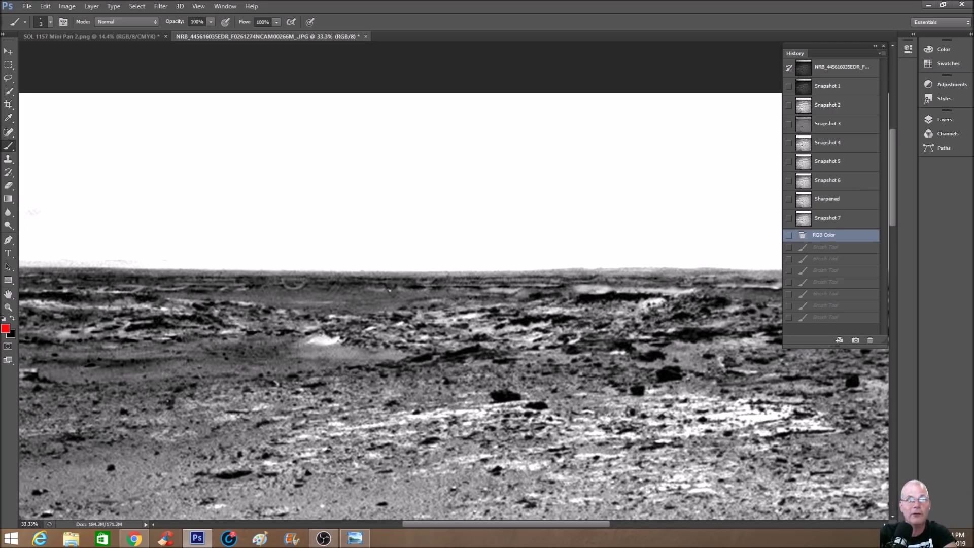
left_click_drag(548, 525, 583, 529)
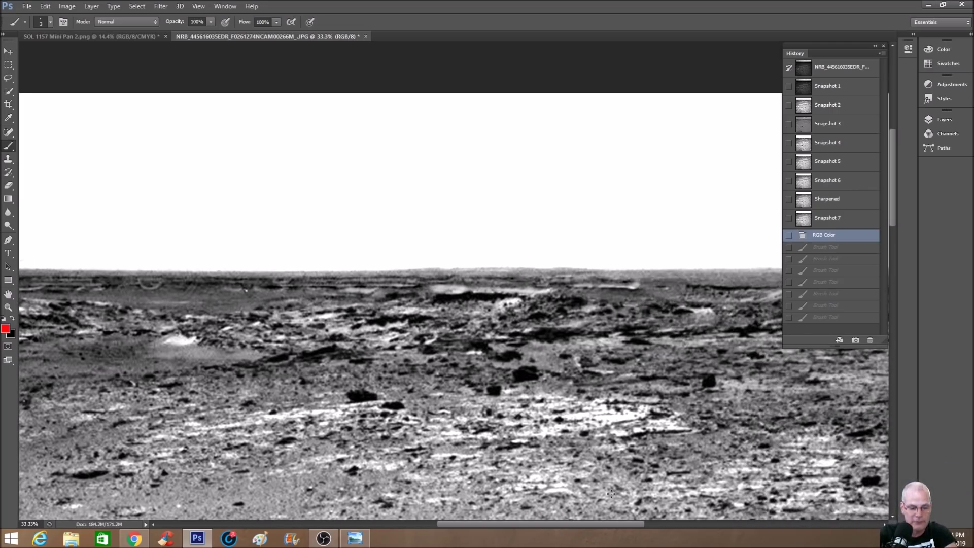
key("ctrl+plus")
key("ctrl+plus")
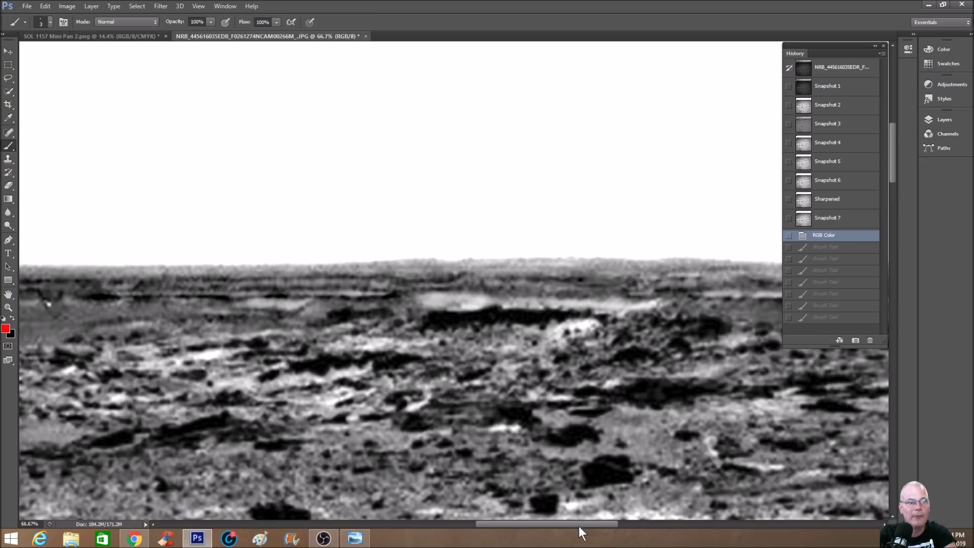
left_click_drag(579, 527, 604, 526)
mouse_move(536, 251)
left_mouse_down()
mouse_move(468, 275)
mouse_move(466, 308)
mouse_move(503, 322)
mouse_move(559, 260)
left_mouse_up()
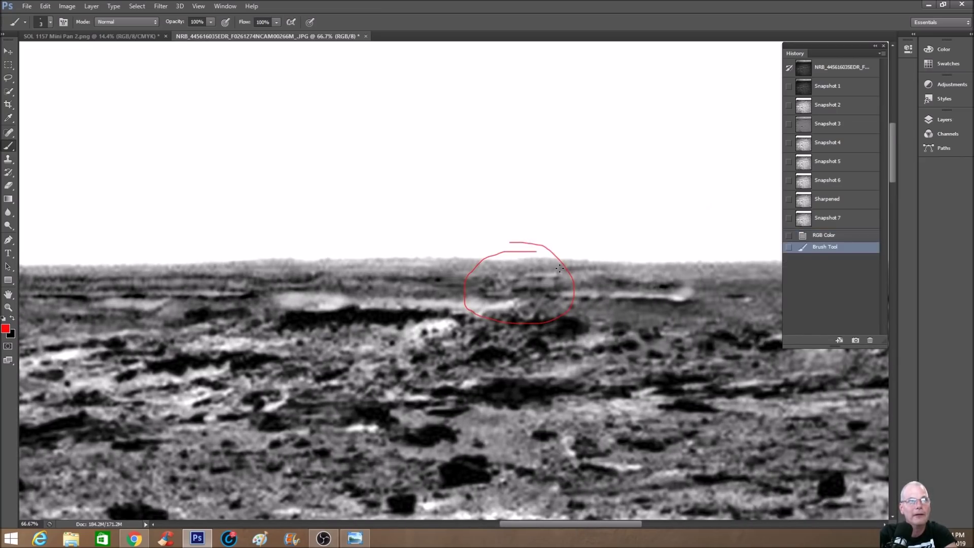
left_click_drag(560, 270, 604, 277)
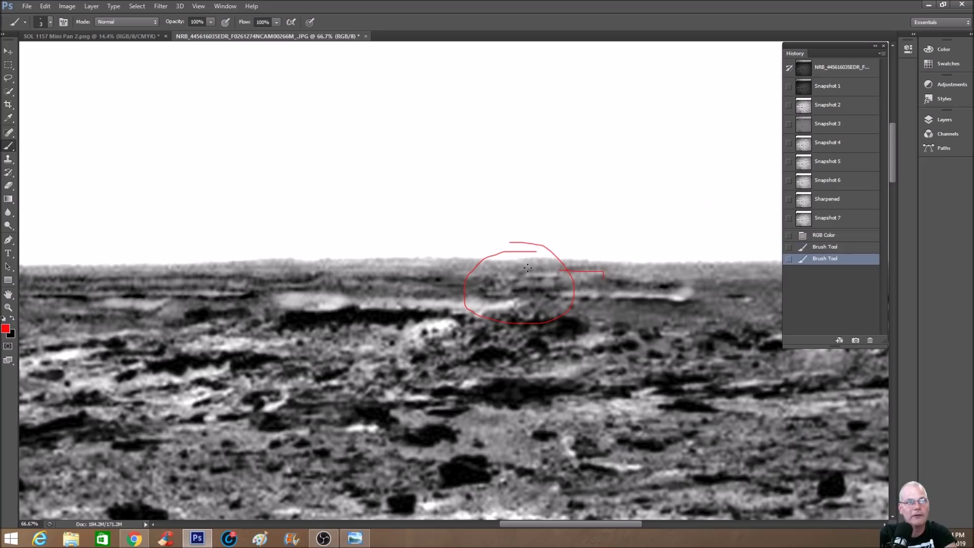
Step: Trace the small ledges inside the red circle, remove those strokes, and draw an inner curve along the formation's left and lower edges
left_click_drag(522, 272, 542, 274)
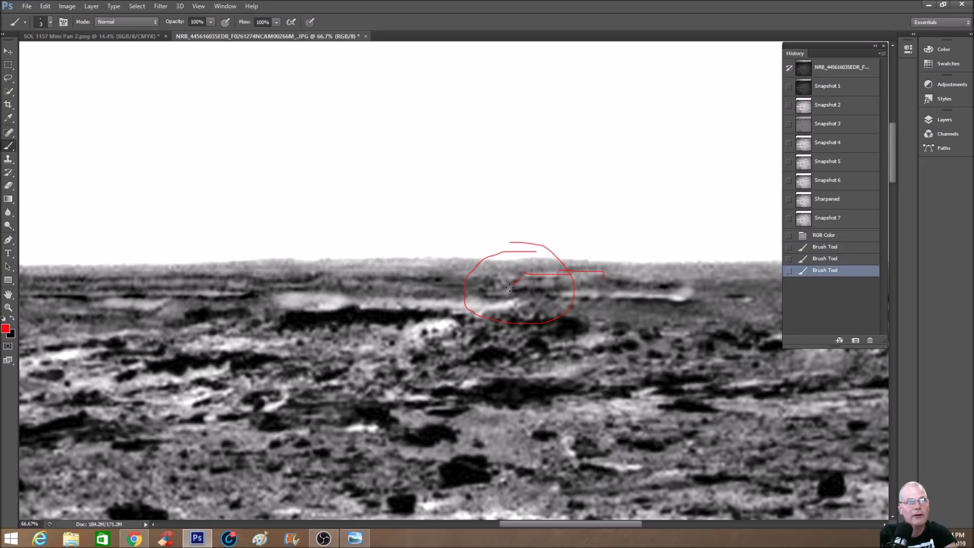
mouse_move(551, 290)
left_mouse_down()
mouse_move(552, 277)
mouse_move(483, 293)
mouse_move(512, 283)
mouse_move(489, 280)
mouse_move(502, 282)
mouse_move(498, 274)
left_mouse_up()
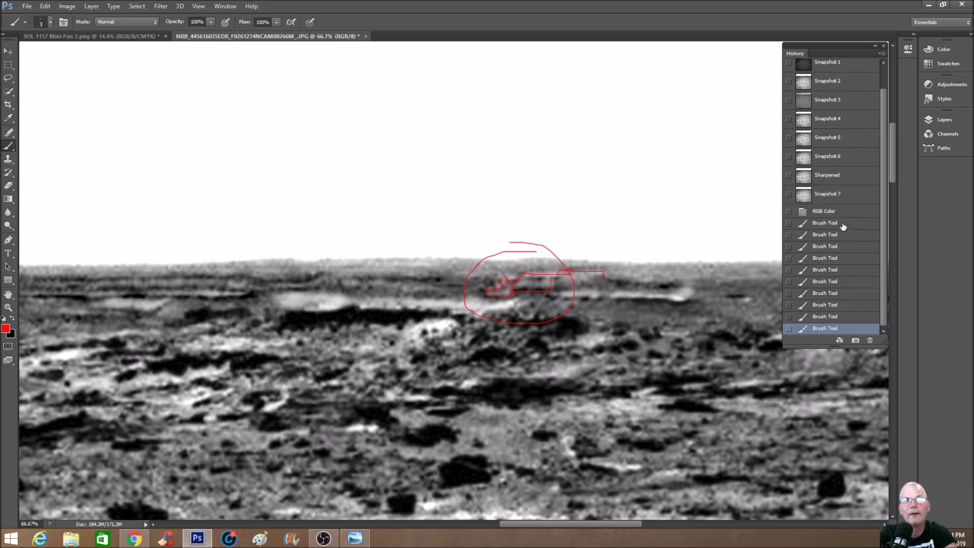
left_click(840, 223)
mouse_move(501, 271)
left_mouse_down()
mouse_move(484, 272)
mouse_move(485, 312)
mouse_move(537, 313)
left_mouse_up()
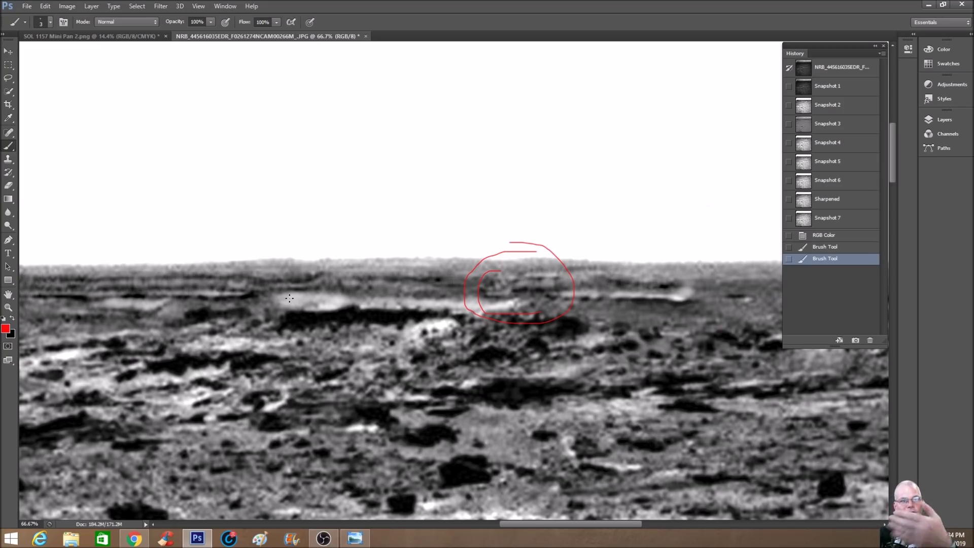
Step: Circle the light striped patch just below the horizon in red, right of the previously circled formation
key("ctrl+minus")
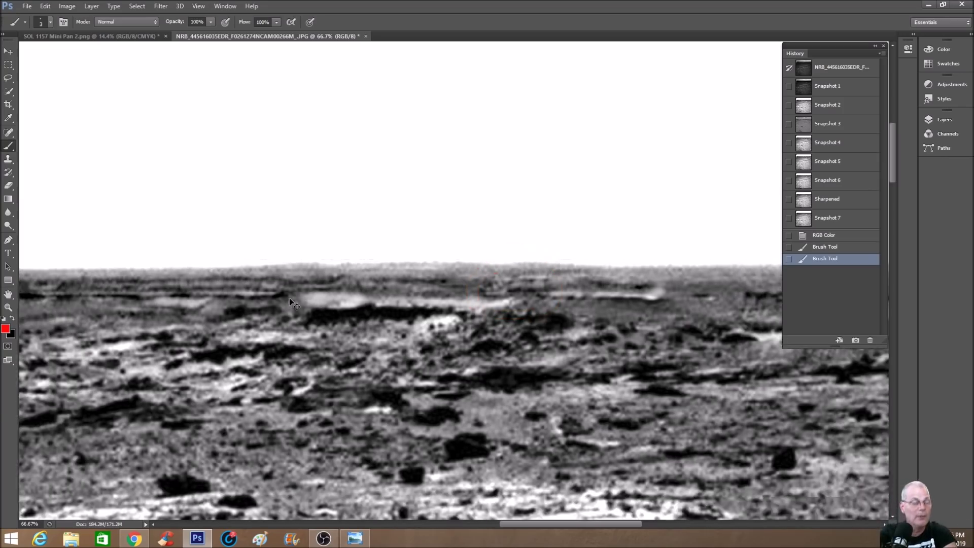
left_click_drag(553, 524, 641, 525)
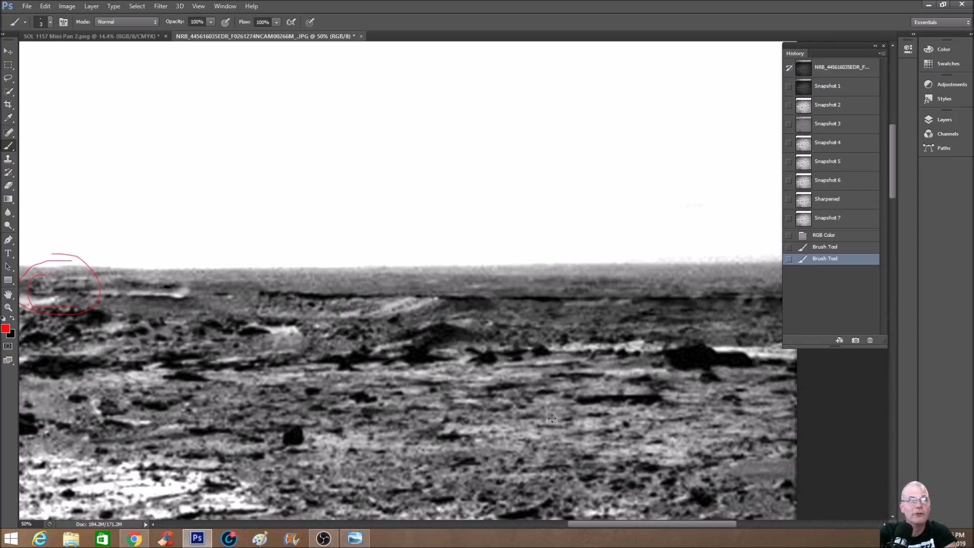
key("ctrl+plus")
left_click_drag(389, 280, 328, 308)
mouse_move(372, 333)
left_mouse_down()
mouse_move(425, 322)
mouse_move(420, 287)
mouse_move(391, 279)
left_mouse_up()
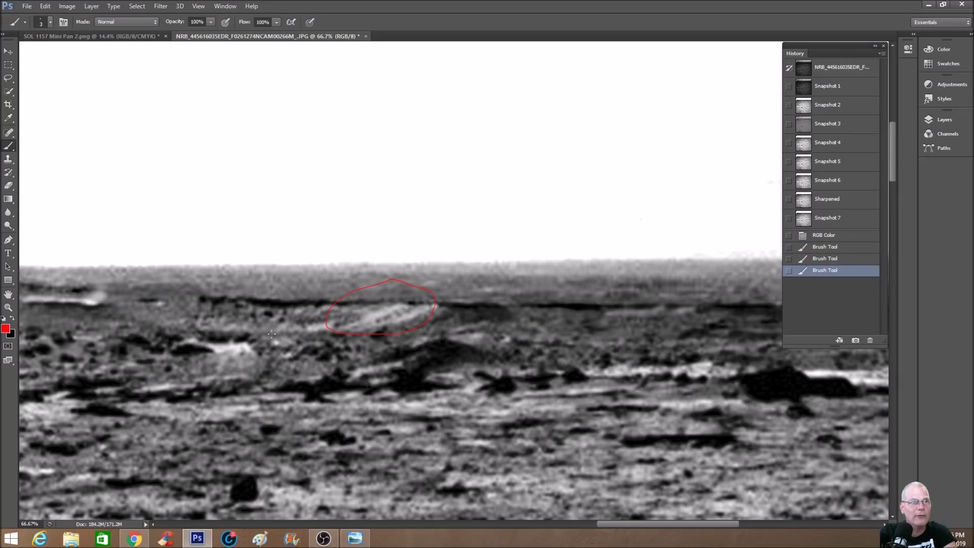
Step: Trace the dark ledge in red from its left corner through the circled patch toward the image's right edge, redoing the misplaced long stroke
mouse_move(198, 298)
left_mouse_down()
mouse_move(195, 322)
mouse_move(199, 298)
mouse_move(560, 310)
left_mouse_up()
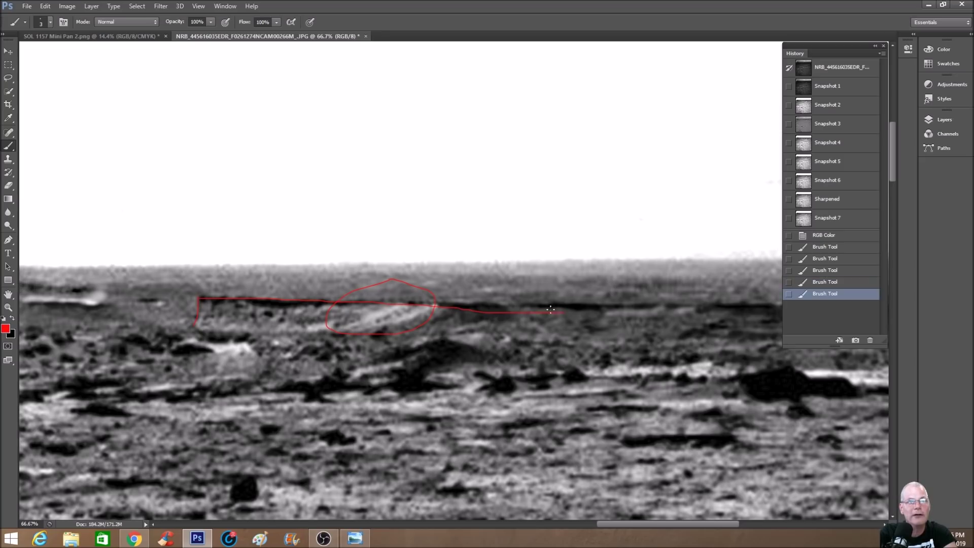
left_click(521, 311)
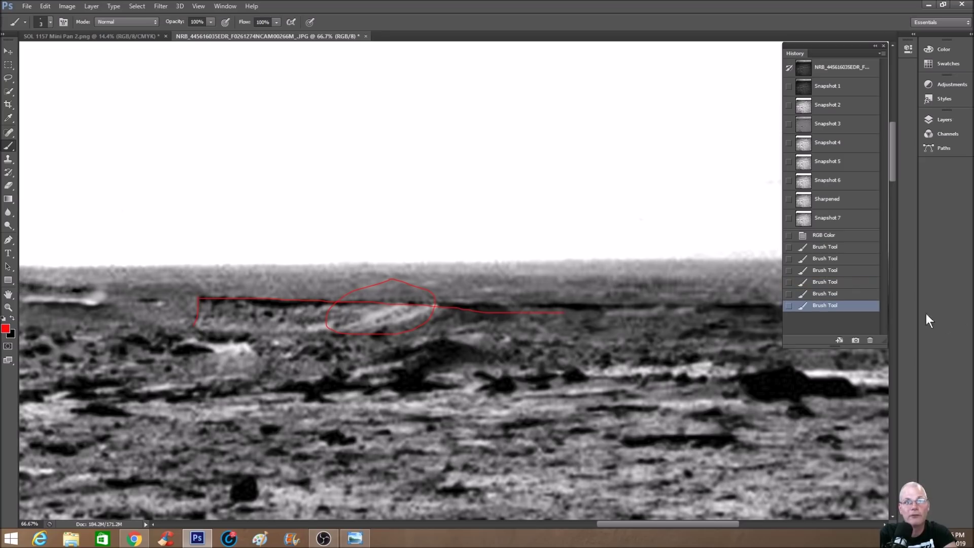
left_click(854, 293)
key("ctrl+alt+z")
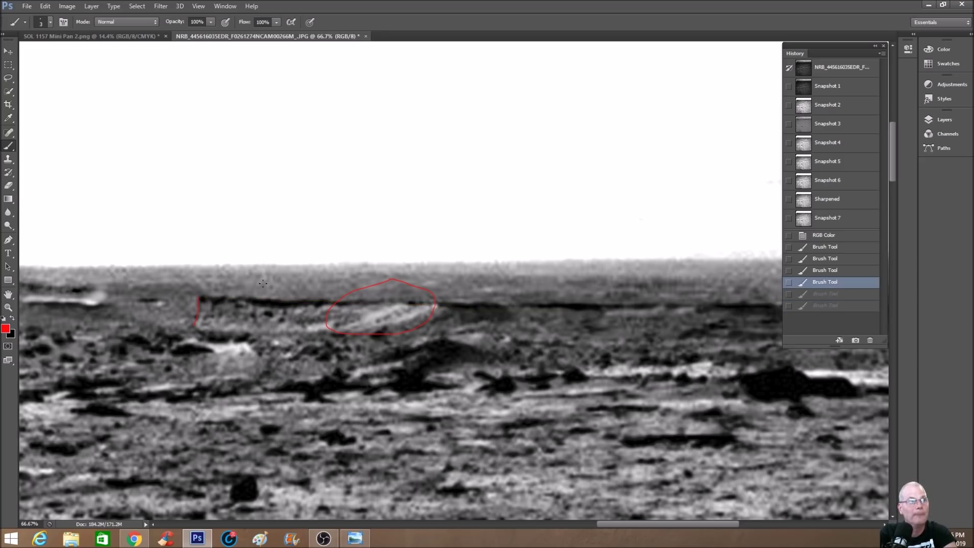
left_click_drag(199, 294, 248, 298)
left_click_drag(344, 301, 746, 305)
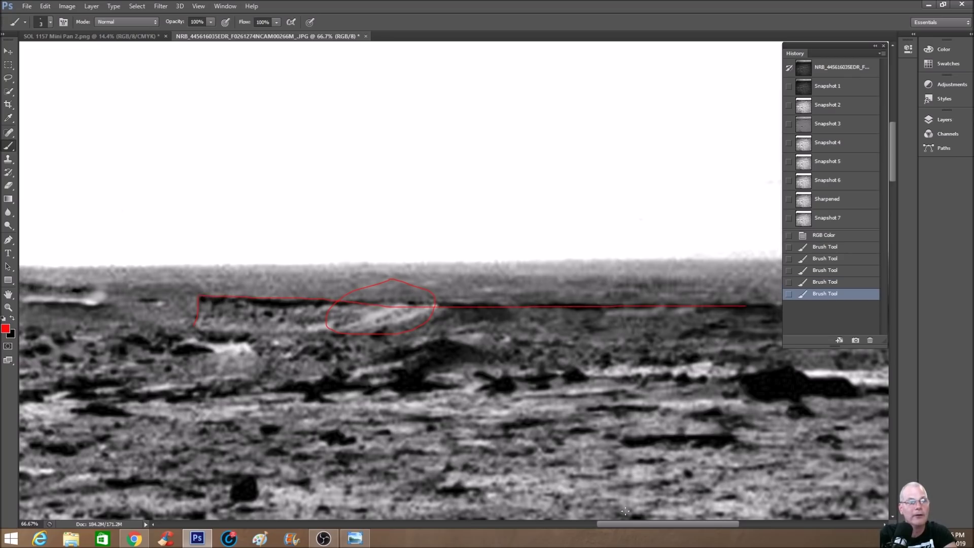
left_click_drag(636, 524, 680, 525)
scroll(548, 431, "down", 1)
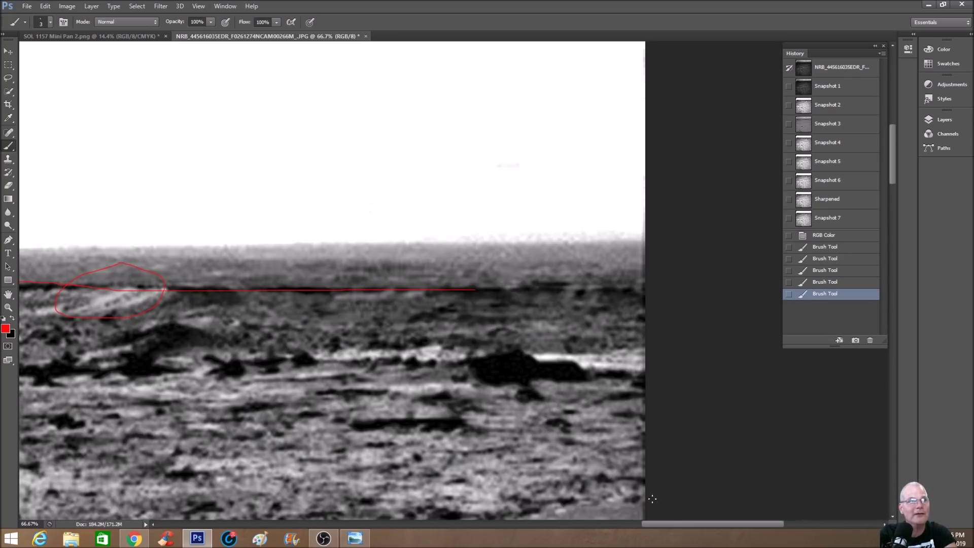
Step: Outline the arched formation and its dark opening below the traced ledge in red, and point an arrow at the light ledge's right end
left_click_drag(698, 525, 609, 525)
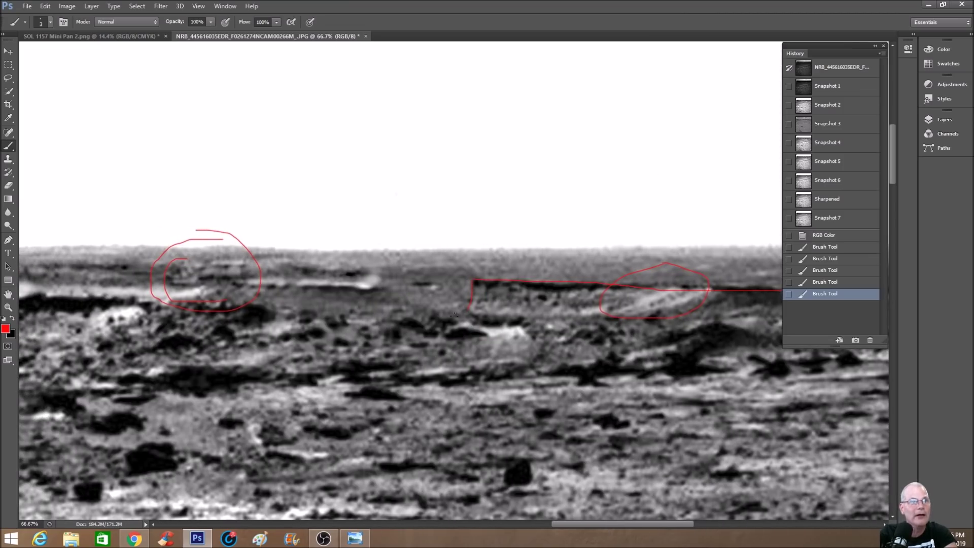
left_click_drag(426, 339, 426, 341)
mouse_move(426, 348)
left_mouse_down()
mouse_move(439, 319)
mouse_move(475, 309)
mouse_move(534, 327)
mouse_move(537, 351)
left_mouse_up()
key("ctrl+plus")
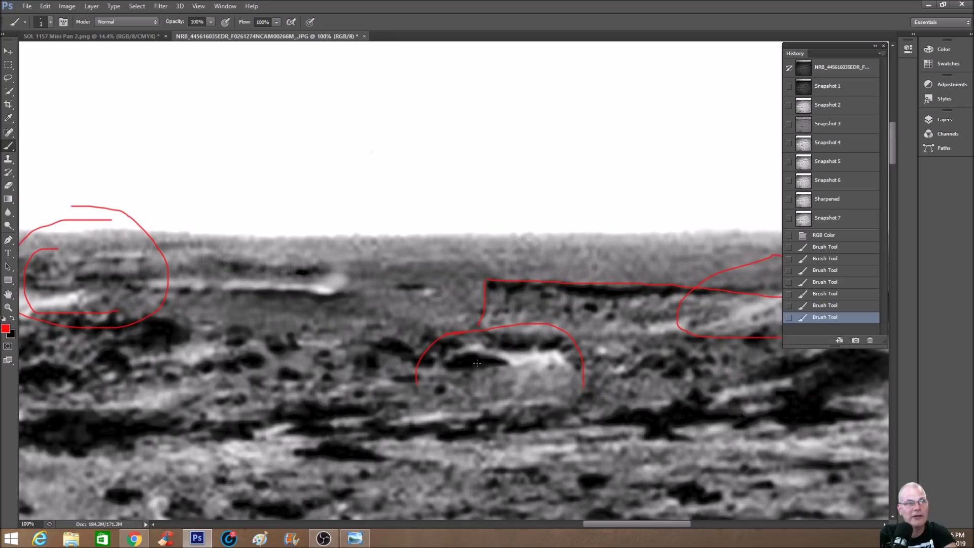
mouse_move(447, 362)
left_mouse_down()
mouse_move(498, 356)
mouse_move(519, 396)
left_mouse_up()
mouse_move(490, 350)
left_mouse_down()
mouse_move(557, 349)
mouse_move(578, 372)
mouse_move(577, 396)
mouse_move(530, 378)
mouse_move(540, 387)
mouse_move(523, 399)
mouse_move(478, 387)
mouse_move(399, 383)
left_mouse_up()
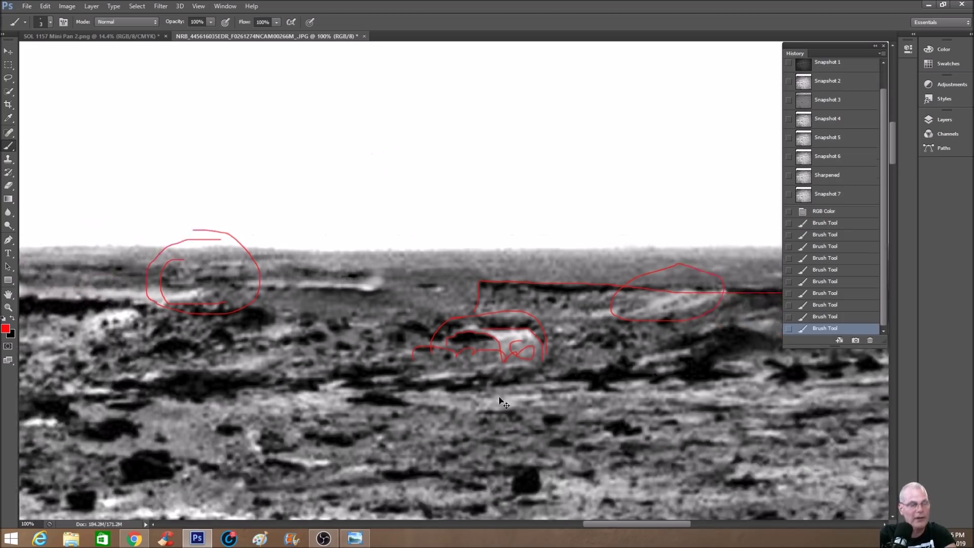
key("ctrl+minus")
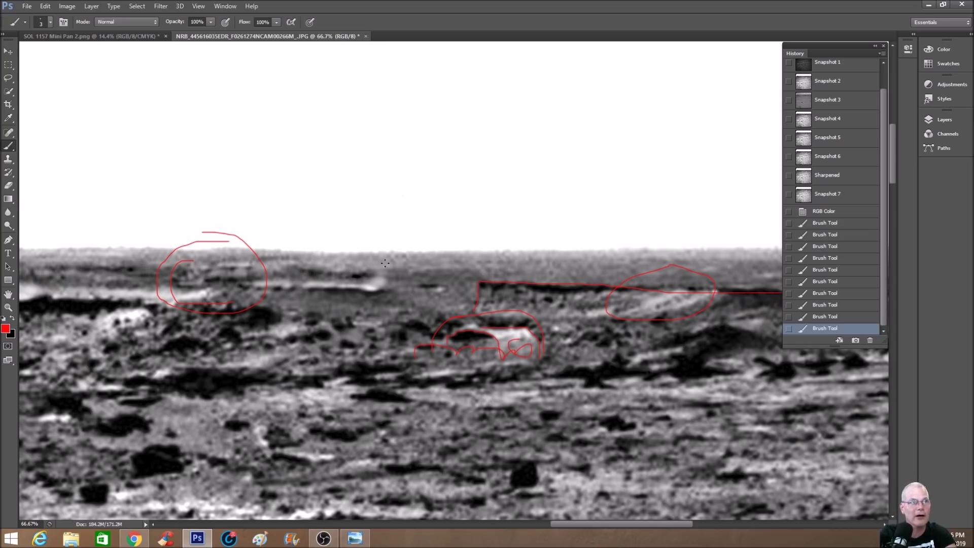
mouse_move(453, 221)
left_mouse_down()
mouse_move(396, 264)
mouse_move(393, 255)
mouse_move(408, 272)
left_mouse_up()
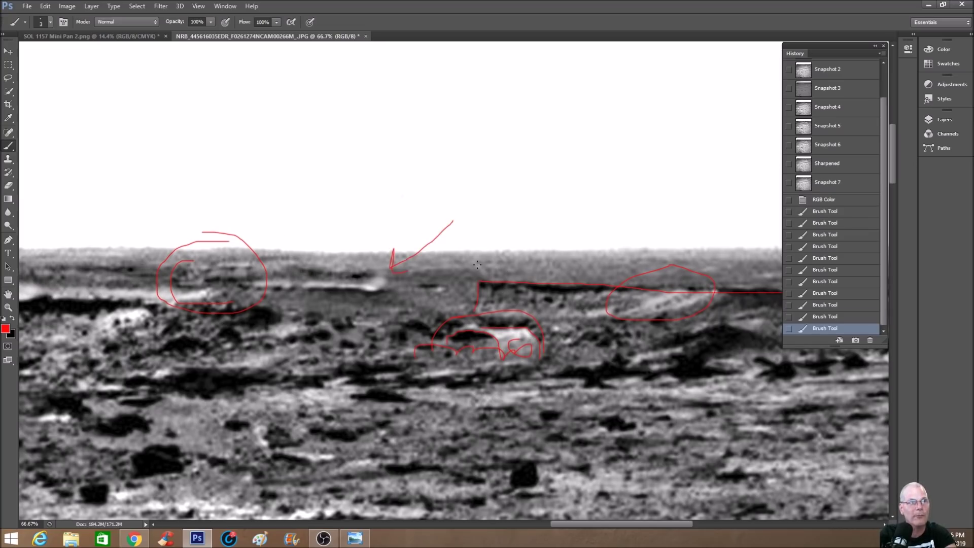
Step: Examine the light ledge's right end in Snapshot 1, and return to the RGB Color state without brush strokes
scroll(864, 129, "up", 2)
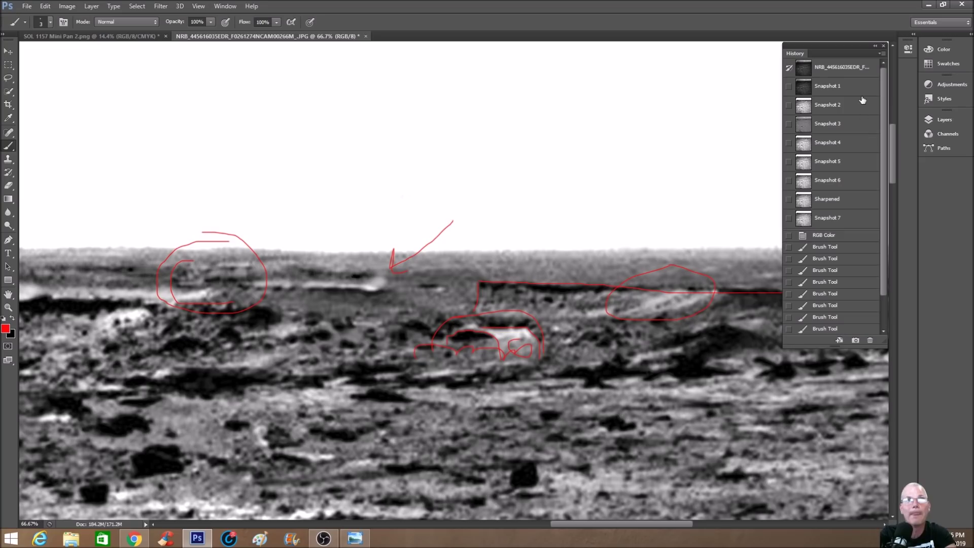
left_click(832, 87)
mouse_move(368, 261)
left_mouse_down()
mouse_move(411, 278)
mouse_move(376, 302)
left_mouse_up()
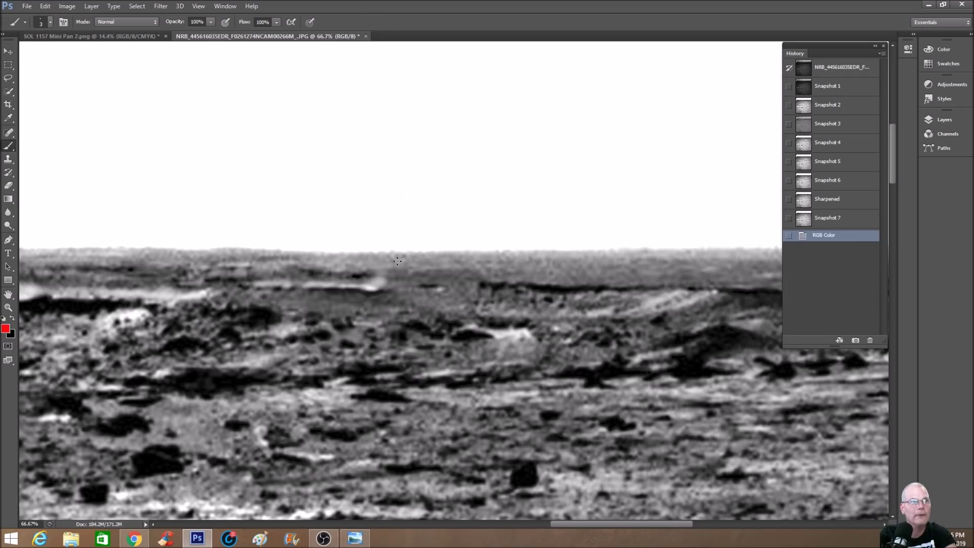
Step: Redraw the red arrow pointing down at the right end of the light ledge
mouse_move(437, 227)
left_mouse_down()
mouse_move(396, 264)
mouse_move(406, 239)
mouse_move(396, 269)
mouse_move(431, 265)
left_mouse_up()
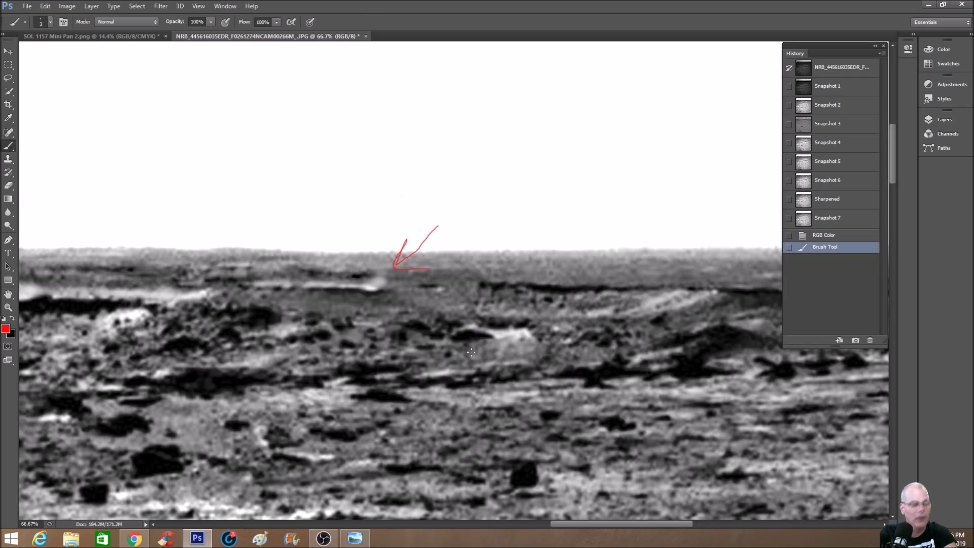
left_click_drag(507, 368, 531, 380)
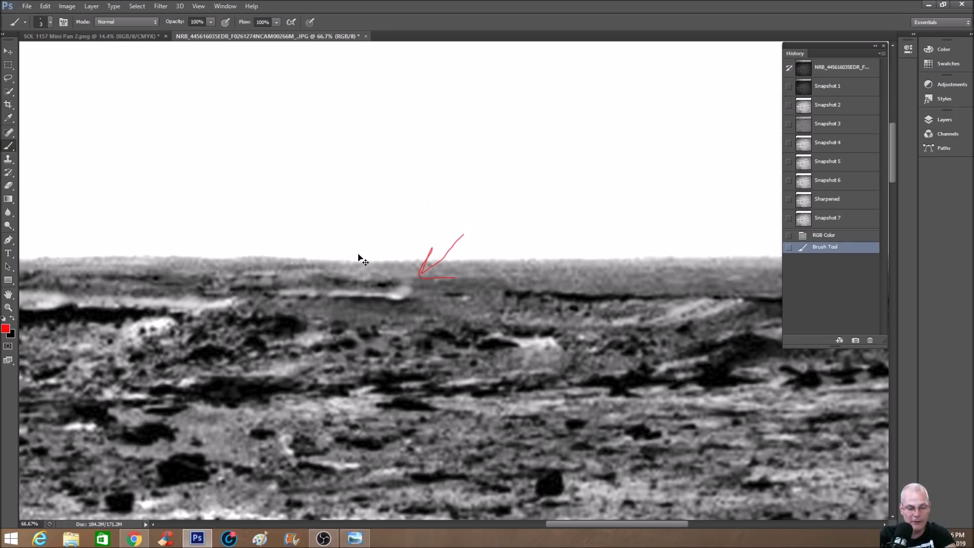
Step: Circle the row of small dark objects below the striped patch in red, and add arrows pointing down at them
key("ctrl+minus")
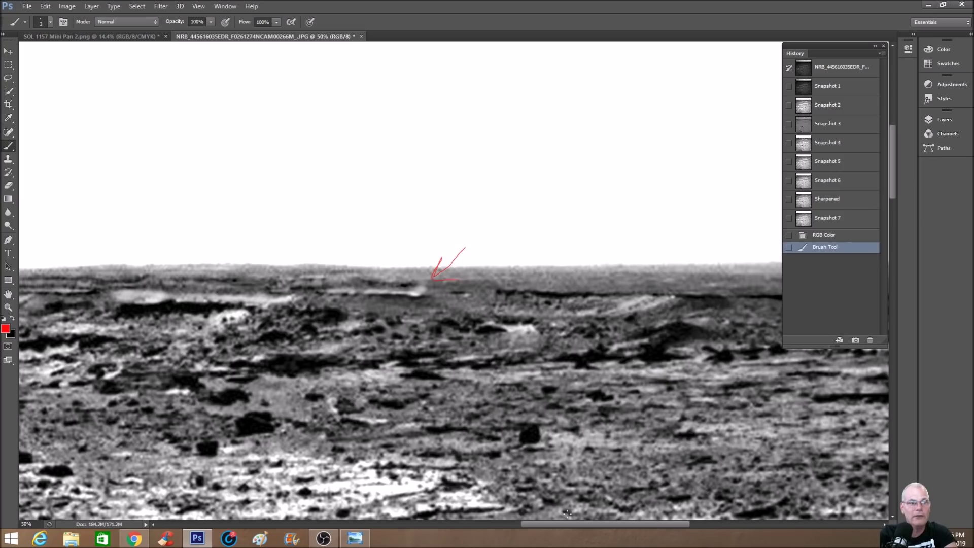
left_click_drag(569, 522, 600, 523)
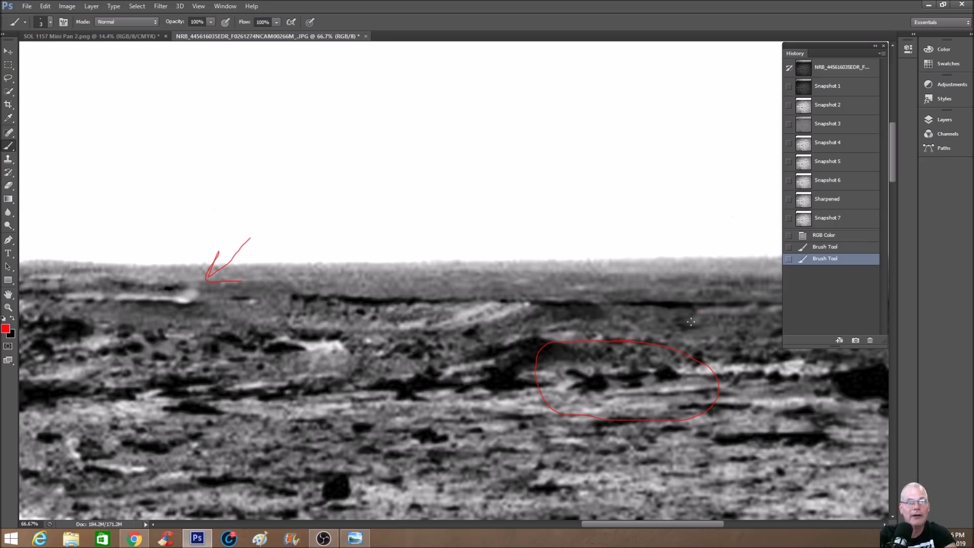
left_click_drag(668, 325, 690, 348)
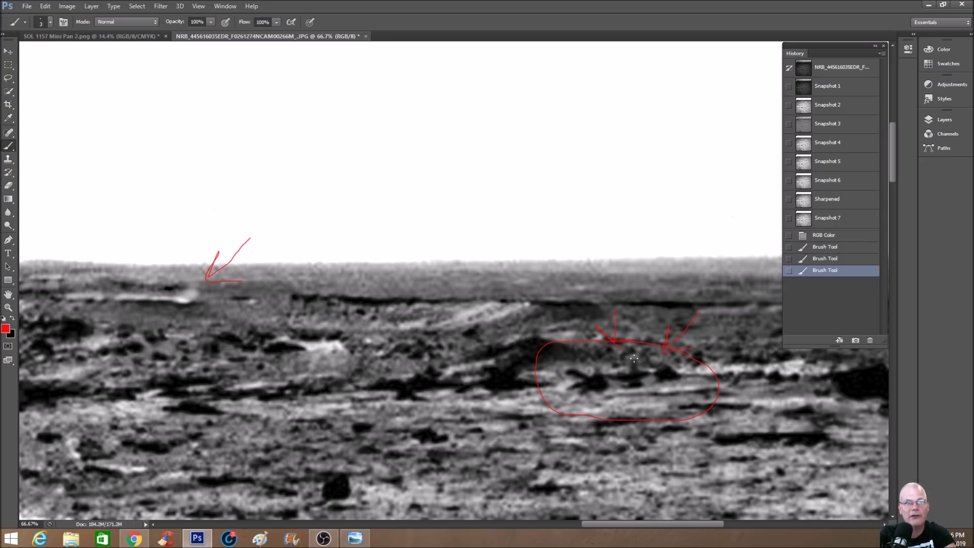
left_click_drag(634, 359, 574, 355)
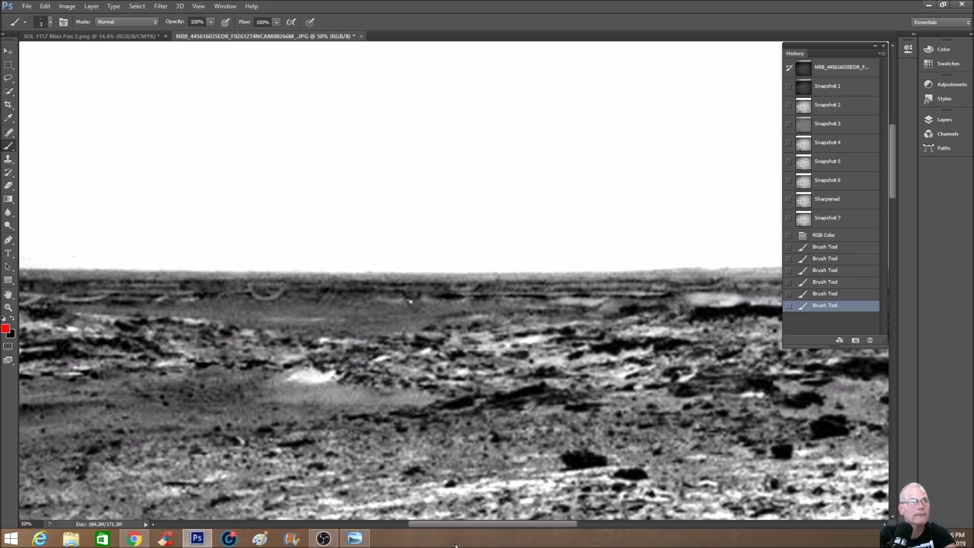
Step: Compare the horizon and distant hills in the image's left part by alternating between Snapshot 1 and Snapshot 7, ending on Snapshot 7
left_click_drag(431, 528, 341, 542)
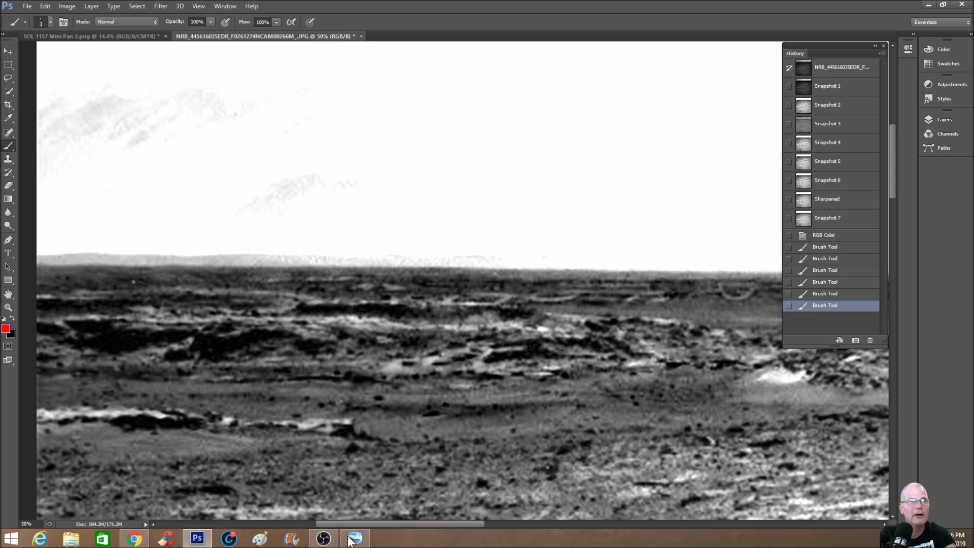
mouse_move(347, 542)
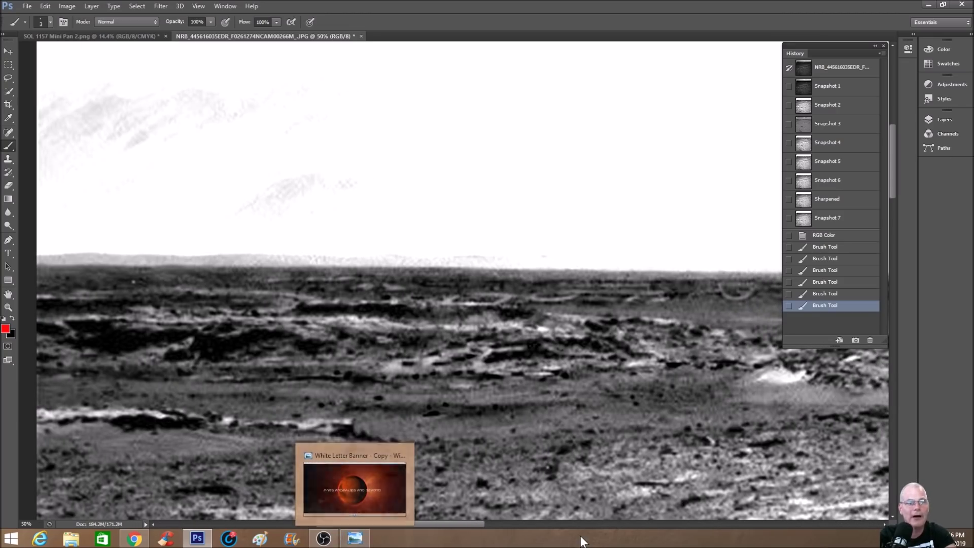
key("ctrl+plus")
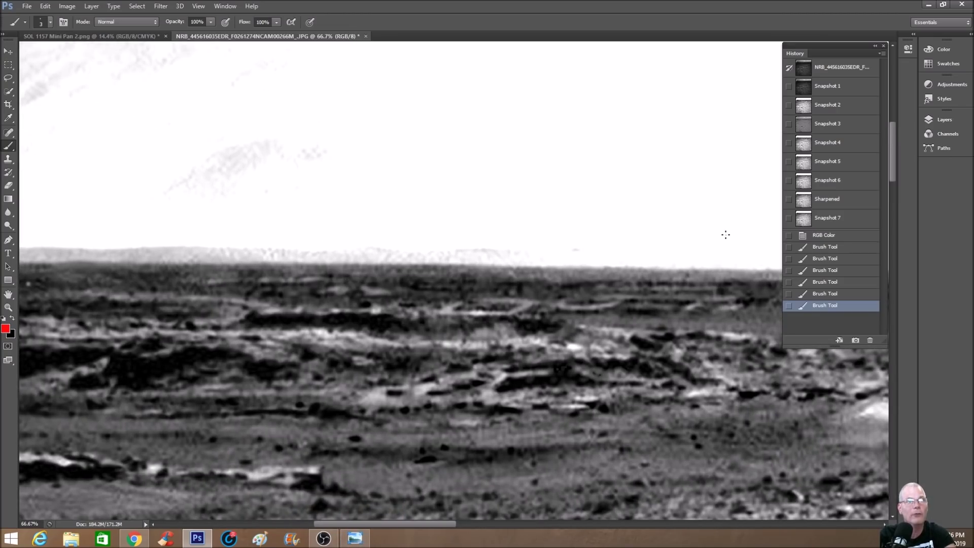
left_click(831, 87)
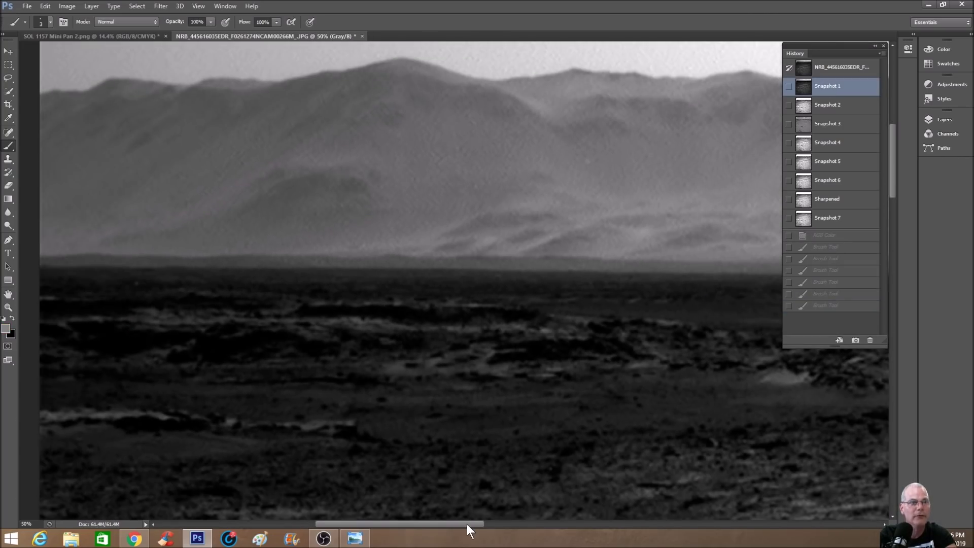
key("ctrl+minus")
left_click(832, 219)
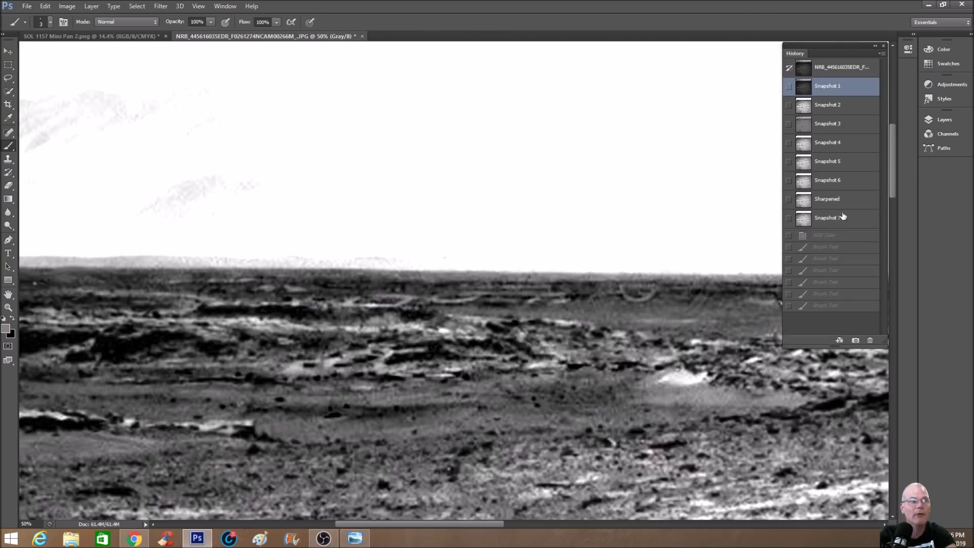
left_click(853, 91)
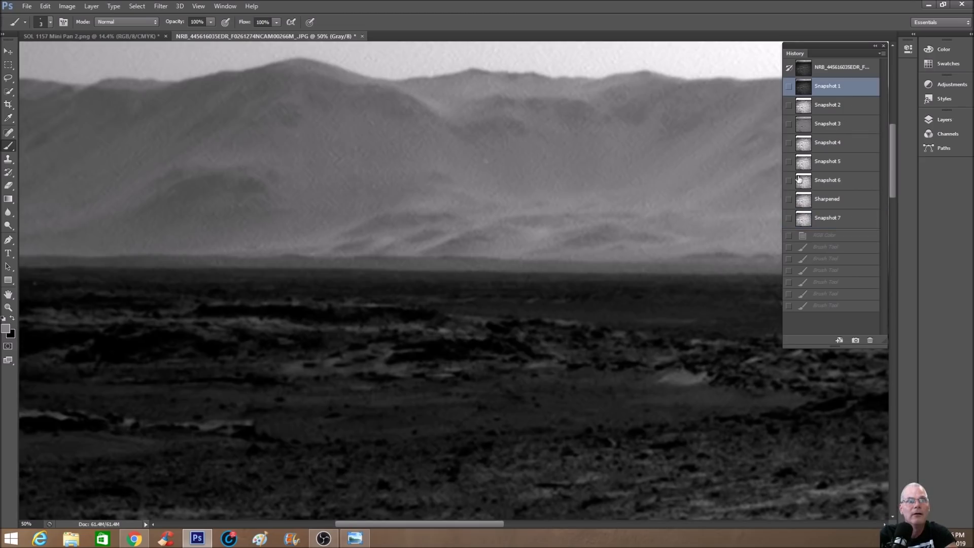
left_click(838, 228)
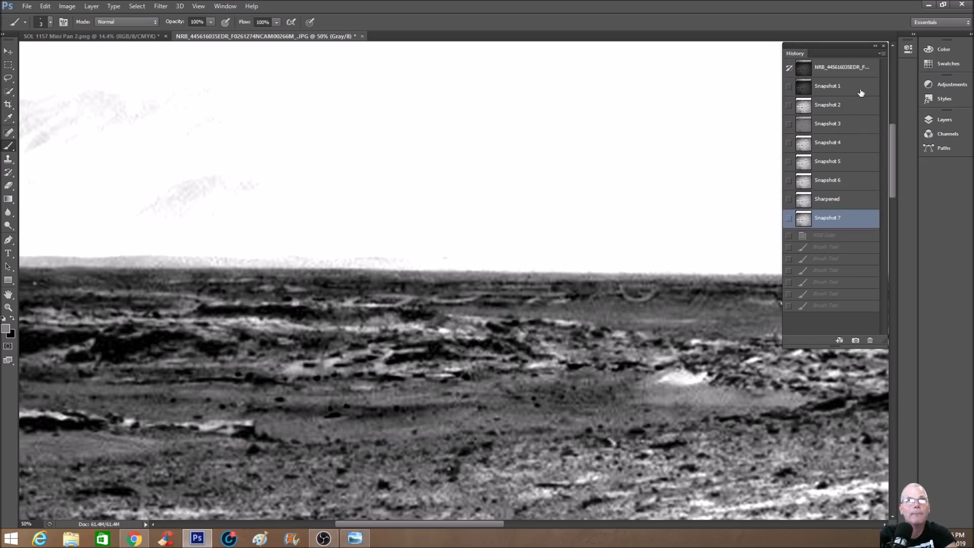
left_click(861, 93)
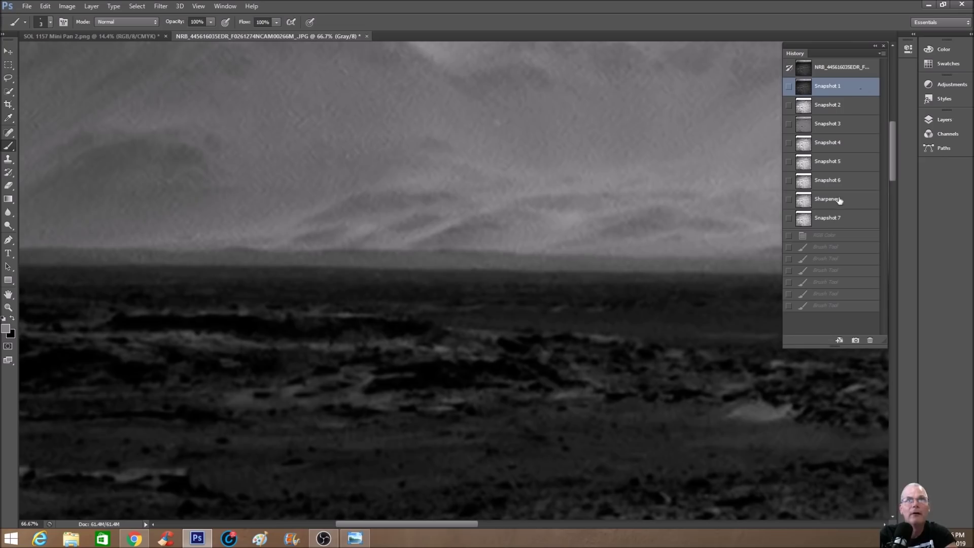
left_click(838, 226)
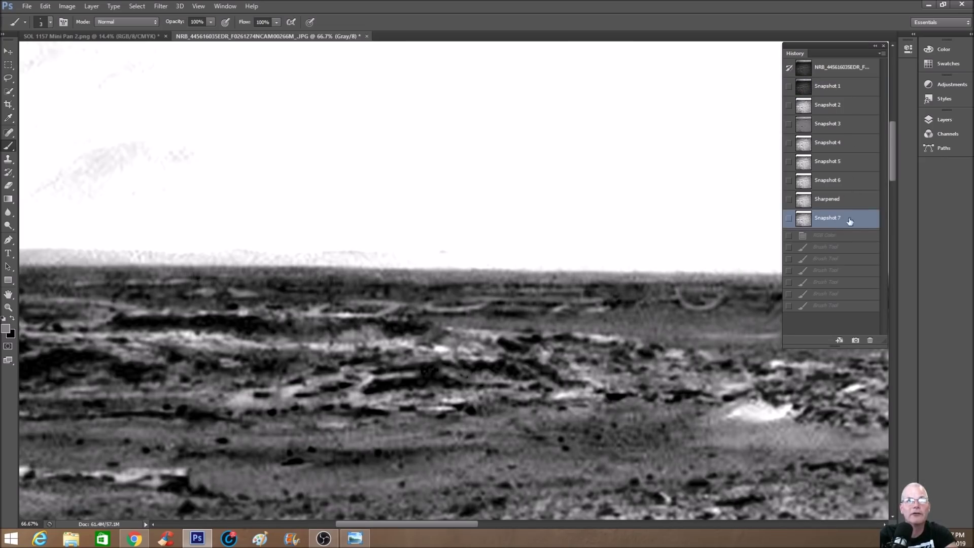
left_click(841, 91)
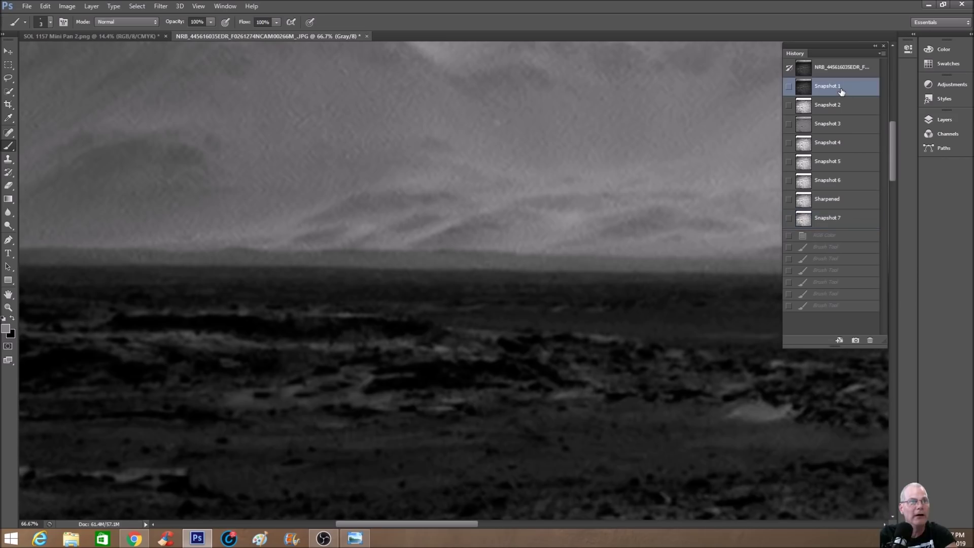
left_click(854, 223)
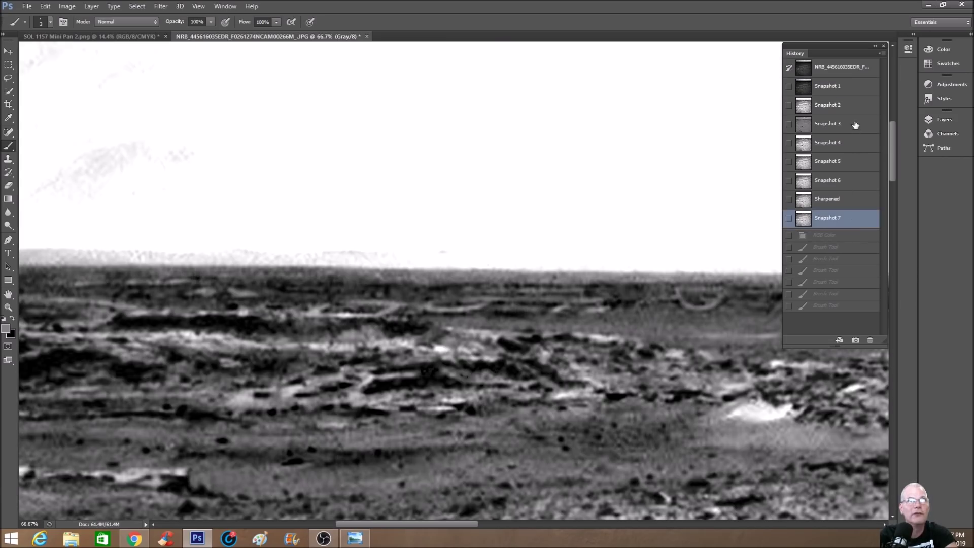
Step: Compare Snapshot 7 with the darker Snapshot 1 along the horizon, ending on an overview of Snapshot 1 across its full width
left_click(853, 87)
left_click(853, 218)
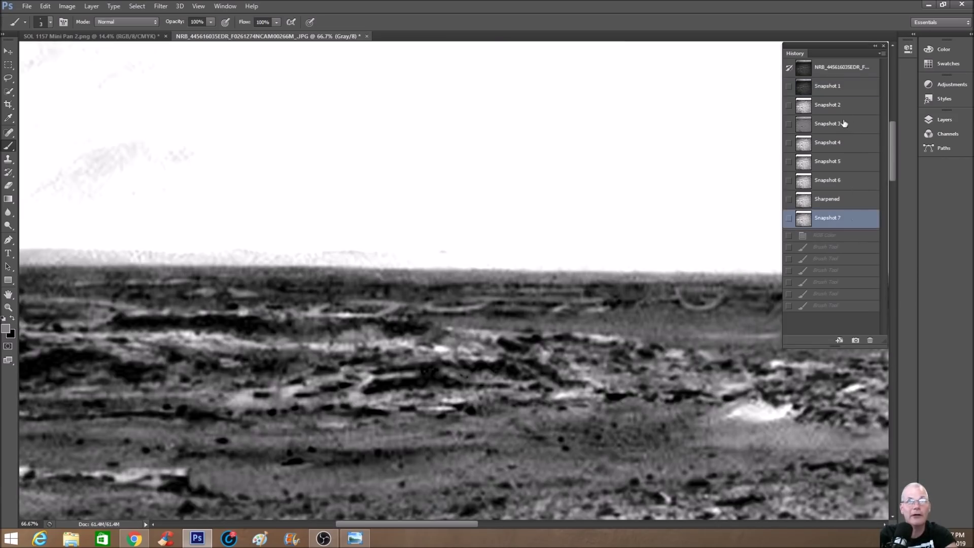
left_click(842, 91)
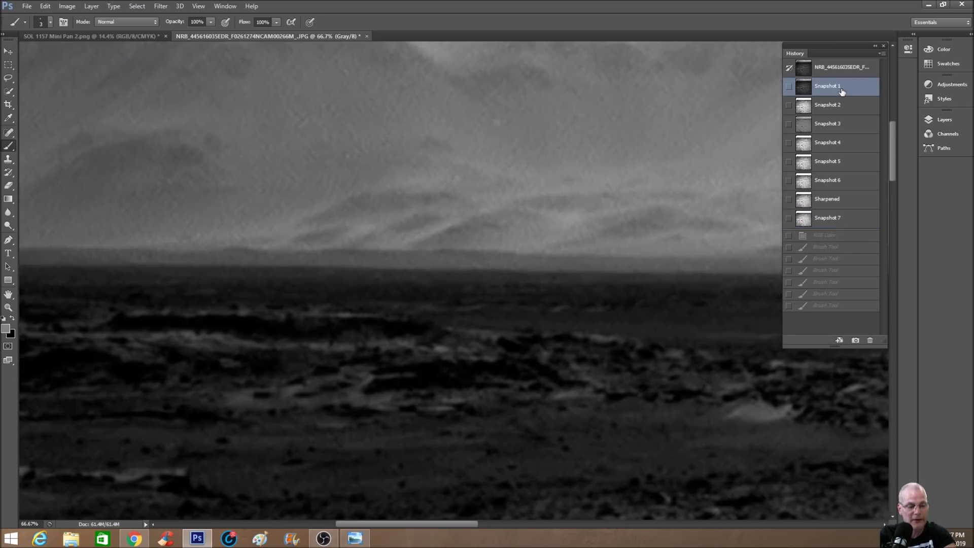
key("ctrl+minus")
key("ctrl+minus")
key("ctrl+minus")
key("ctrl+minus")
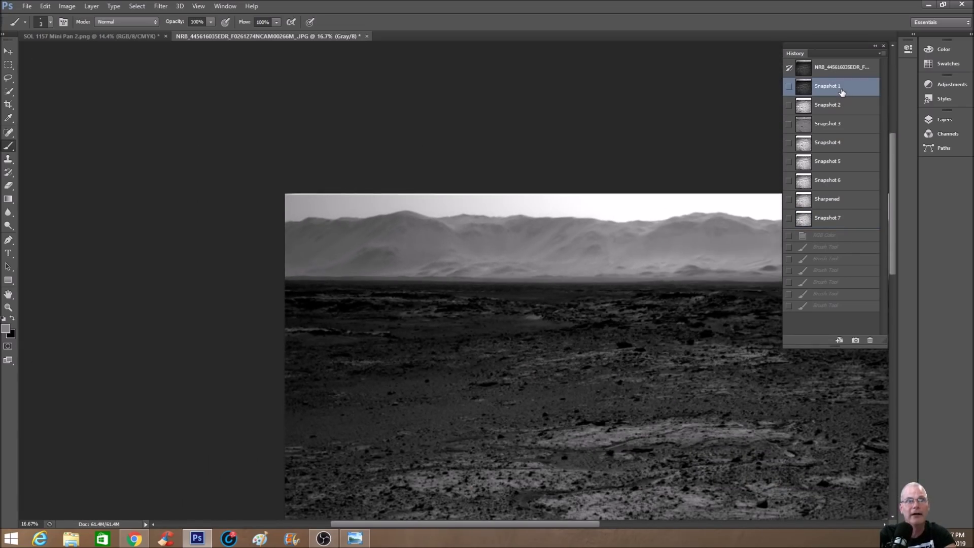
left_click_drag(574, 527, 633, 527)
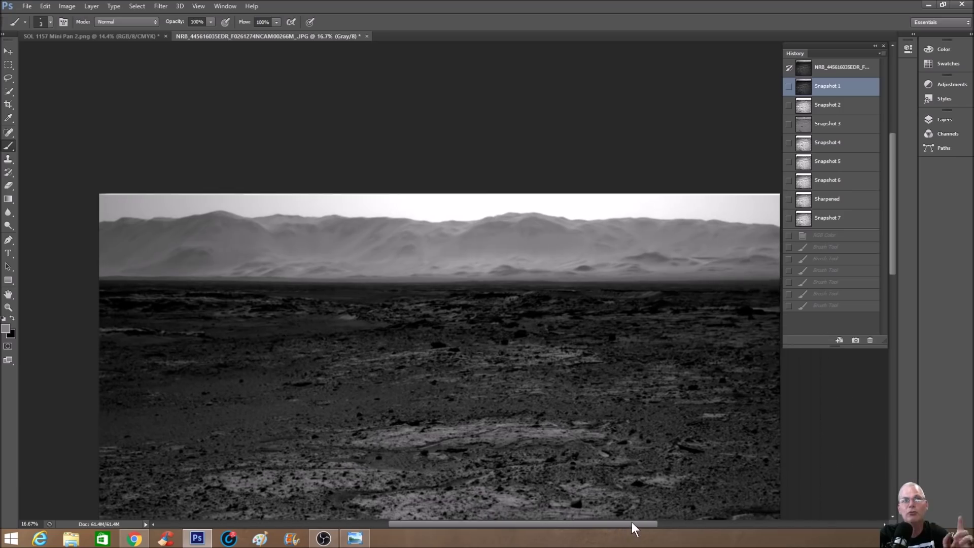
Step: Switch to Windows Photo Viewer and advance from the White Letter Banner to the image with the "Like, Share and Comment" text
left_click(356, 538)
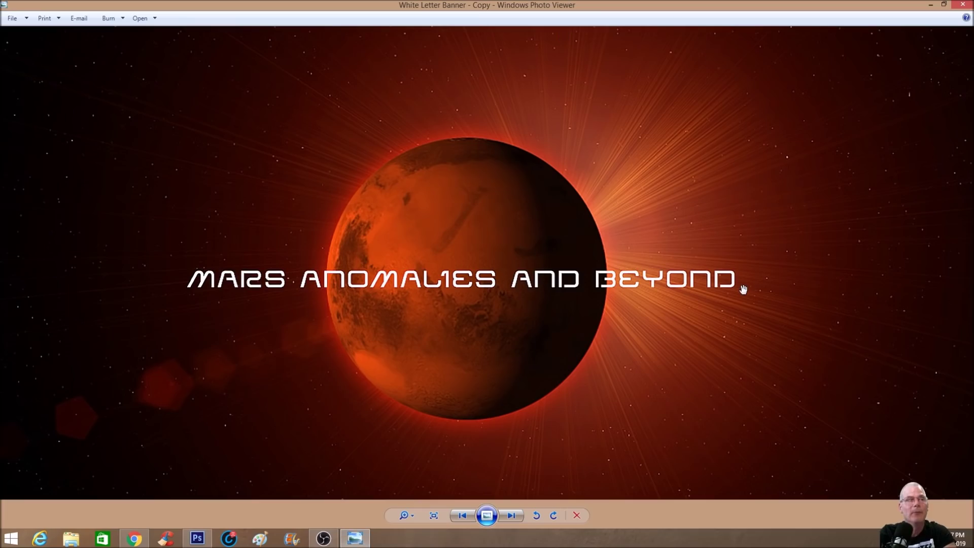
left_click(511, 516)
scroll(788, 362, "up", 1)
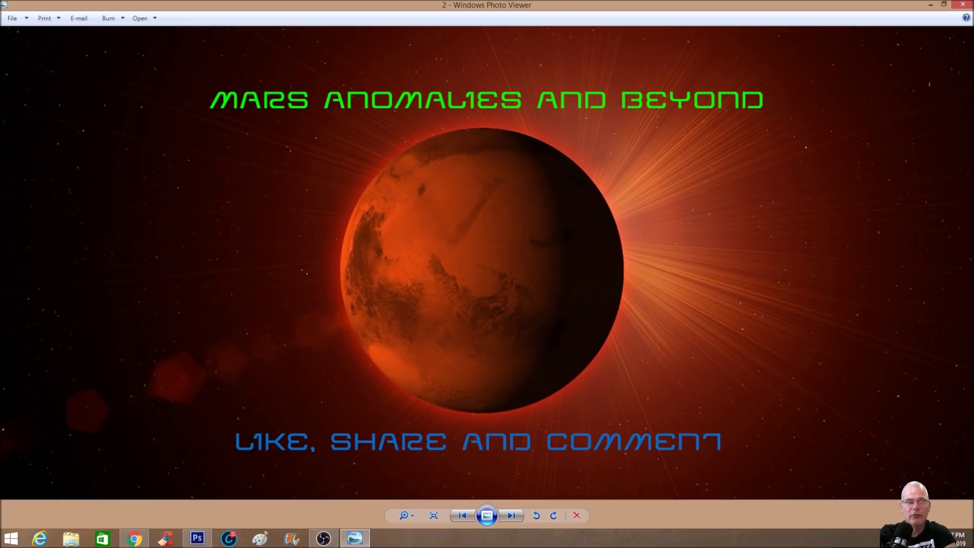